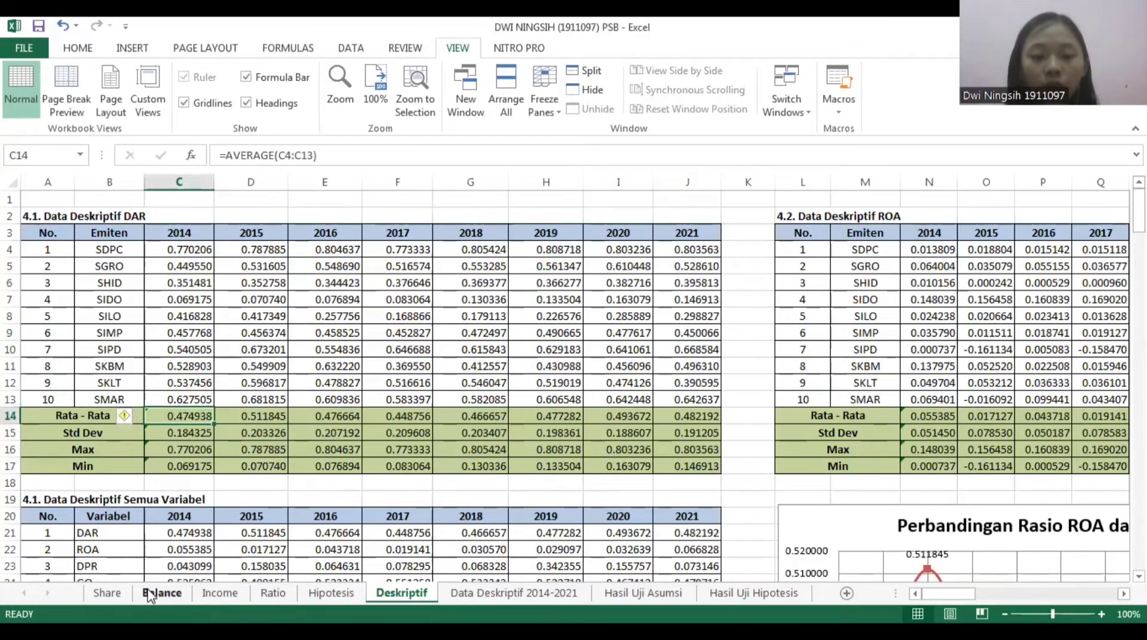
Examine the Cash & Cash Equivalents and Receivables data for 2014–2021 on the Balance sheet, up to the Inventories section.
left_click(278, 264)
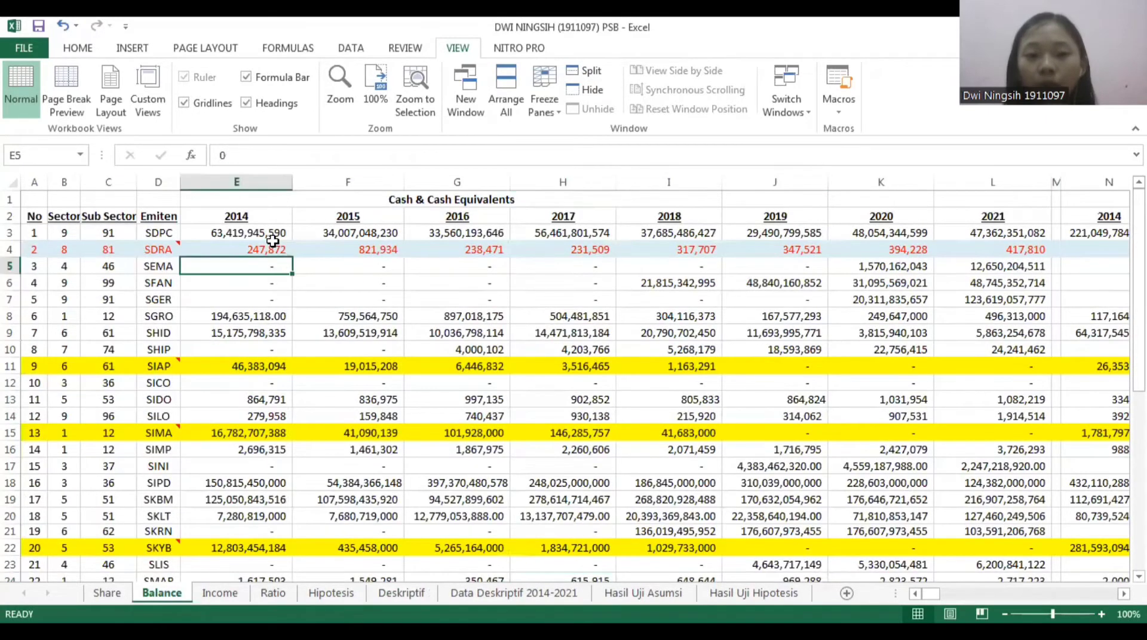
left_click(255, 276)
left_click(261, 254)
left_click(264, 232)
left_click_drag(273, 231, 411, 231)
left_click(379, 265)
left_click_drag(232, 233, 984, 267)
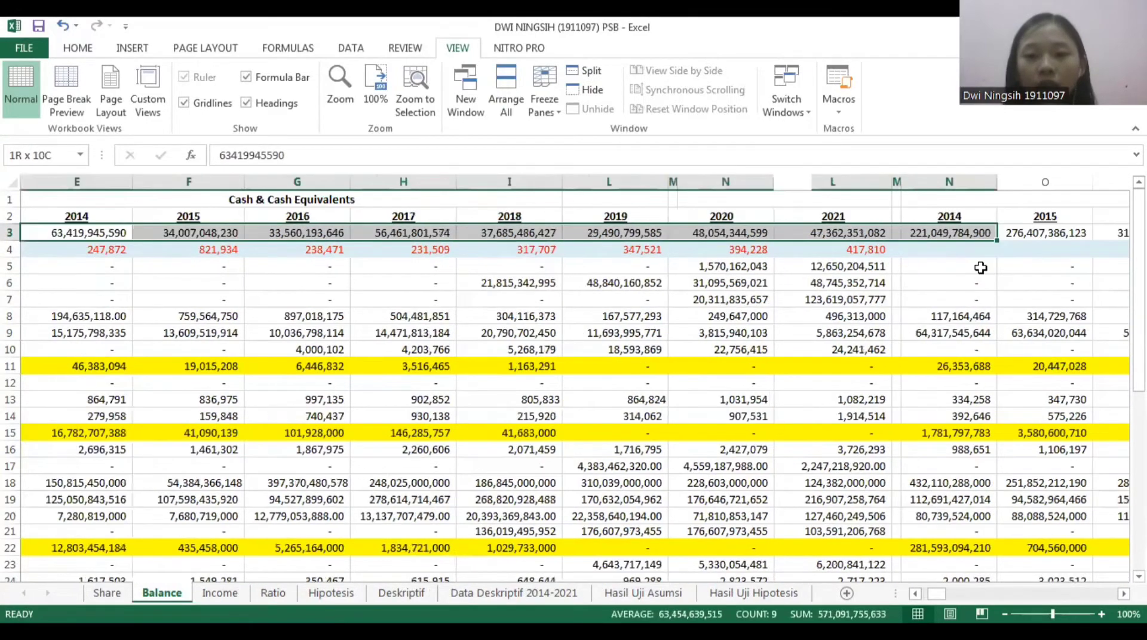
left_click(705, 300)
left_click(603, 249)
left_click_drag(948, 596, 957, 596)
left_click(905, 238)
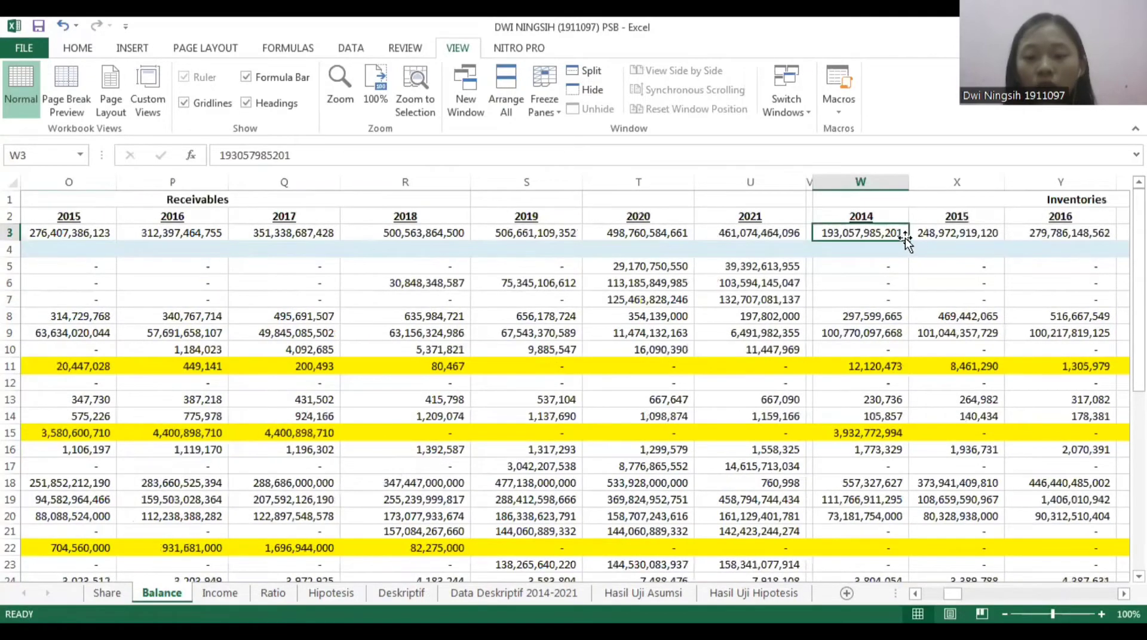
Review SDPC's Inventories and Current Assets figures across the years on the Balance sheet, up to the first Fixed Assets column.
key("Right")
key("Right")
key("Right")
key("Right")
key("Right")
key("Right")
key("Right")
key("Right")
key("Right")
key("Right")
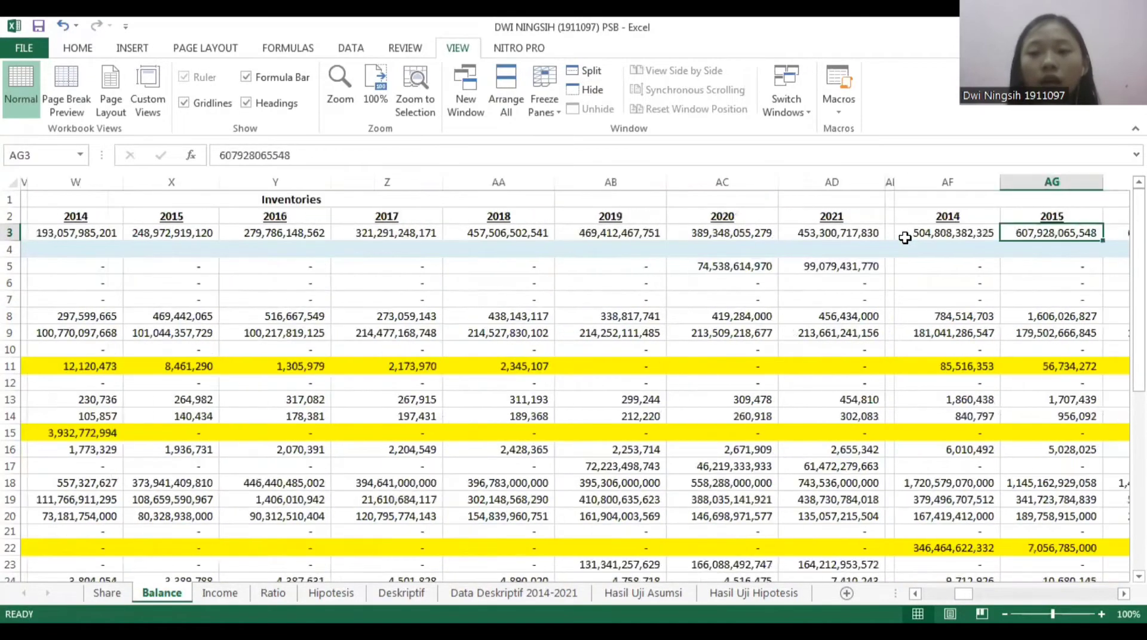
key("Left")
key("Right")
key("Right")
key("Right")
key("Right")
key("Right")
key("Right")
key("Right")
key("Right")
key("Right")
key("Right")
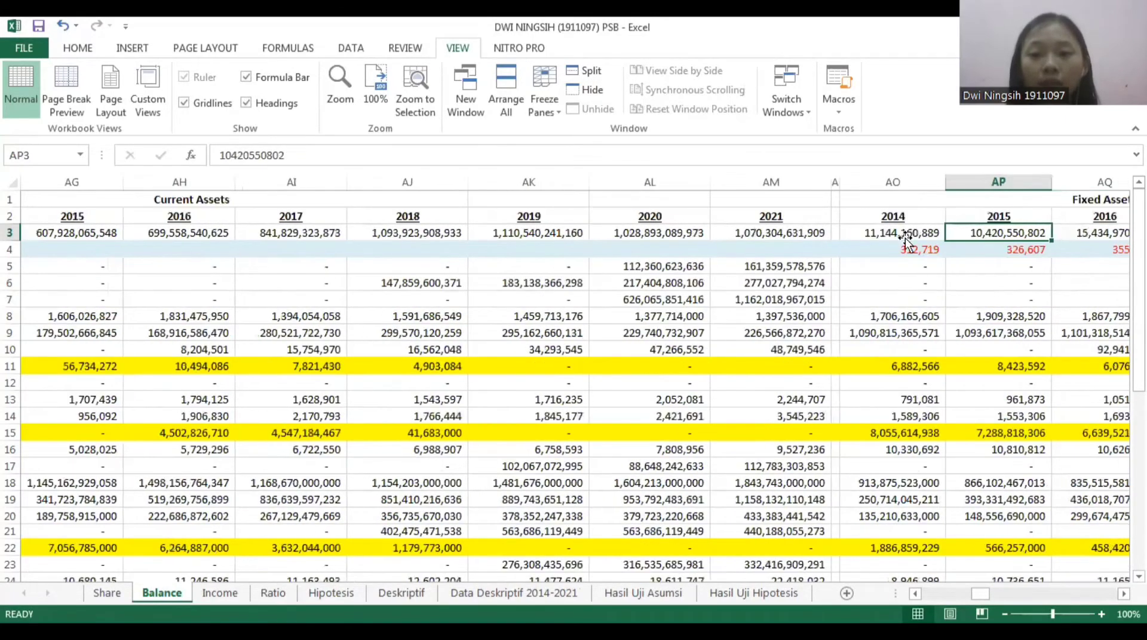
key("Left")
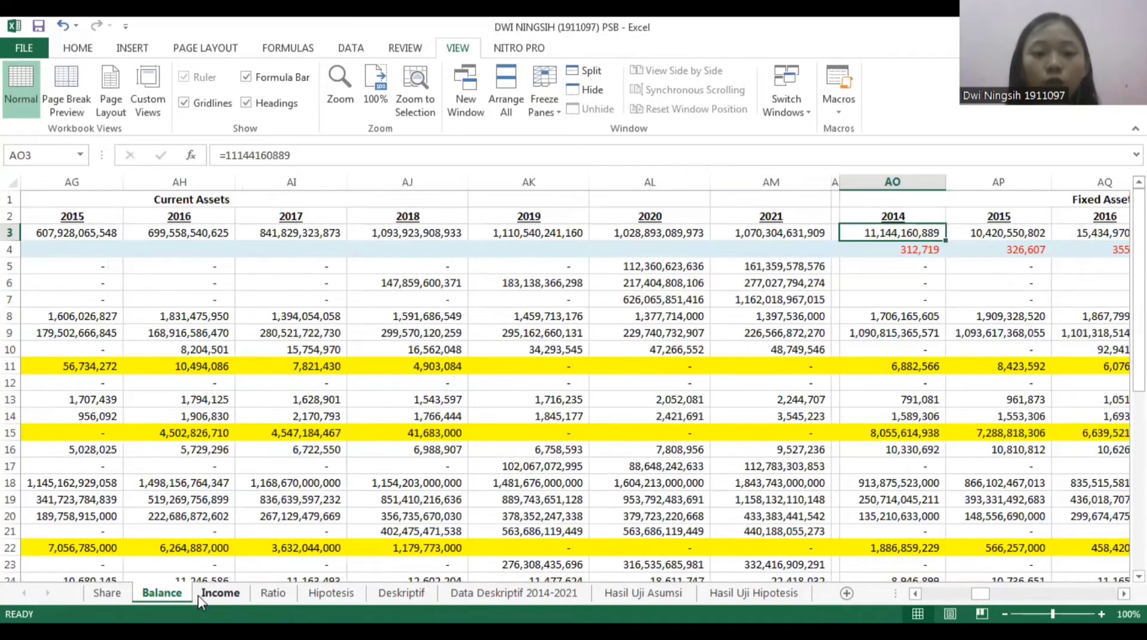
Review SDPC's Revenues and Cost of Revenues figures across the years on the Income sheet.
left_click(215, 593)
left_click(266, 299)
left_click(206, 227)
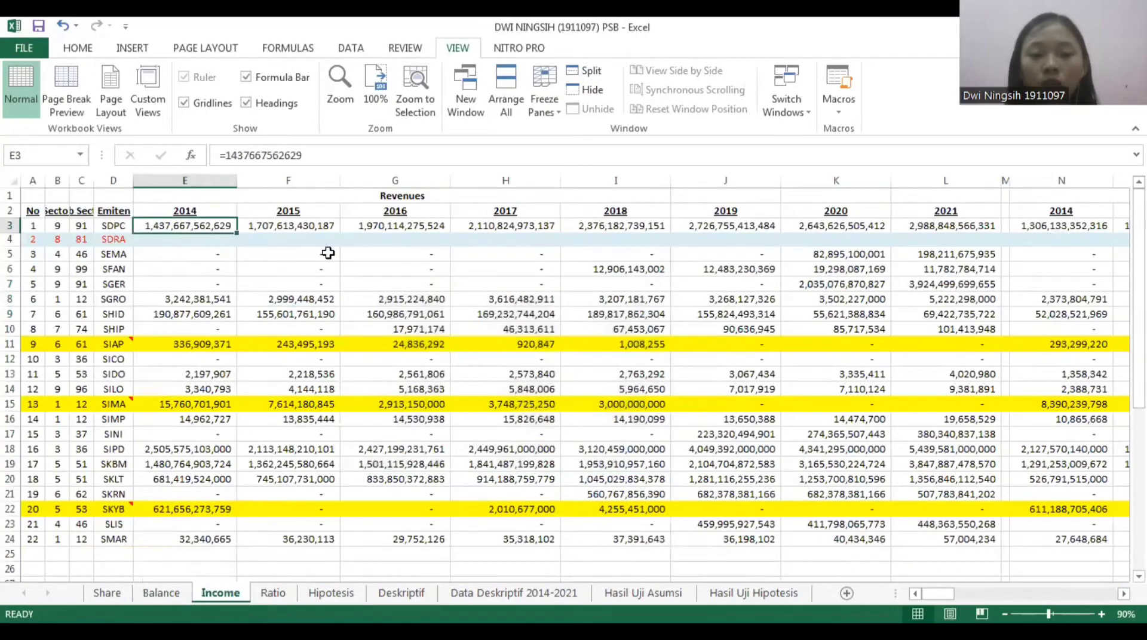
key("Right")
key("Right")
key("Right")
key("Right")
key("Right")
key("Right")
key("Right")
key("Right")
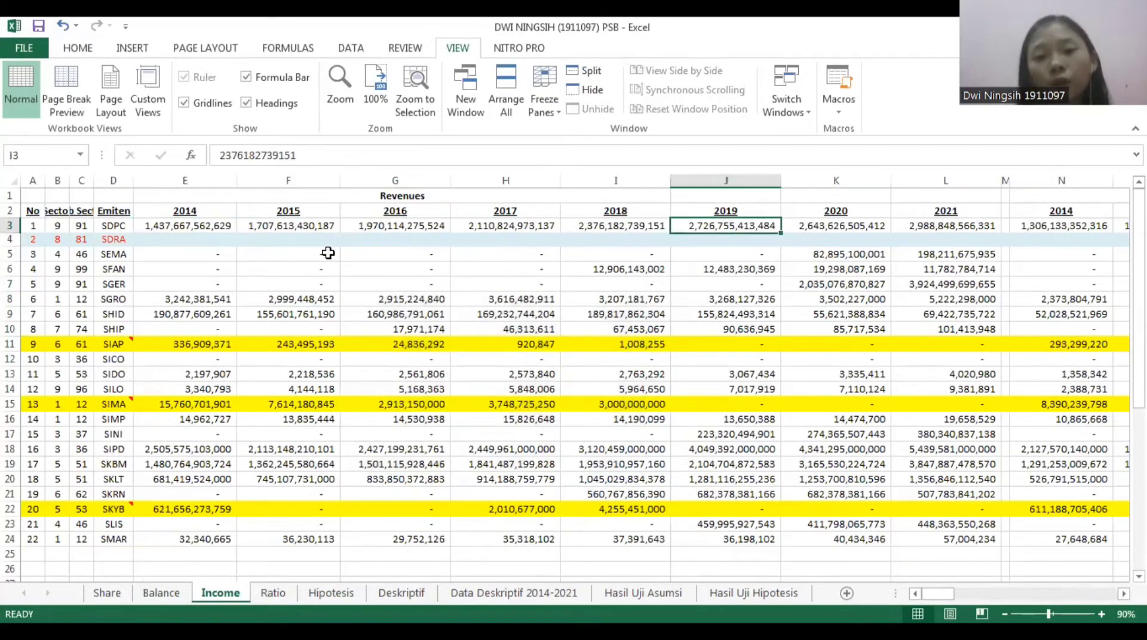
key("Right")
key("Right")
key("Right")
key("Right")
key("Right")
key("Right")
key("Right")
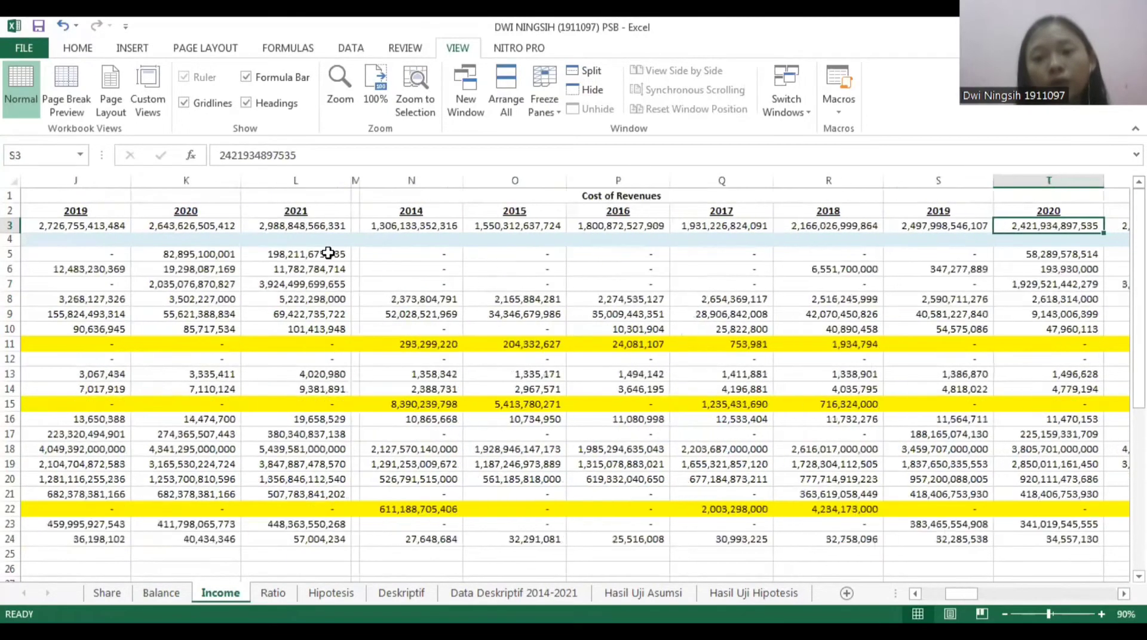
Review the Expenses, Other Income, Tax and Gross Profit sections on the Income sheet, then return to SDPC's 2014 revenue.
key("Right")
key("Right")
key("Right")
key("Right")
key("Right")
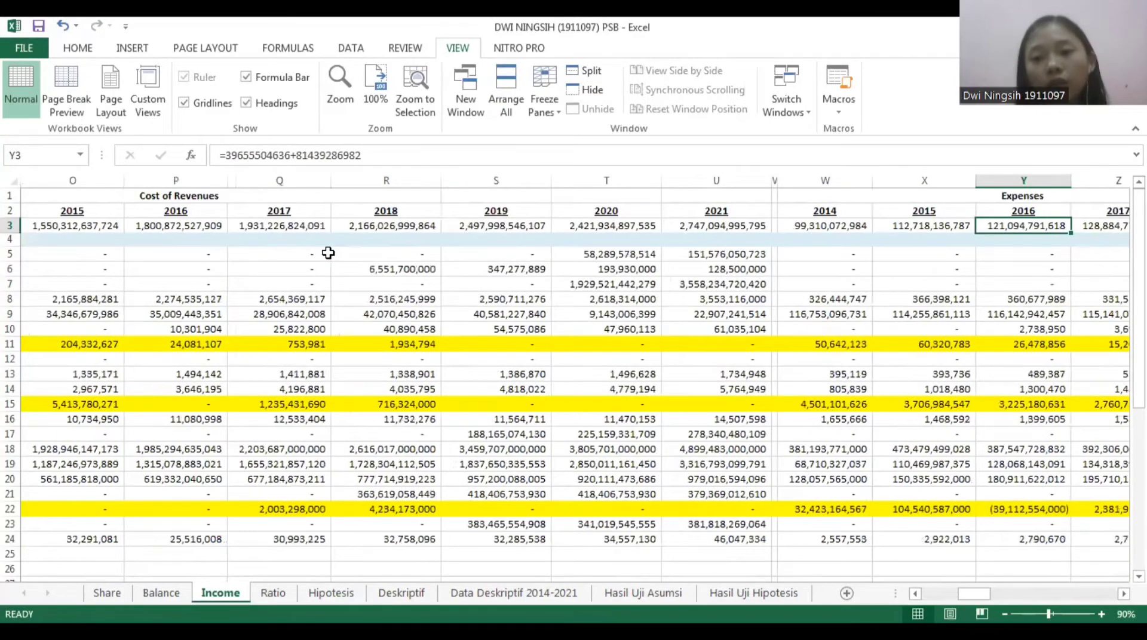
key("Right")
key("Right")
key("Right")
key("Right")
key("Right")
key("Right")
key("Right")
key("Right")
key("Right")
key("Right")
key("Right")
key("Right")
key("Right")
key("Right")
key("Right")
key("Right")
key("Right")
key("Right")
key("Right")
key("Right")
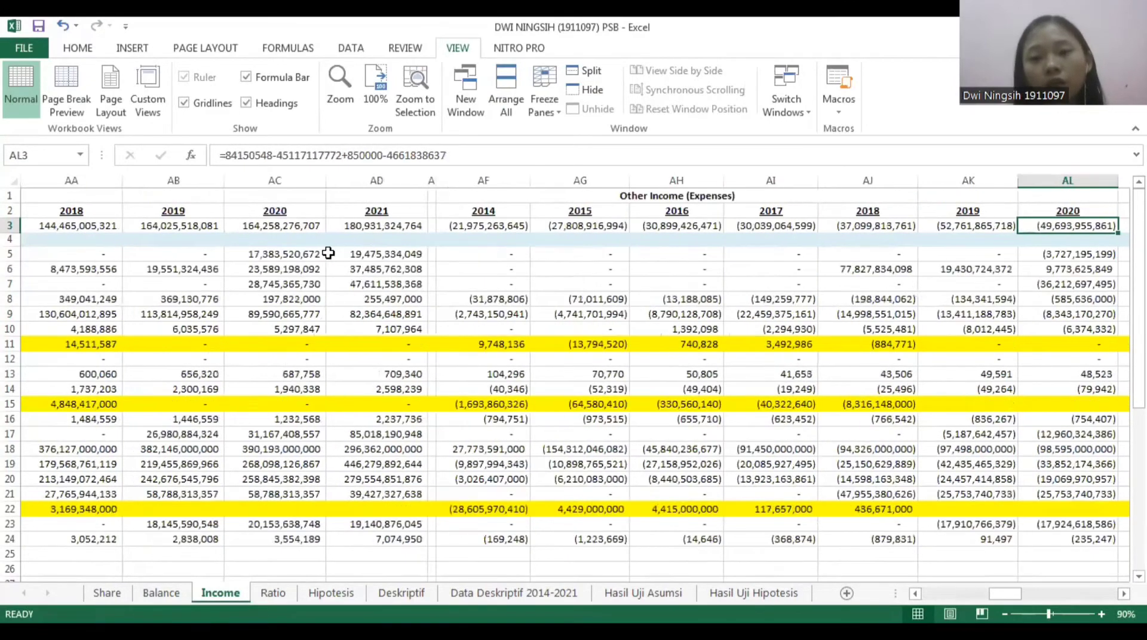
key("Right")
key("Right")
key("Right")
key("Right")
key("Right")
key("Right")
key("Right")
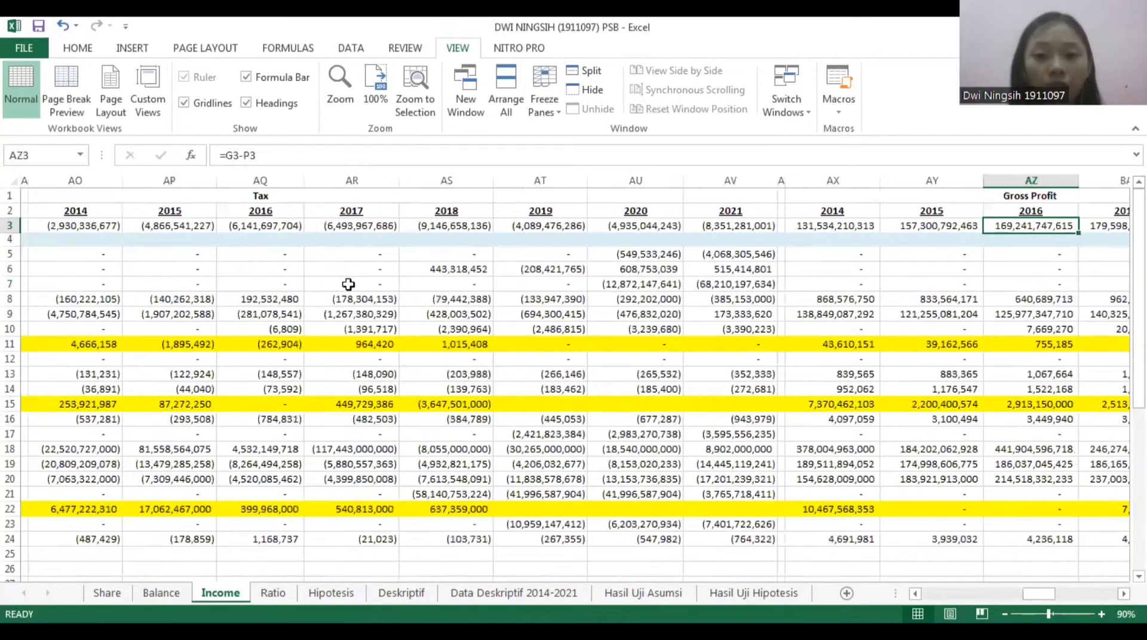
left_click(303, 308)
left_click_drag(412, 315, 6, 309)
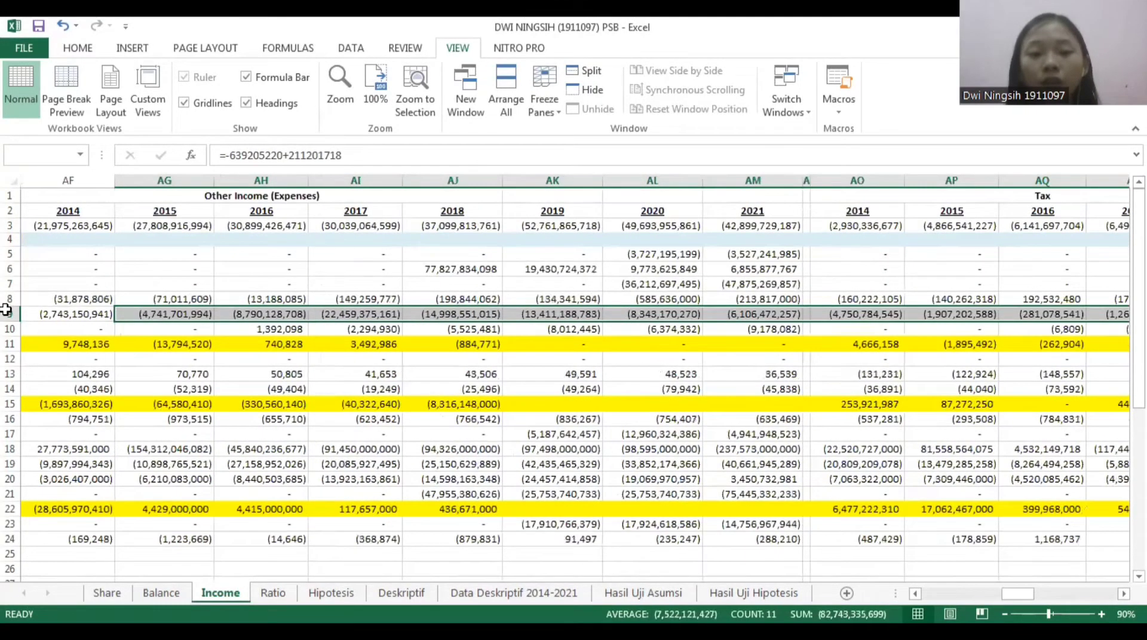
key("ctrl+Home")
left_click(123, 226)
left_click(164, 226)
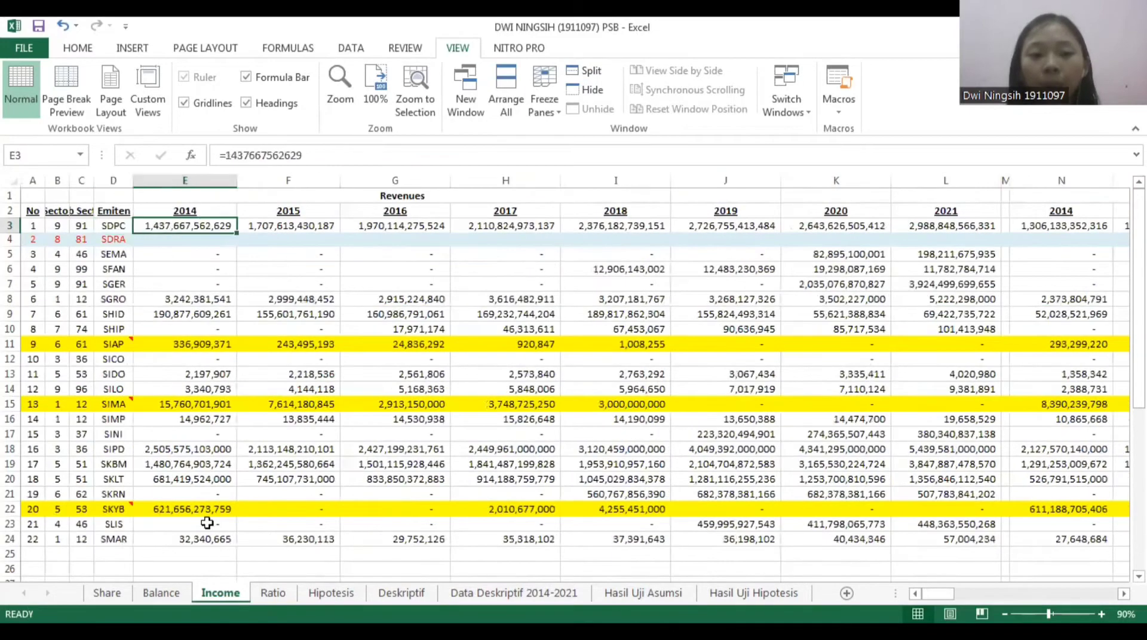
Examine the Current Ratio and Dividend sections on the Ratio sheet, including the formula for SDPC's 2014 current ratio.
left_click(277, 597)
left_click_drag(518, 349, 126, 311)
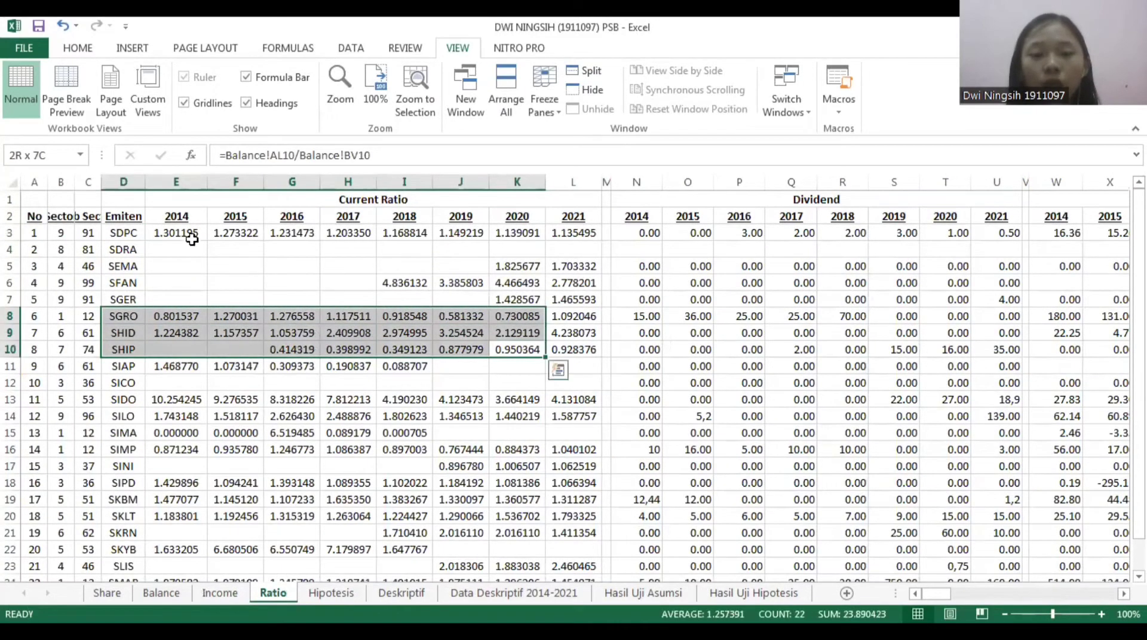
left_click(280, 256)
left_click(179, 231)
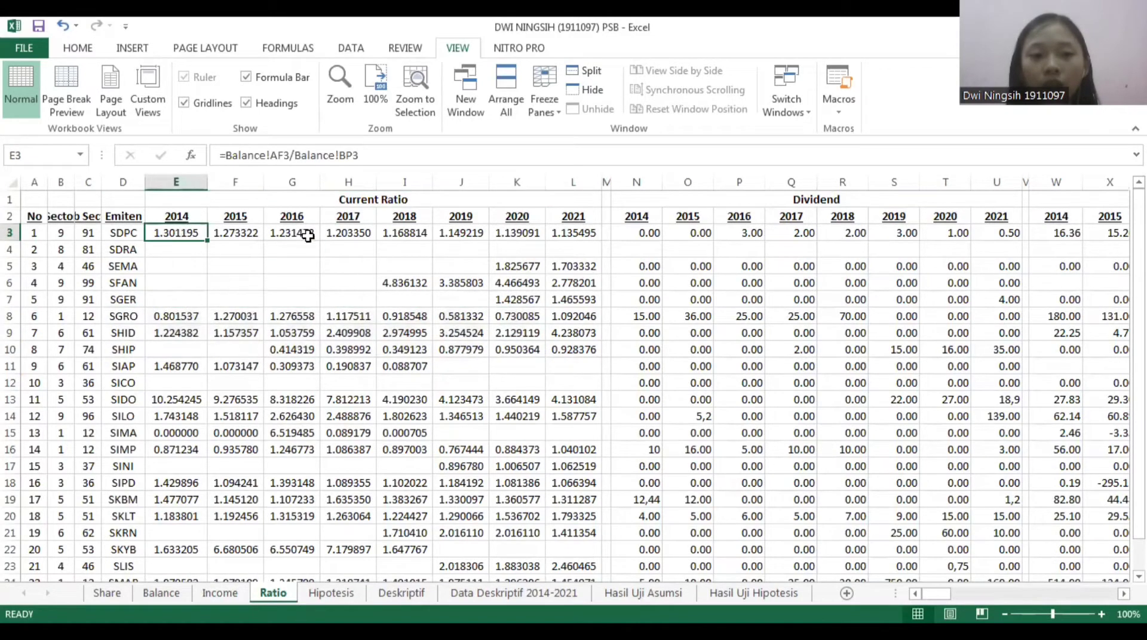
left_click(390, 245)
left_click_drag(602, 260, 854, 319)
left_click(759, 231)
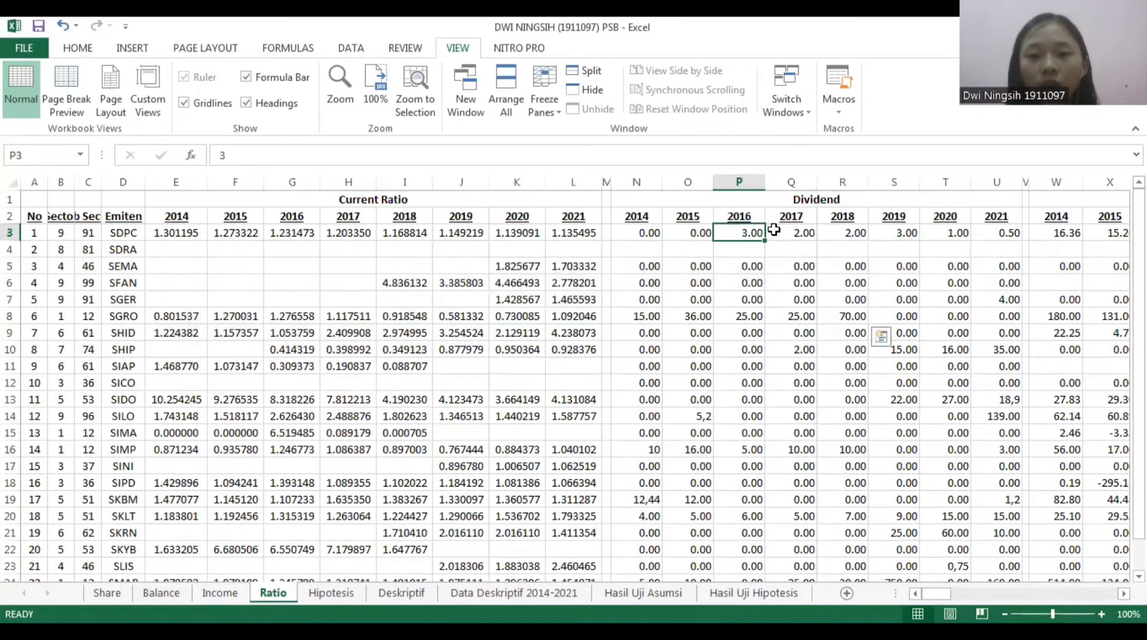
left_click(775, 230)
Review SDPC's remaining Dividend figures and its EPS figures on the Ratio sheet, up to the book value section.
key("Right")
key("Right")
key("Right")
key("Right")
key("Right")
key("Right")
key("Right")
key("Right")
key("Right")
key("Right")
key("Right")
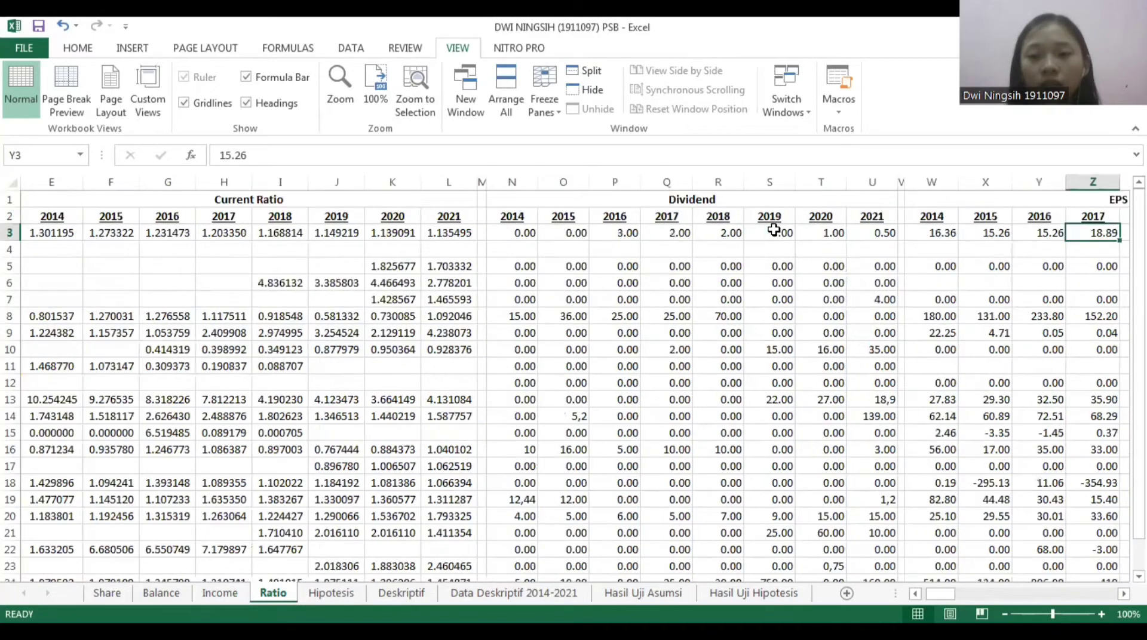
key("Right")
key("Right")
key("Right")
key("Right")
key("Right")
key("Right")
key("Right")
key("Right")
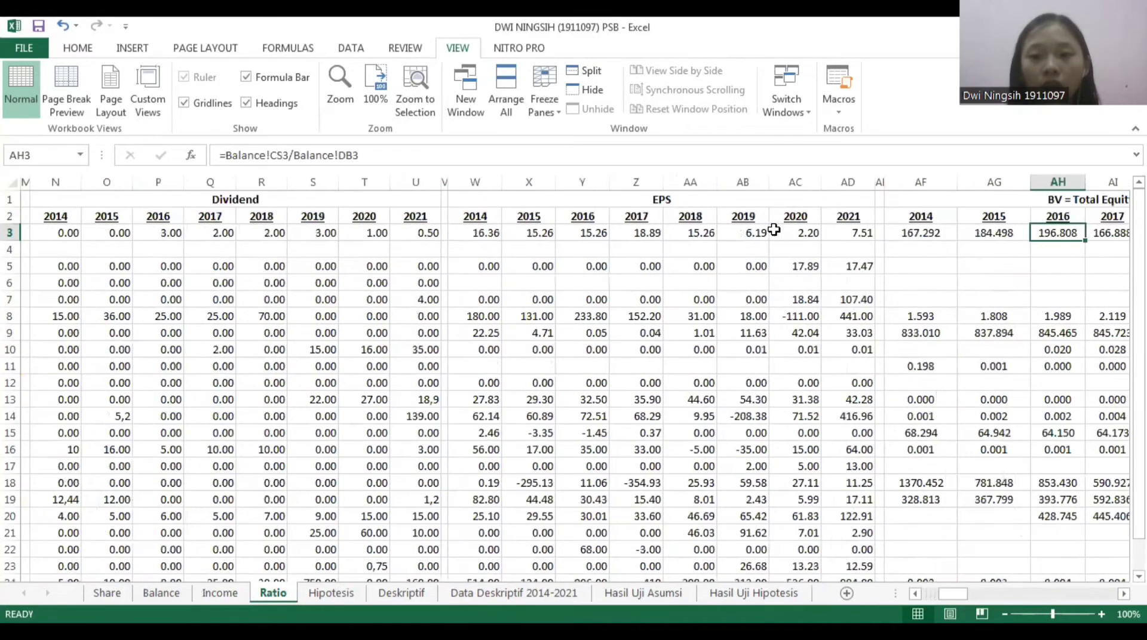
Review the book value, DAR and DER sections on the Ratio sheet, up to the ROA section.
key("Right")
key("Right")
key("Right")
key("Right")
key("Right")
key("Right")
key("Right")
key("Right")
key("Right")
key("Right")
key("Right")
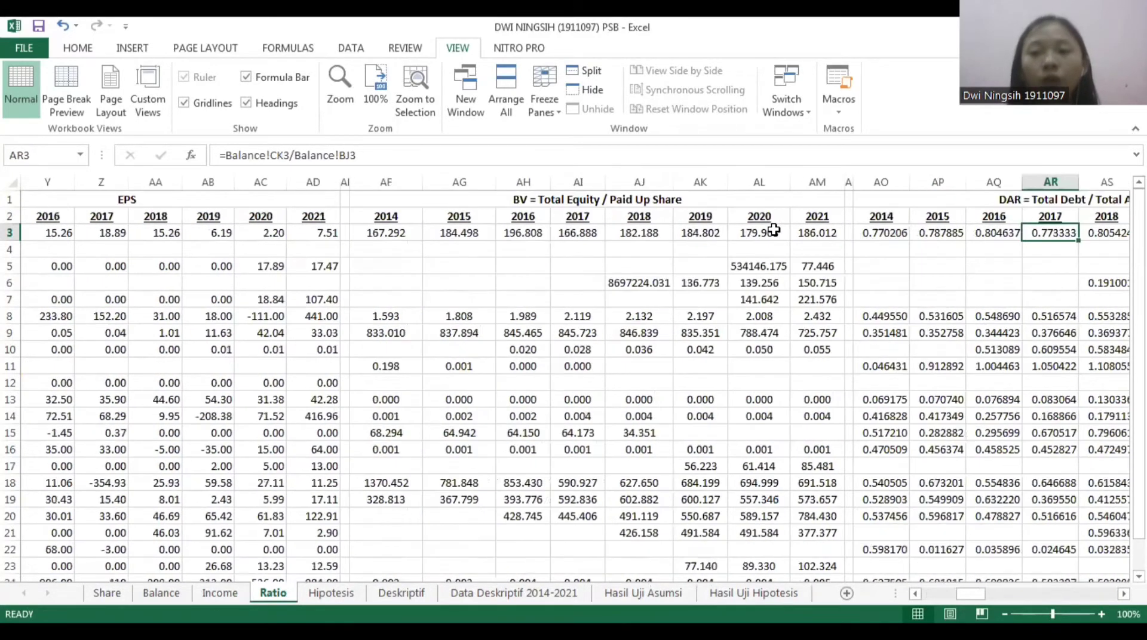
key("Right")
left_click_drag(848, 281, 1063, 273)
left_click_drag(828, 362, 620, 441)
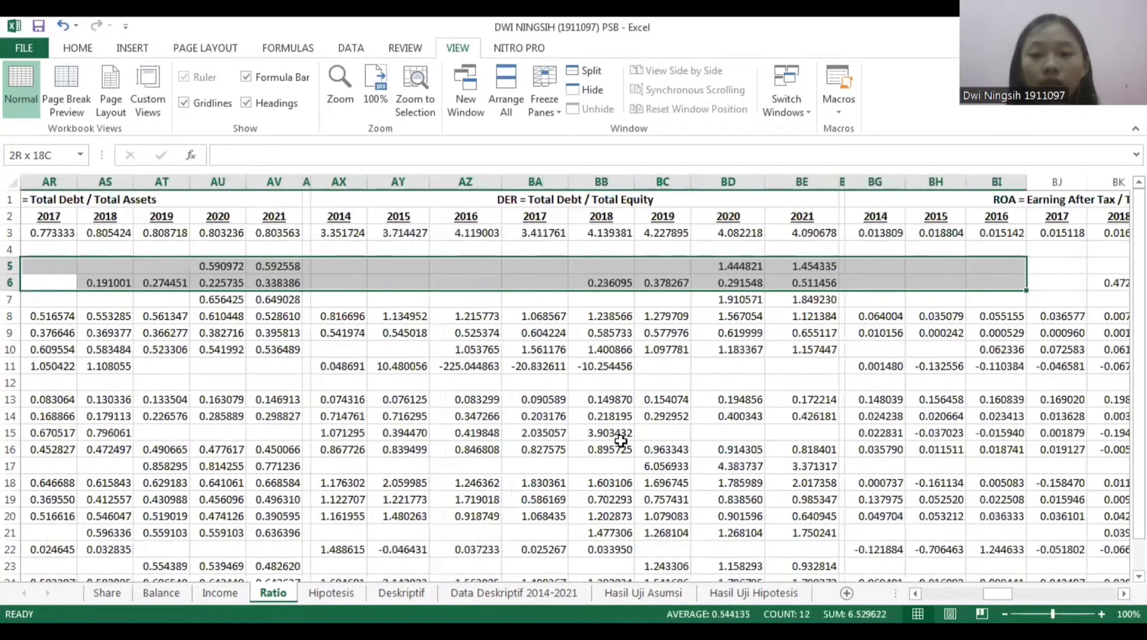
Examine the DAR descriptive table on the Deskriptif sheet, including its 2014 standard deviation formula and company values.
left_click(400, 594)
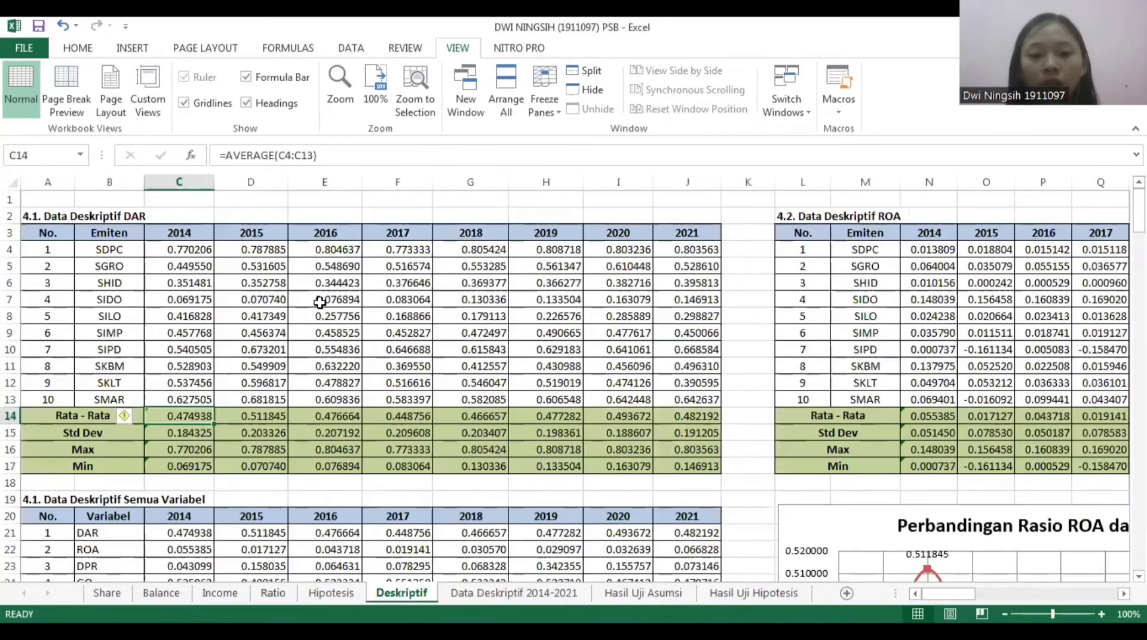
left_click(196, 433)
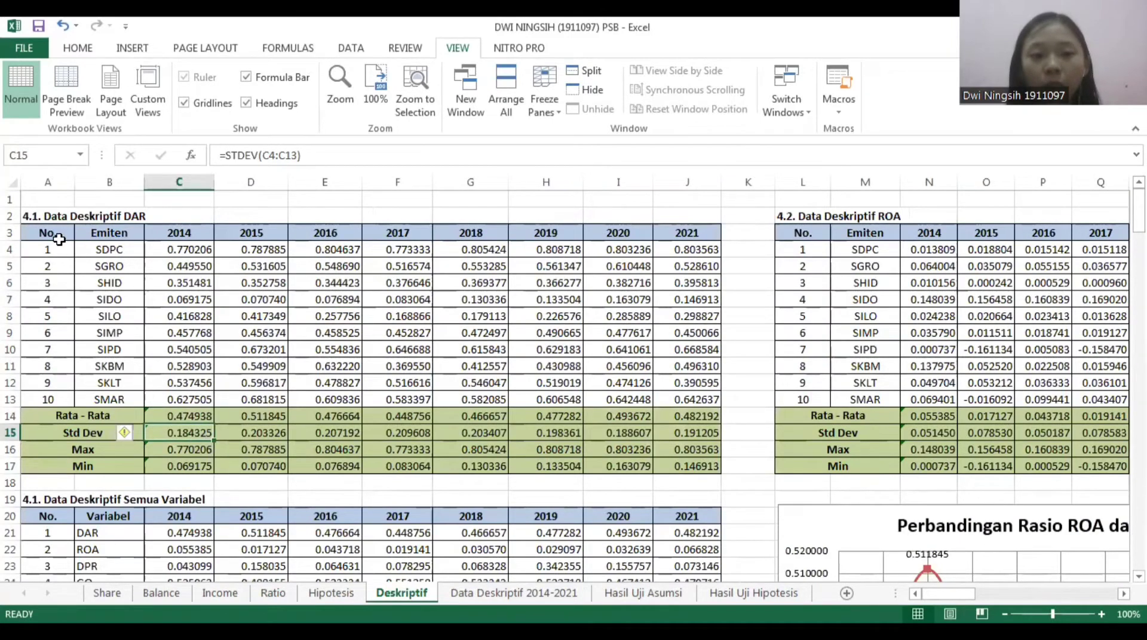
left_click_drag(57, 242, 574, 449)
left_click_drag(200, 254, 193, 405)
Copy SDPC's 2014–2021 DAR values in AO3:AV3 from the Ratio sheet.
left_click(269, 593)
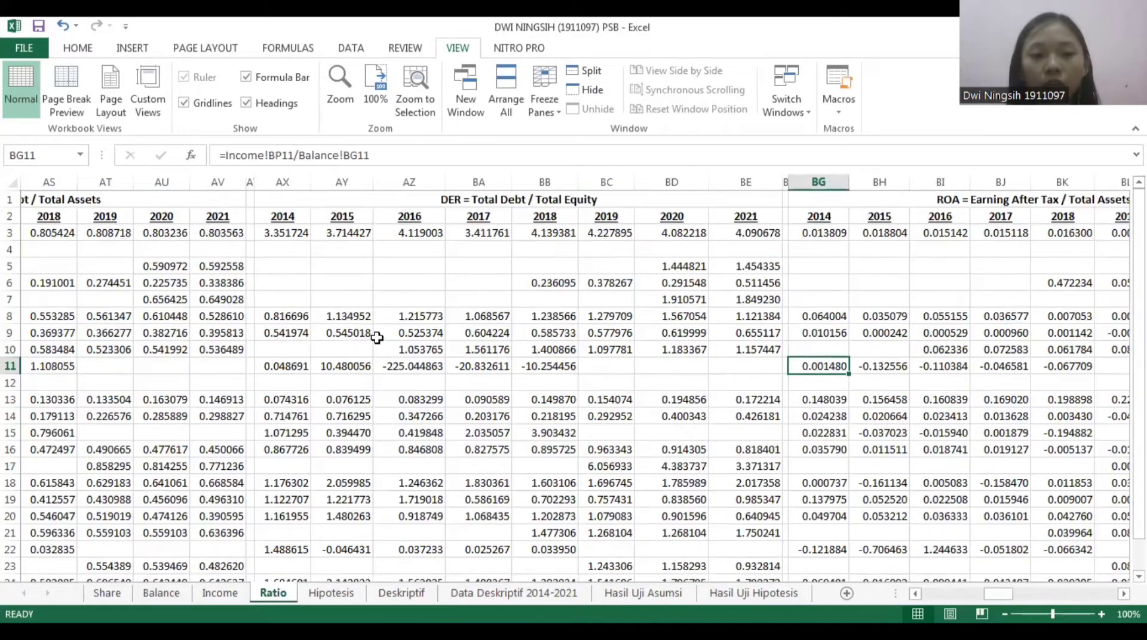
left_click_drag(725, 333, 896, 300)
left_click(150, 299)
key("Left")
key("Left")
key("Left")
key("Left")
key("Left")
key("Left")
key("Left")
key("Left")
key("Left")
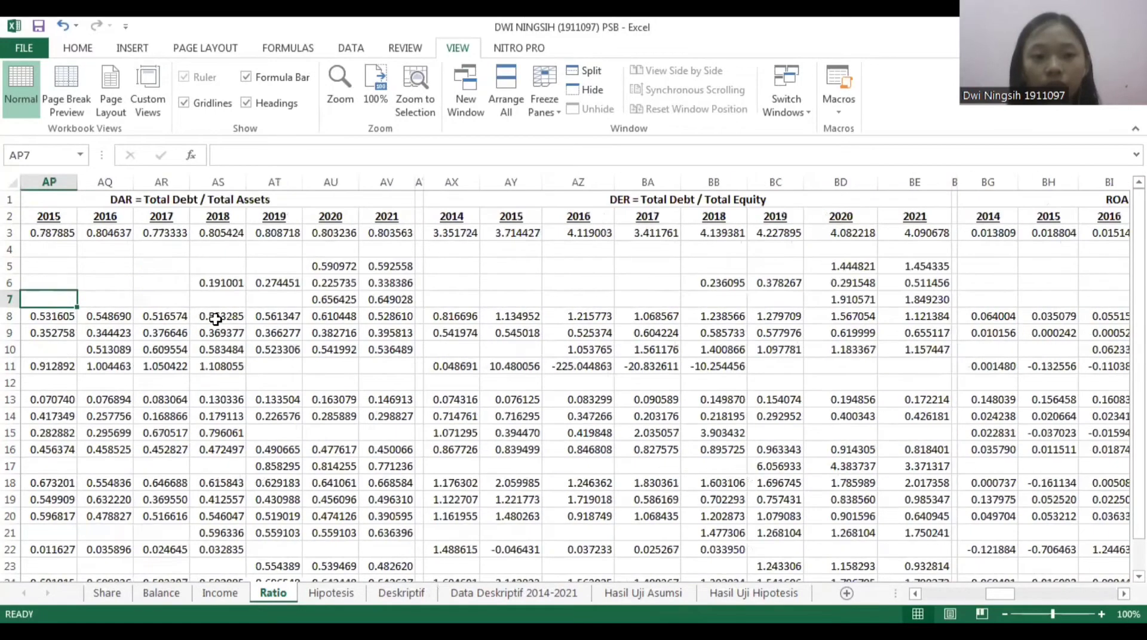
key("Left")
key("Left")
key("Left")
left_click(187, 232)
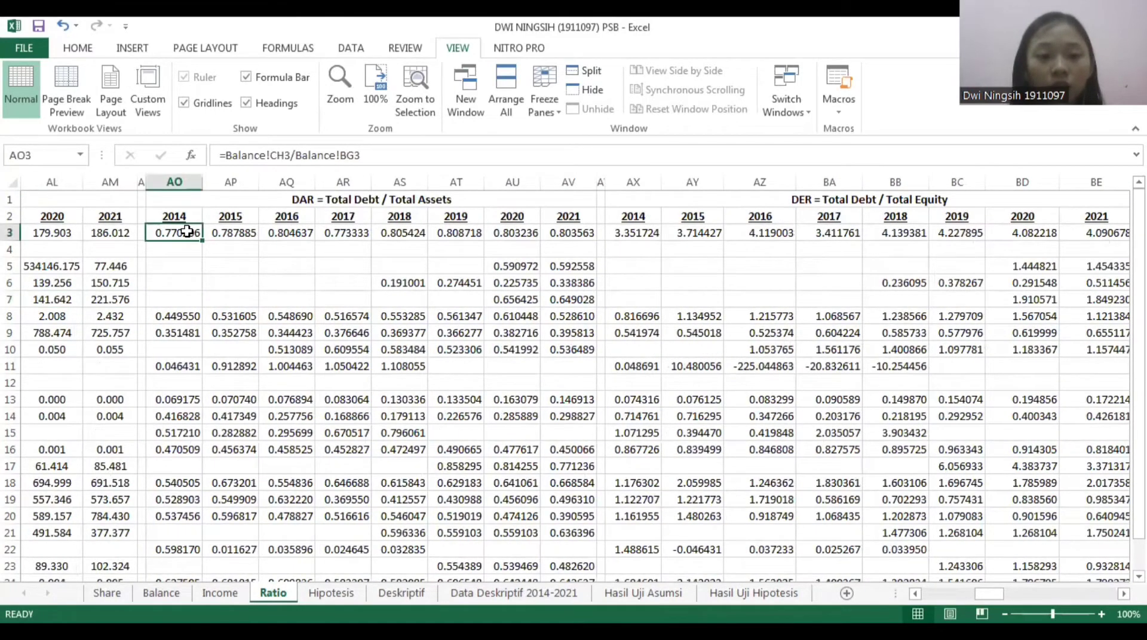
left_click_drag(181, 229, 239, 232)
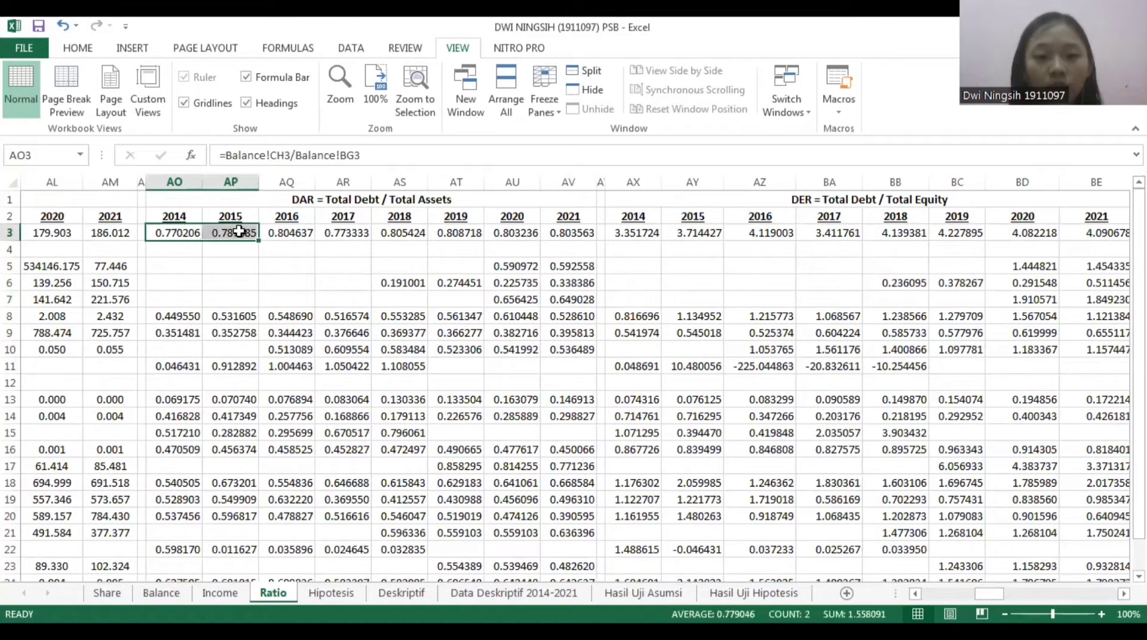
left_click_drag(422, 231, 543, 236)
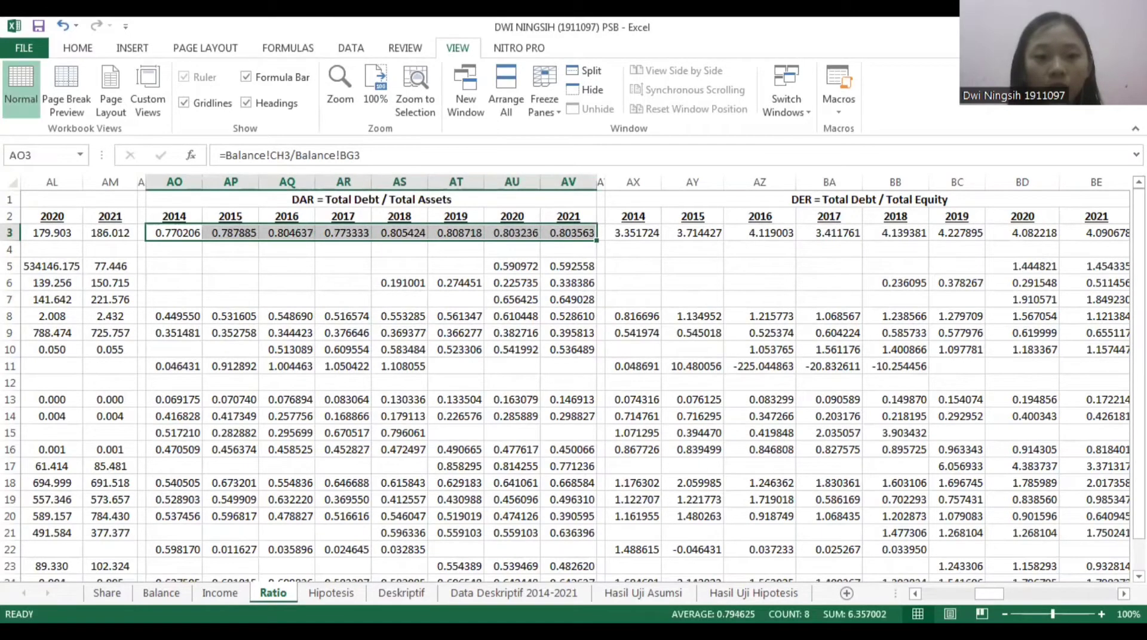
left_click(79, 48)
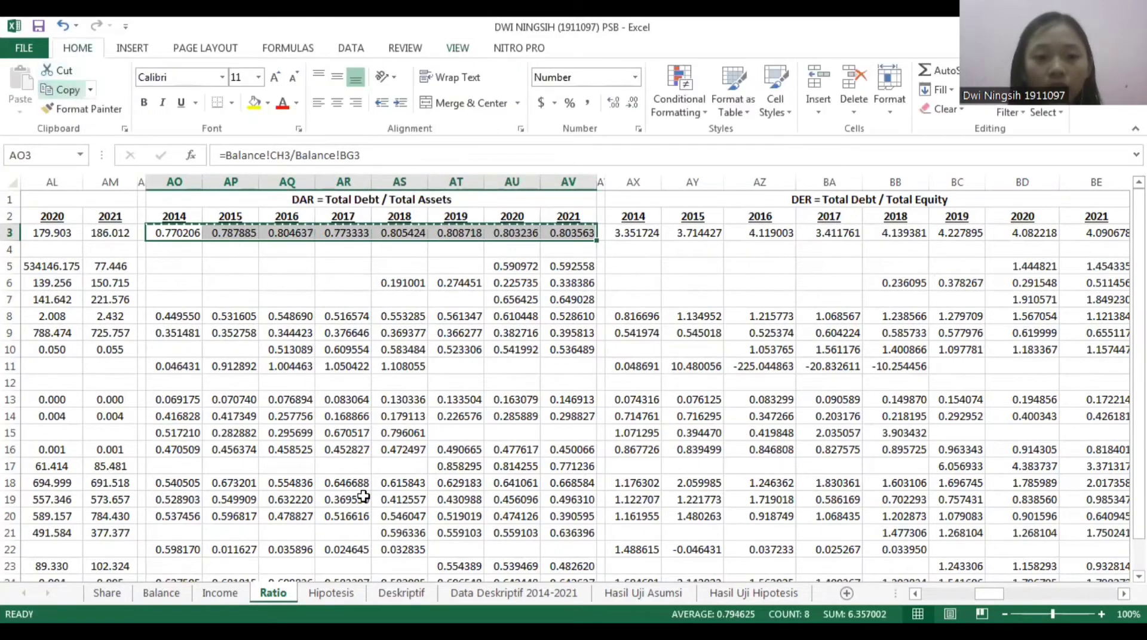
left_click(60, 90)
Paste SDPC's copied DAR ratios as values into C4:J4 of the DAR descriptive table on the Deskriptif sheet.
left_click(401, 593)
left_click(182, 251)
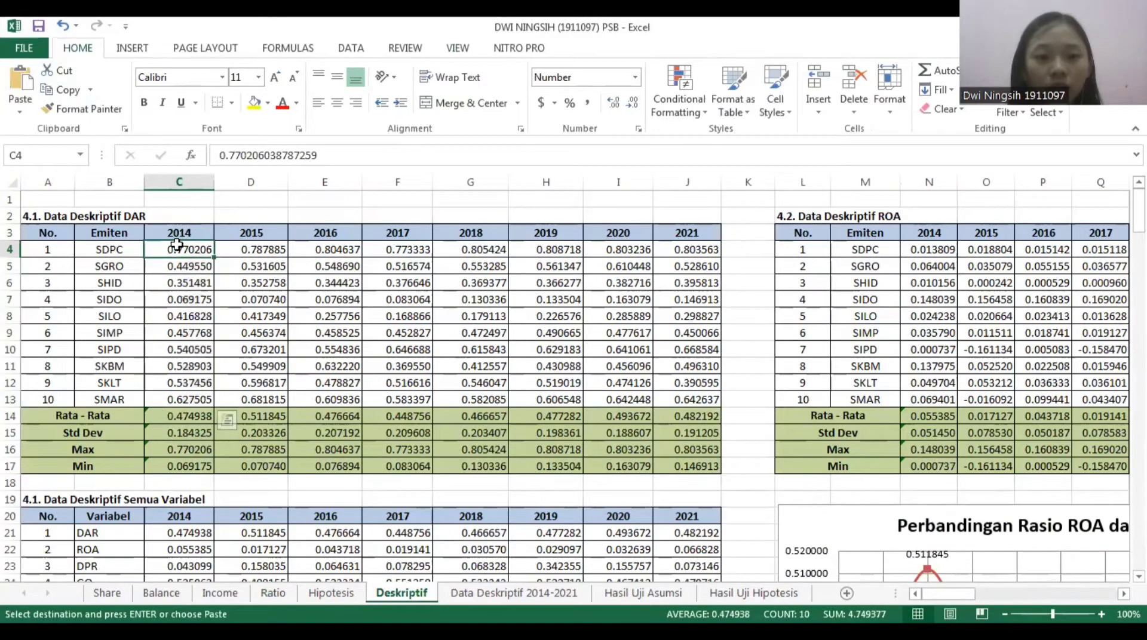
left_click(19, 111)
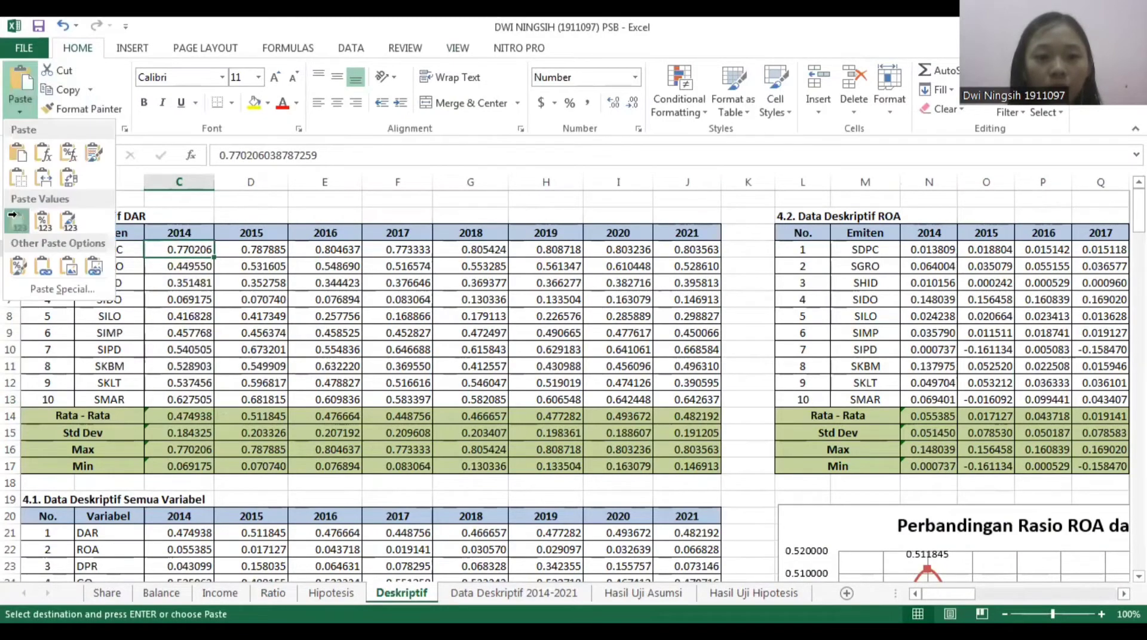
left_click(16, 221)
left_click_drag(188, 250, 687, 249)
Look through the ROA, DPR, GO and Tangibility descriptive tables beside the DAR table.
left_click(177, 263)
left_click_drag(803, 316, 1022, 317)
left_click(624, 267)
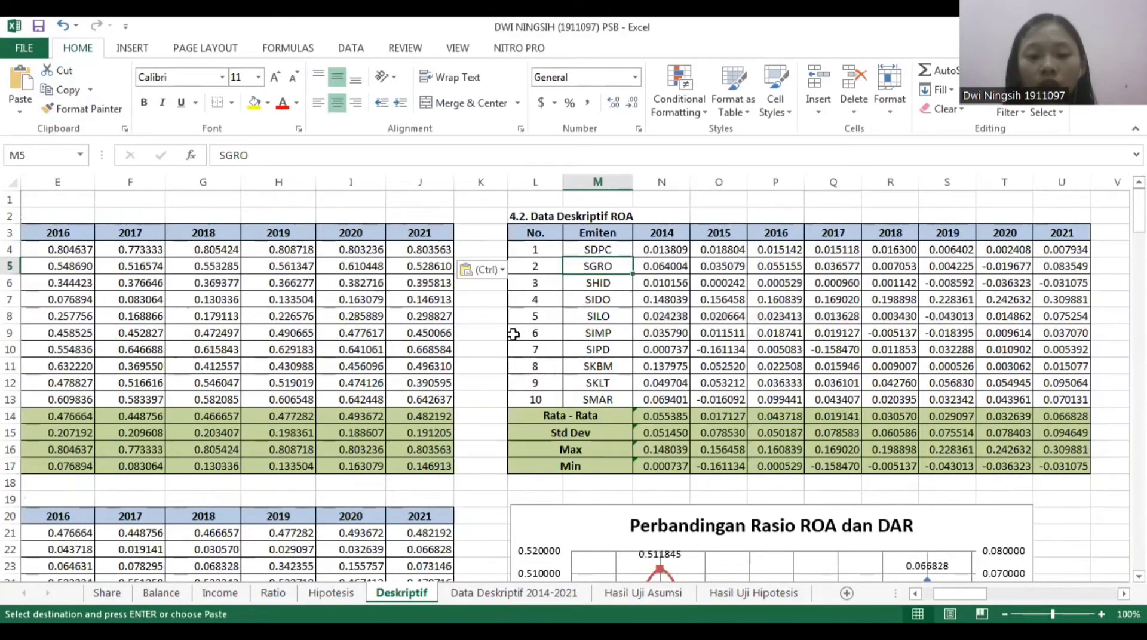
key("Right")
key("Right")
key("Right")
key("Right")
key("Right")
key("Right")
key("Right")
key("Right")
key("Right")
key("Right")
key("Right")
key("Right")
key("Right")
key("Right")
key("Right")
key("Right")
key("Right")
key("Right")
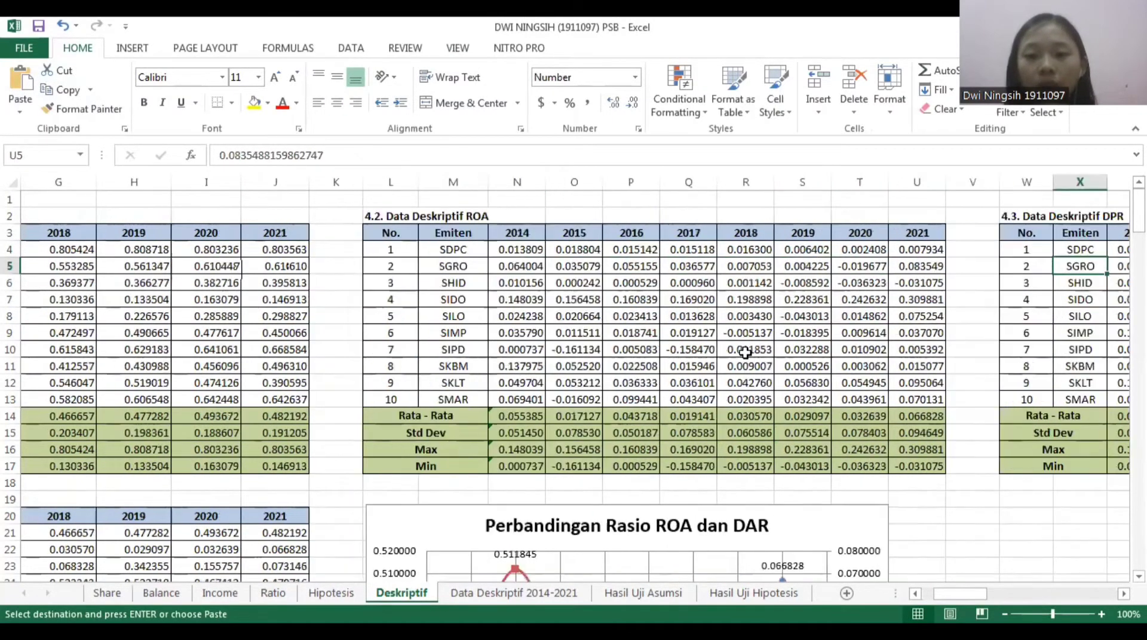
key("Right")
key("Right")
key("Right")
key("Right")
key("Right")
key("Right")
key("Right")
key("Right")
key("Right")
key("Right")
key("Right")
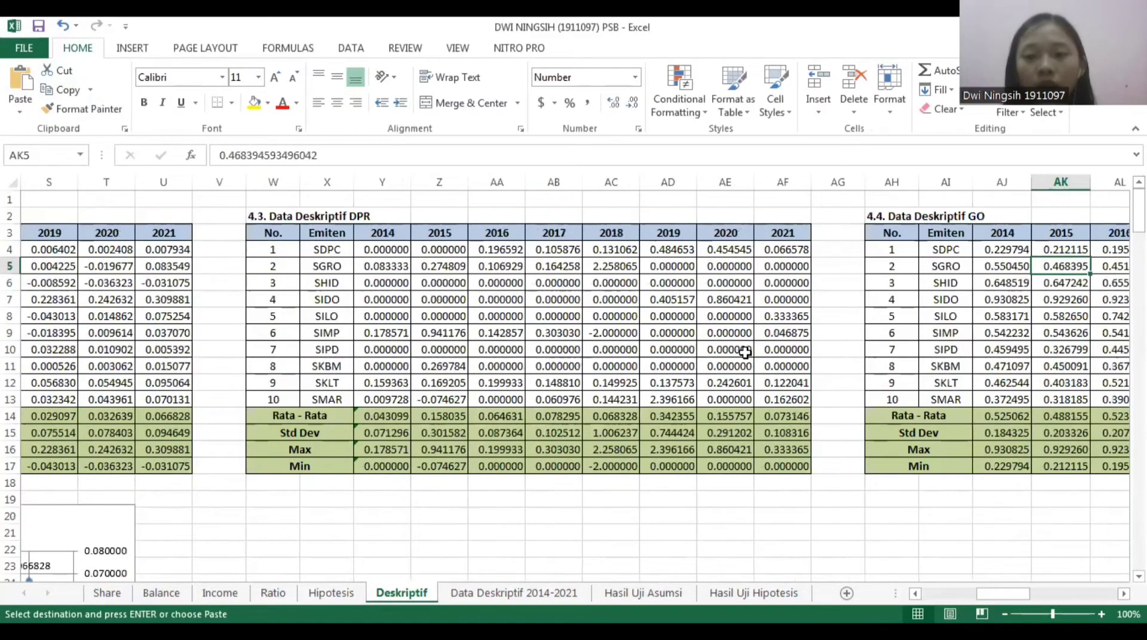
key("Right")
key("Right")
key("Right")
key("Right")
key("Right")
key("Right")
key("Right")
key("Right")
key("Right")
key("Right")
key("Right")
key("Right")
key("Right")
key("Right")
key("Right")
key("Right")
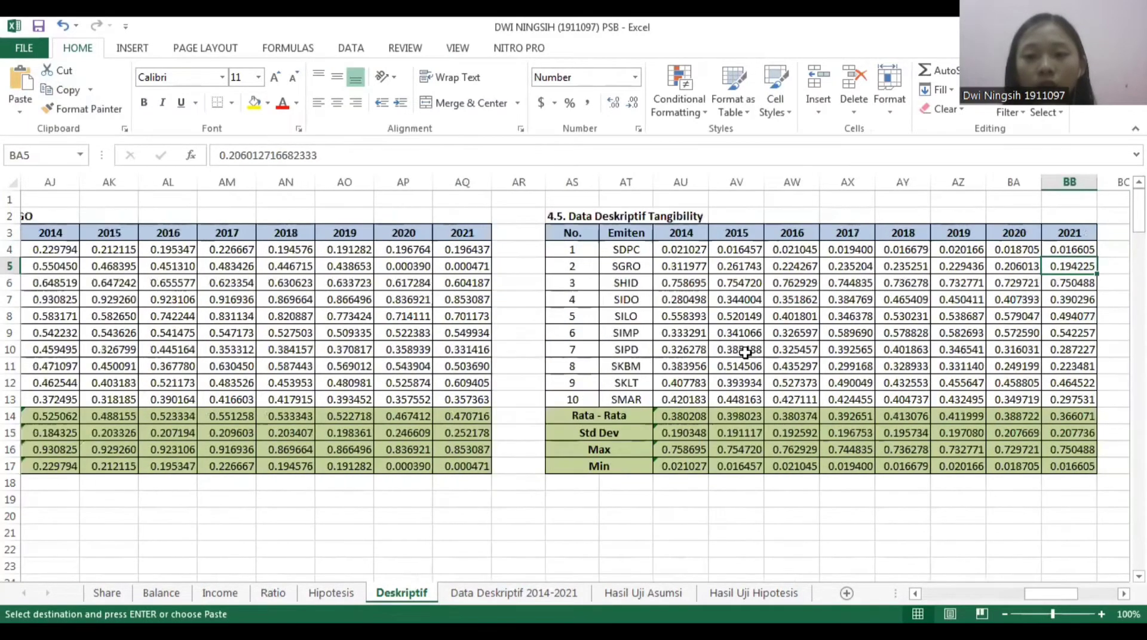
key("Right")
key("Right")
Examine the Data Deskriptif Semua Variabel table and the formula behind its 2014 DAR value.
left_click_drag(866, 420, 97, 403)
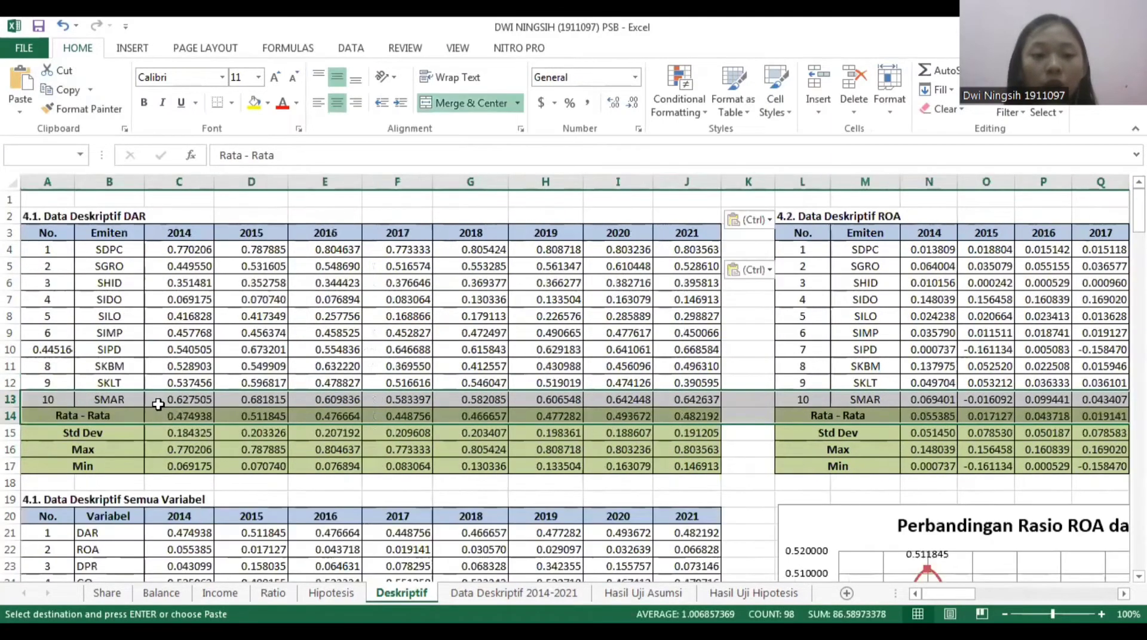
scroll(159, 403, "down", 3)
left_click(160, 404)
left_click_drag(50, 361, 675, 469)
left_click(327, 401)
left_click(163, 385)
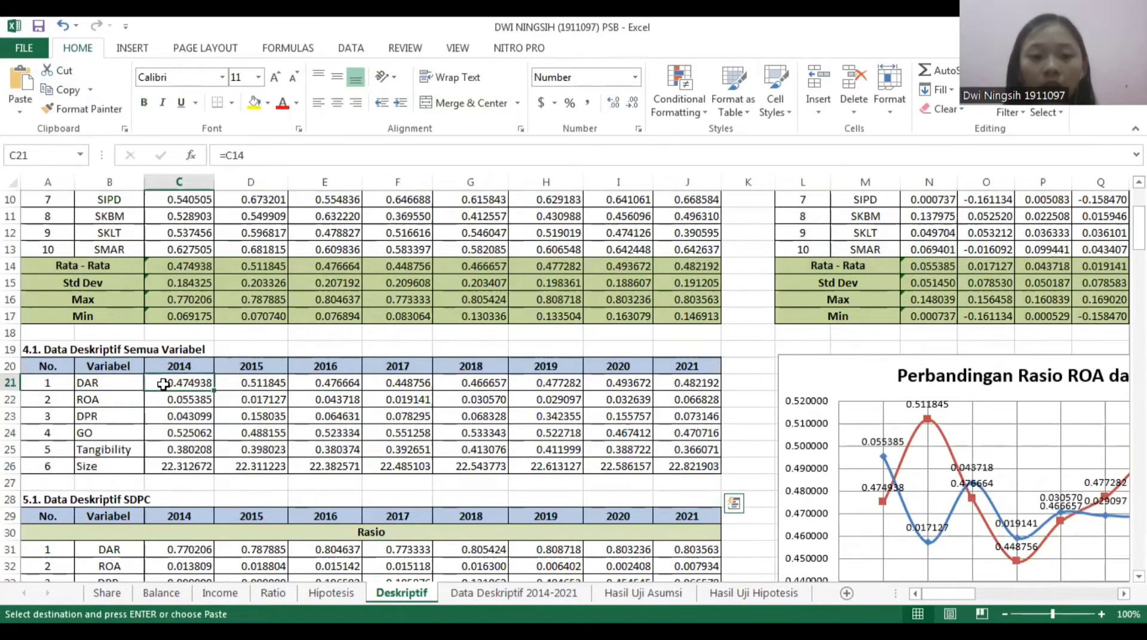
Compare the Rata - Rata row of the DAR table with the linked DAR row in the all-variable table.
scroll(183, 434, "up", 2)
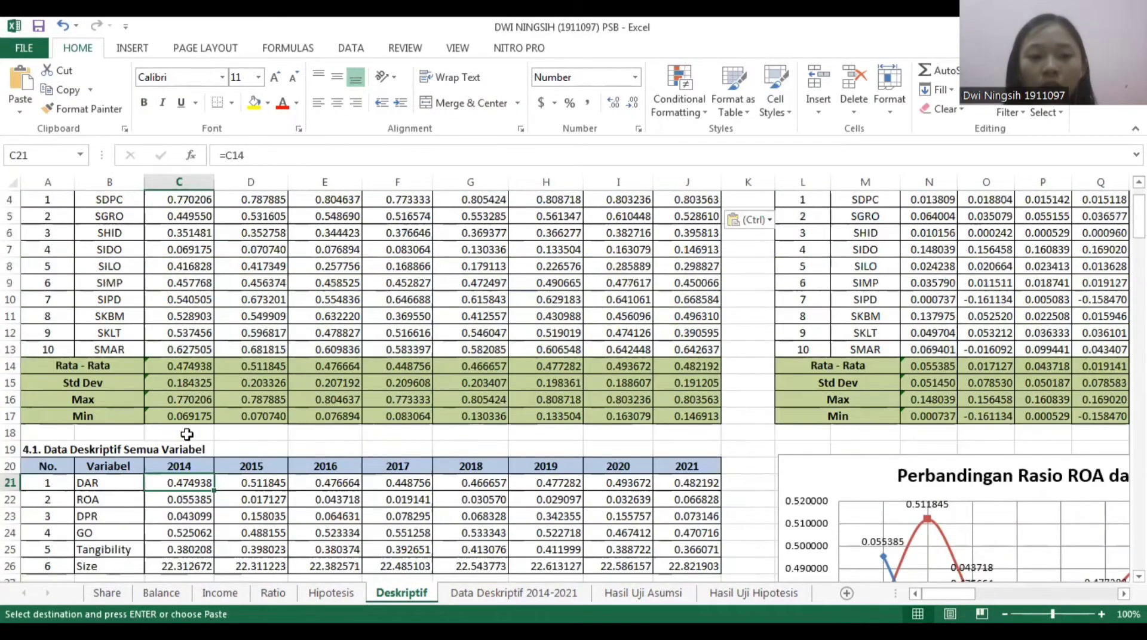
left_click(200, 363)
scroll(209, 388, "up", 1)
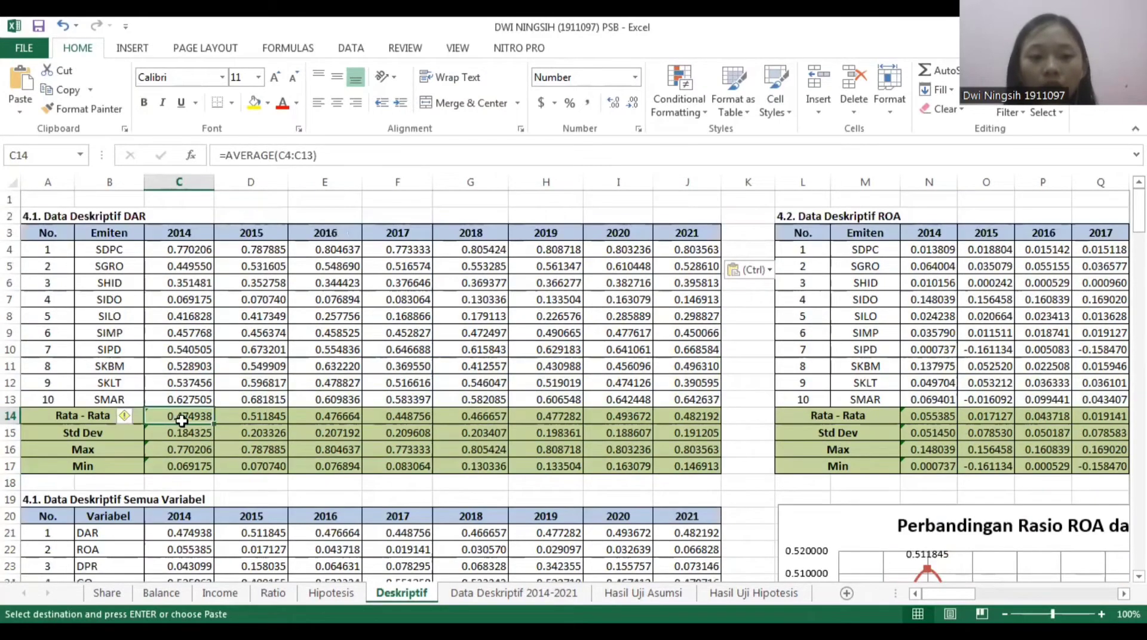
left_click_drag(181, 422, 687, 421)
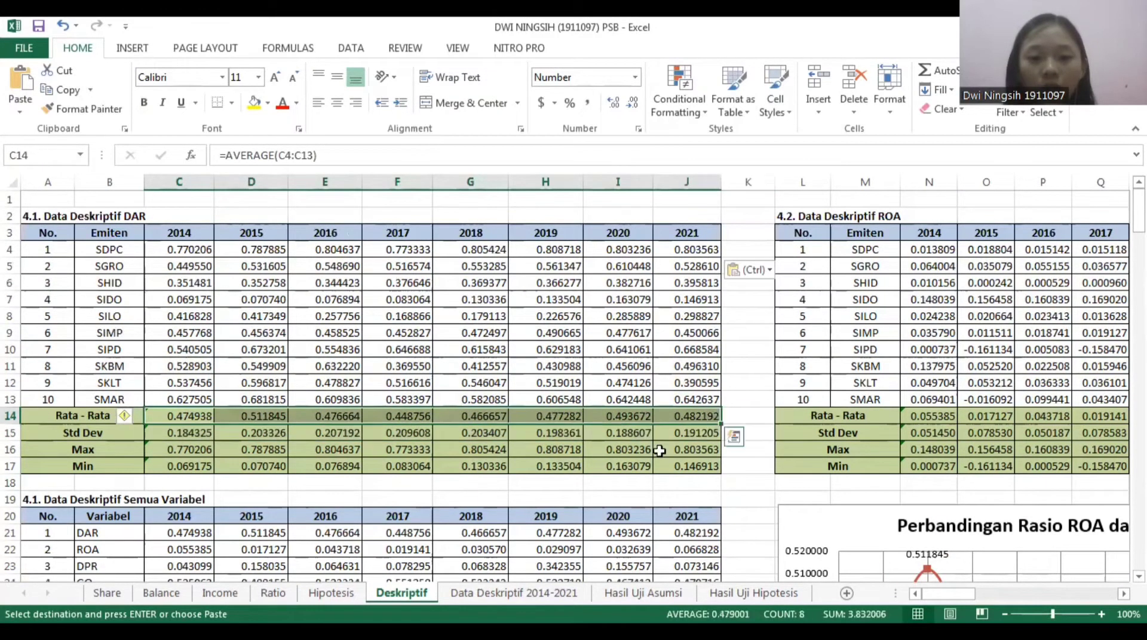
scroll(660, 452, "down", 1)
left_click(196, 483)
scroll(197, 478, "down", 3)
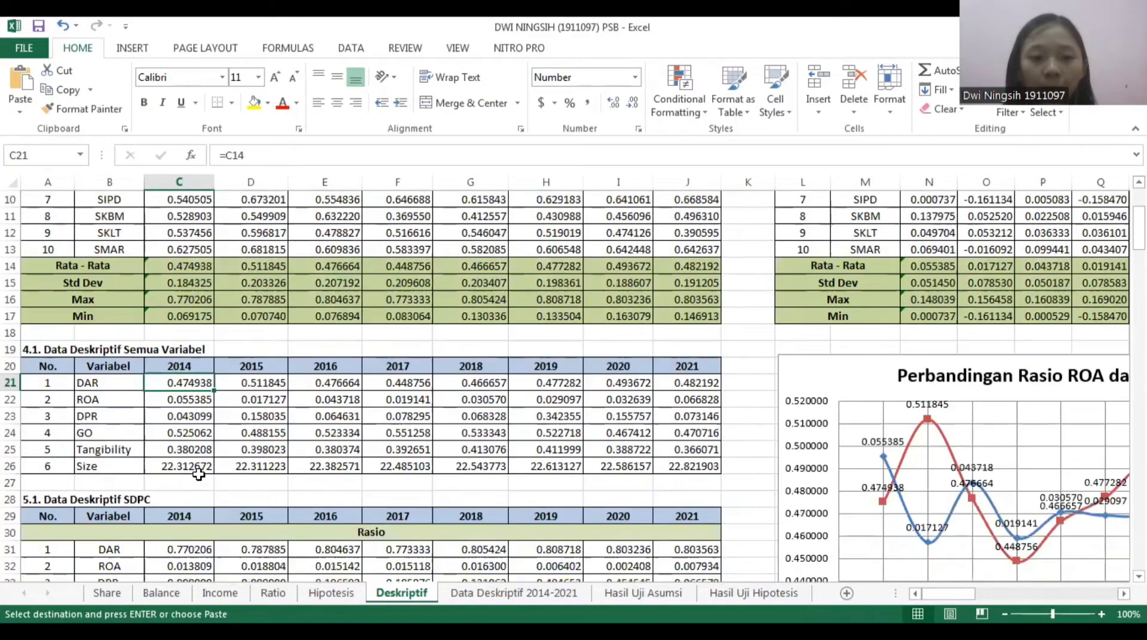
Examine the 2014 DAR formula in the Data Deskriptif SDPC table and check the company rows in the DAR table.
scroll(199, 474, "down", 2)
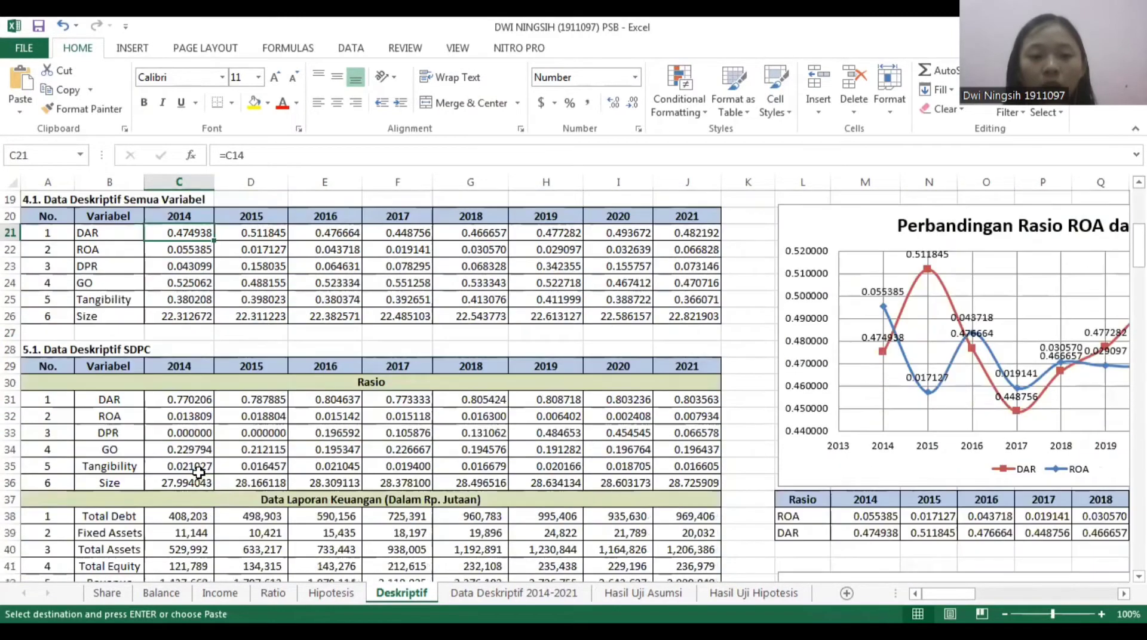
left_click(156, 381)
left_click(203, 400)
scroll(205, 407, "down", 1)
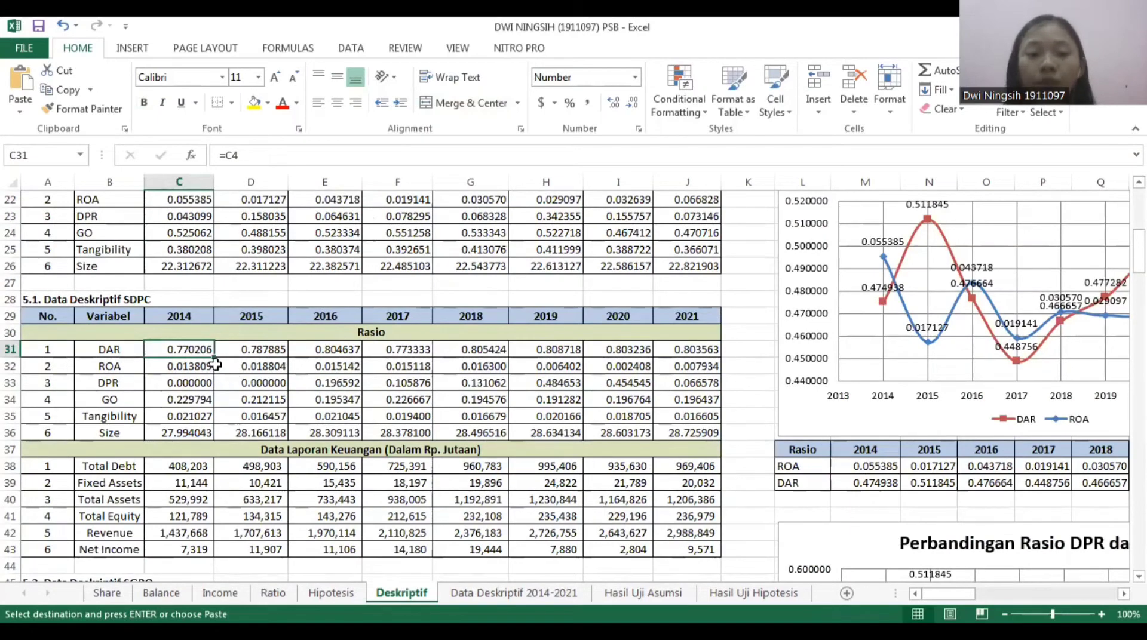
scroll(221, 368, "up", 3)
scroll(222, 369, "up", 3)
scroll(225, 266, "up", 1)
left_click(213, 266)
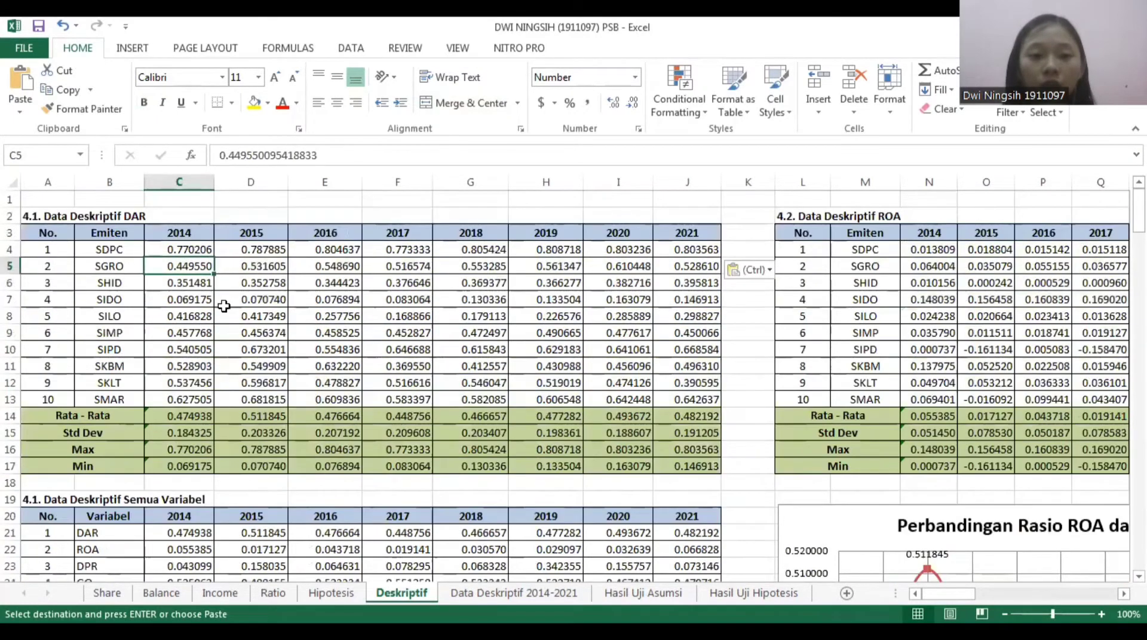
Examine SDPC's Data Laporan Keuangan block and the formula behind its 2014 Total Debt.
scroll(233, 358, "down", 2)
scroll(239, 383, "down", 7)
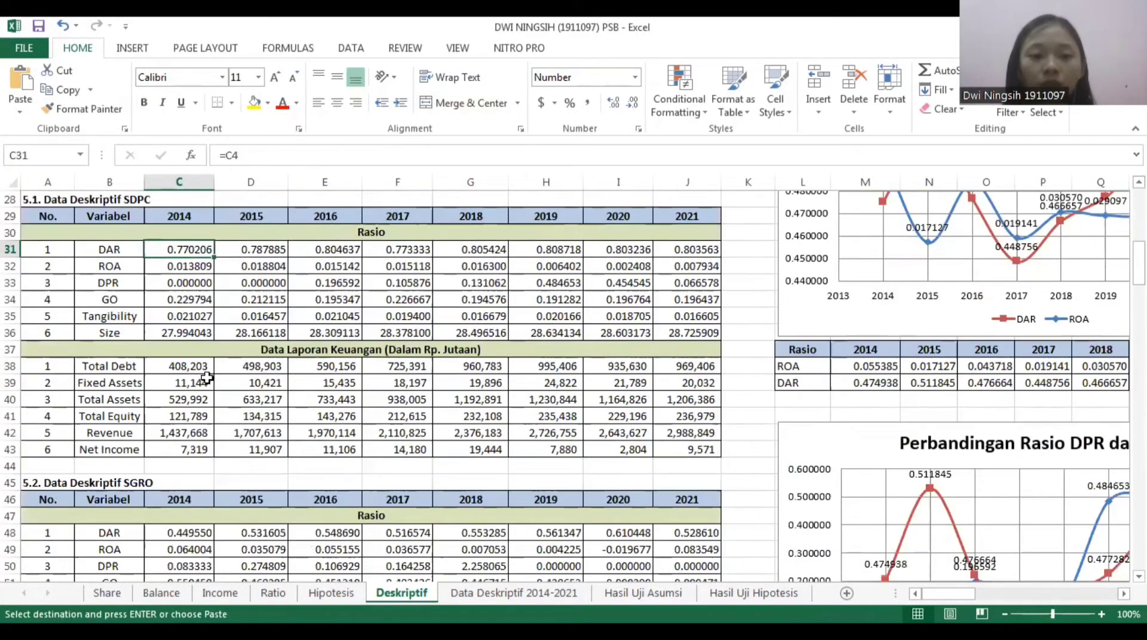
left_click(208, 382)
left_click_drag(156, 371, 694, 452)
left_click(180, 366)
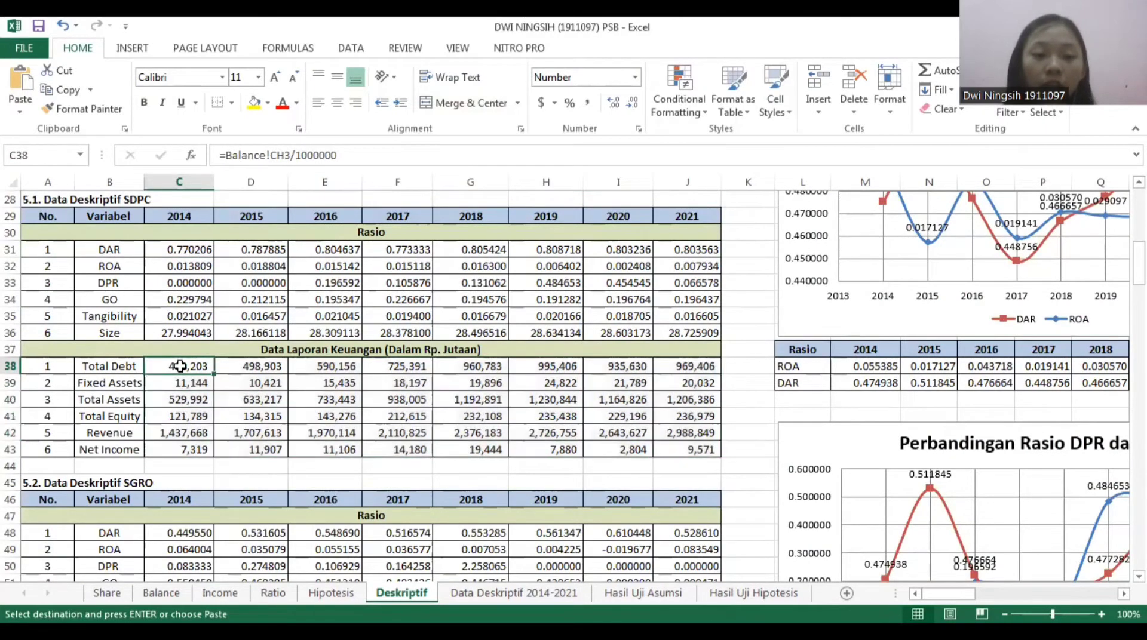
Check the Balance and Income sheets as sources of SDPC's financial data, including the 2014 Revenue formula.
left_click(156, 594)
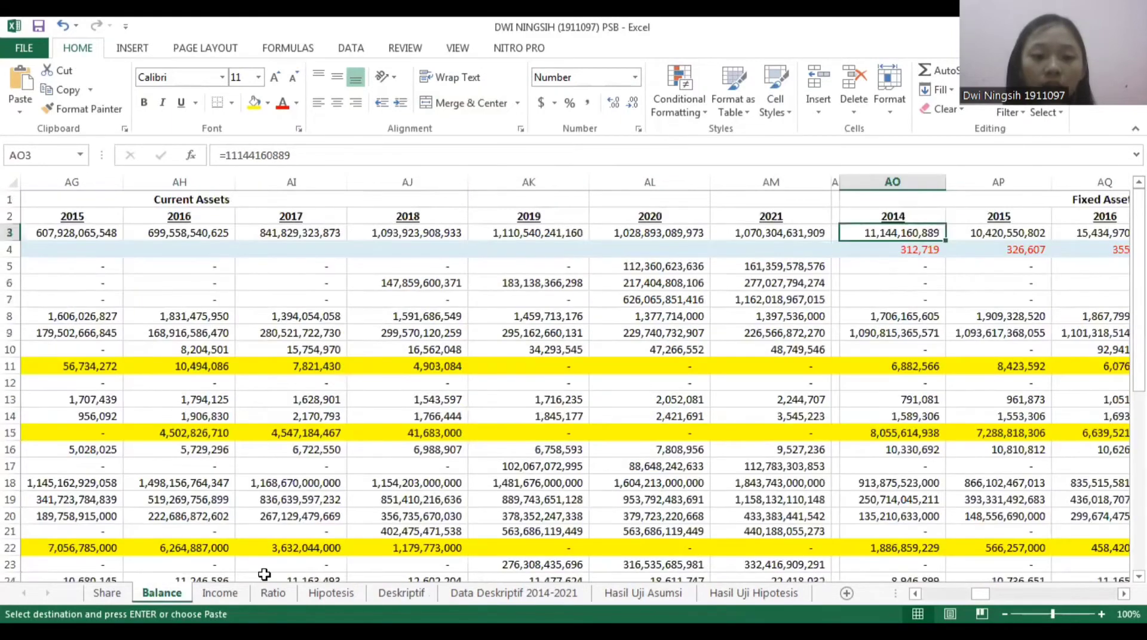
left_click(387, 595)
key("Down")
key("Down")
key("Down")
key("F2")
left_click(219, 593)
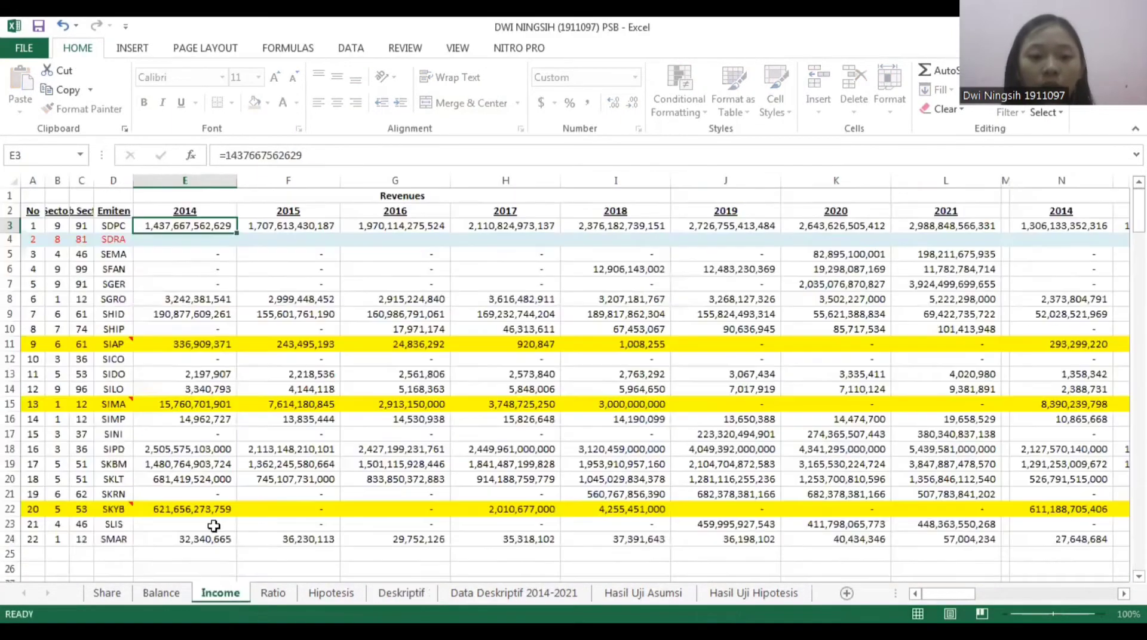
left_click(402, 593)
Review the per-company descriptive tables on the Deskriptif sheet, from SDPC down through SKLT and the last company.
scroll(155, 432, "down", 3)
scroll(126, 398, "up", 5)
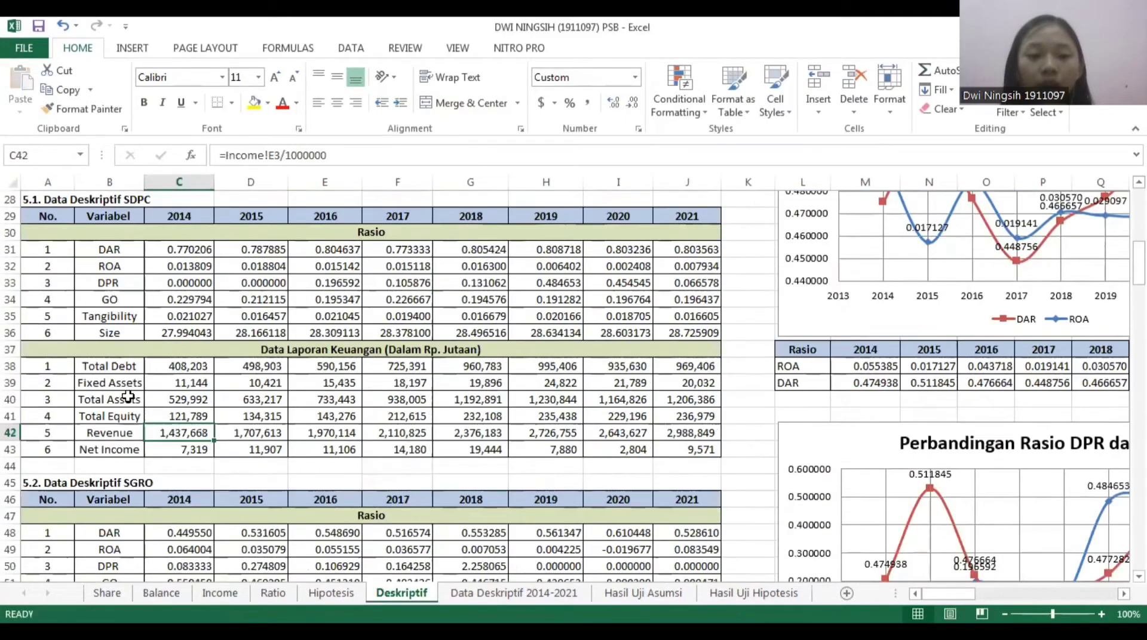
left_click(120, 316)
scroll(125, 355, "down", 1)
scroll(160, 398, "down", 9)
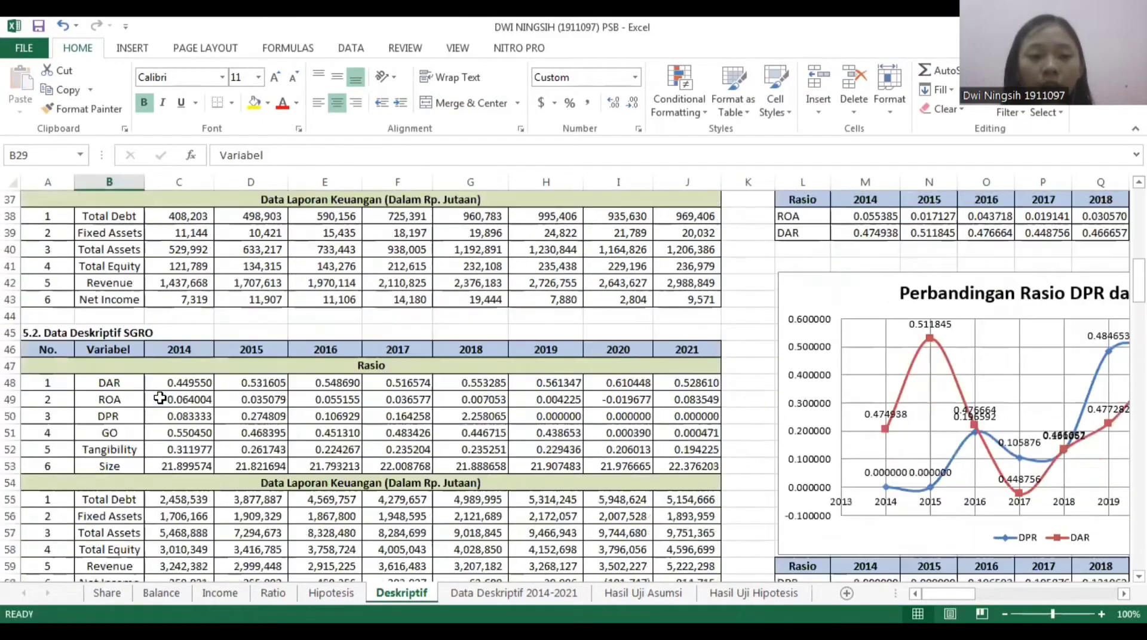
scroll(159, 397, "down", 20)
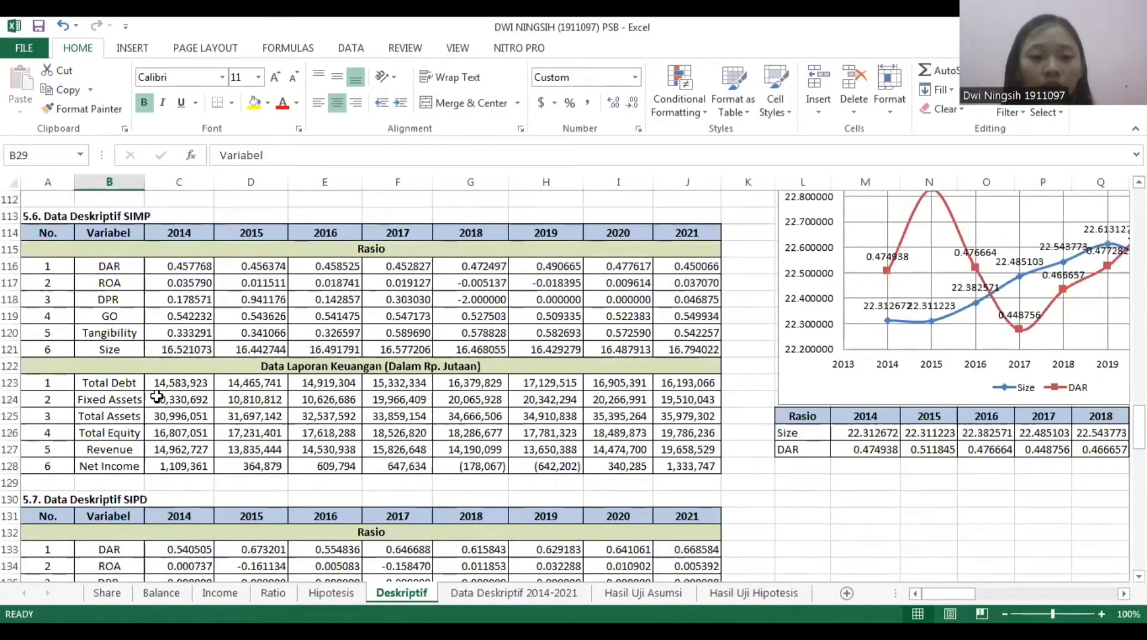
scroll(156, 397, "down", 13)
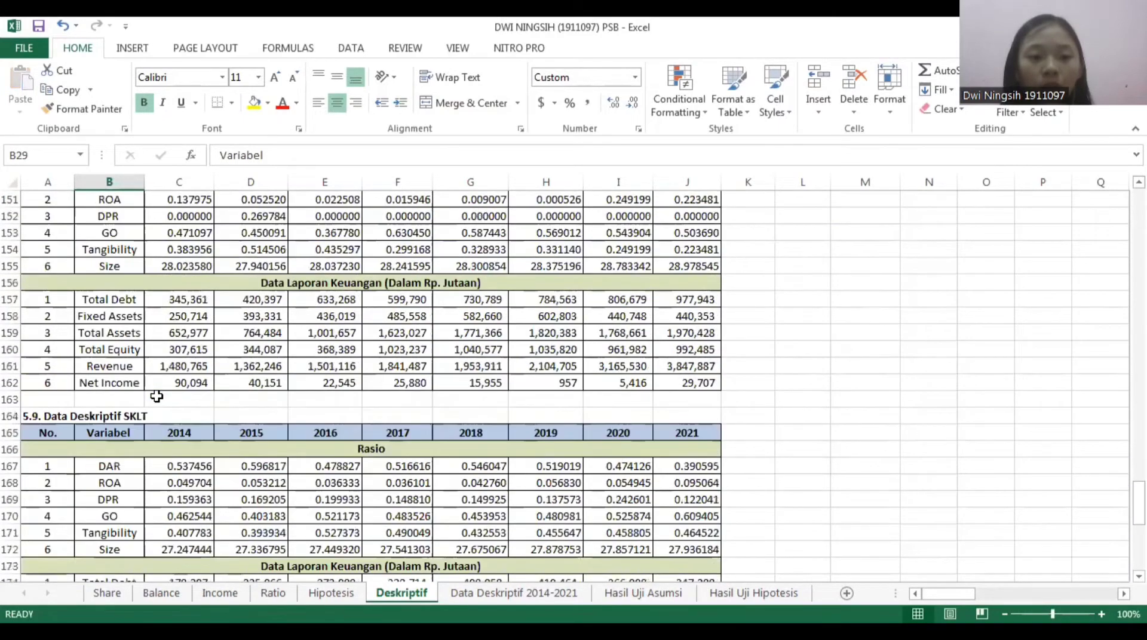
left_click(90, 366)
left_click_drag(108, 317, 626, 549)
left_click(569, 483)
scroll(590, 491, "up", 5)
scroll(590, 491, "up", 20)
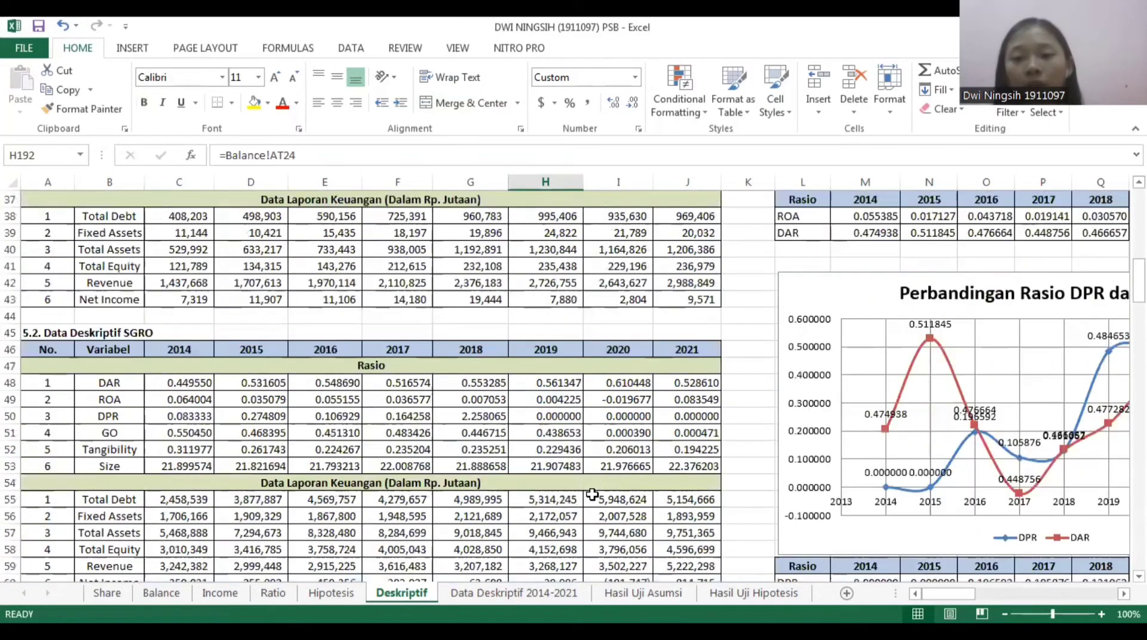
scroll(592, 495, "up", 12)
Examine the ROA and DAR comparison chart, its source table and both data series.
left_click_drag(823, 460, 1030, 460)
scroll(973, 451, "down", 3)
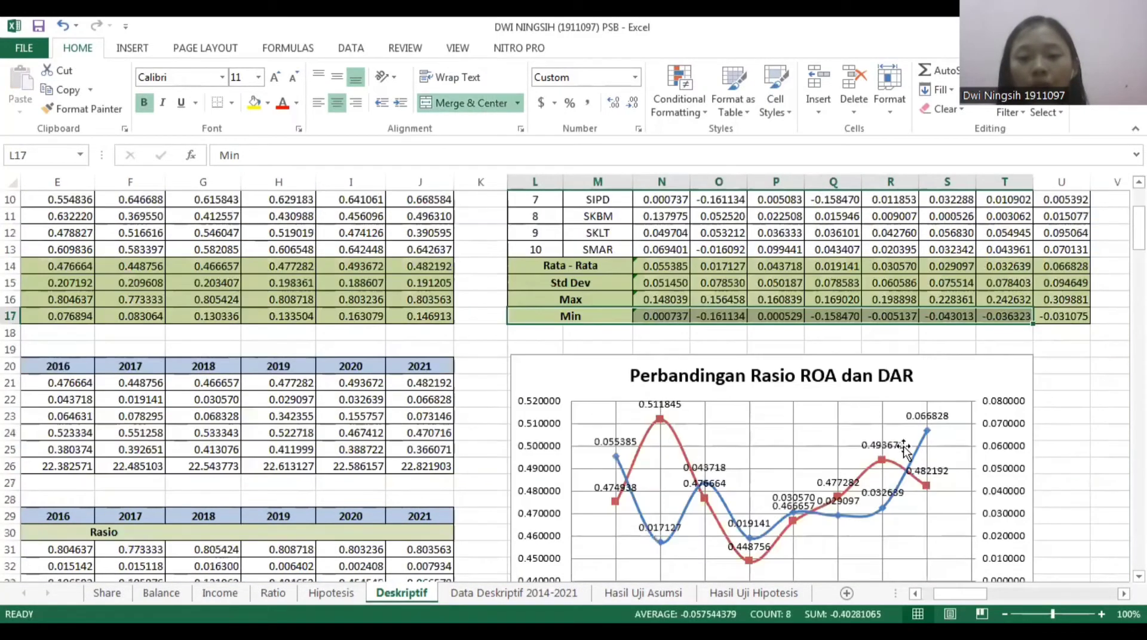
scroll(1082, 430, "down", 1)
left_click_drag(1082, 430, 1042, 430)
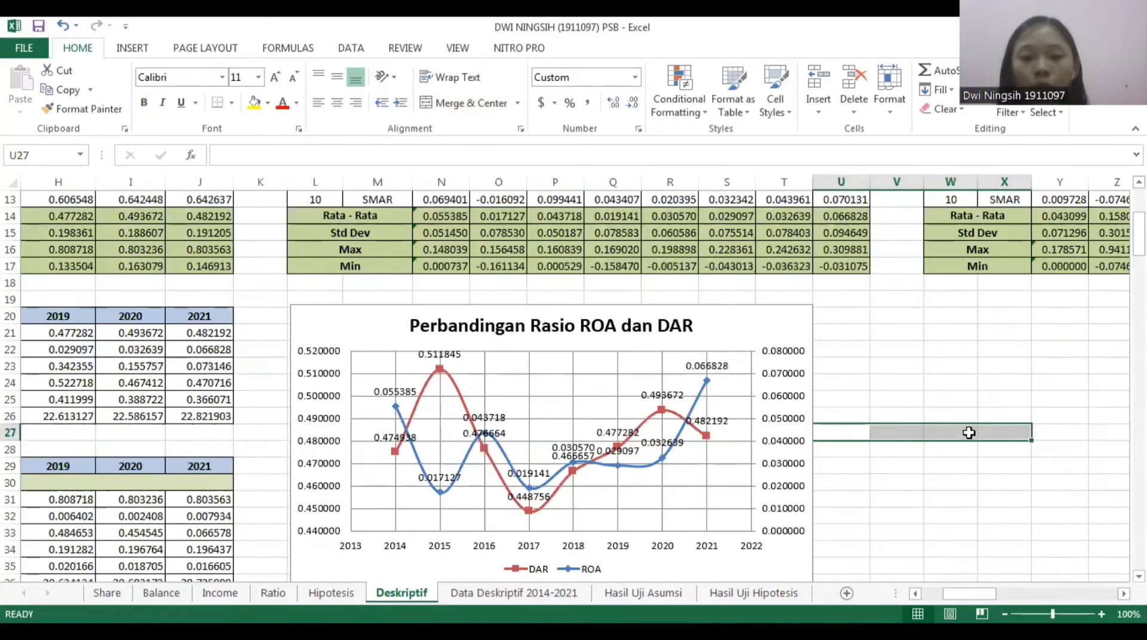
scroll(576, 362, "down", 1)
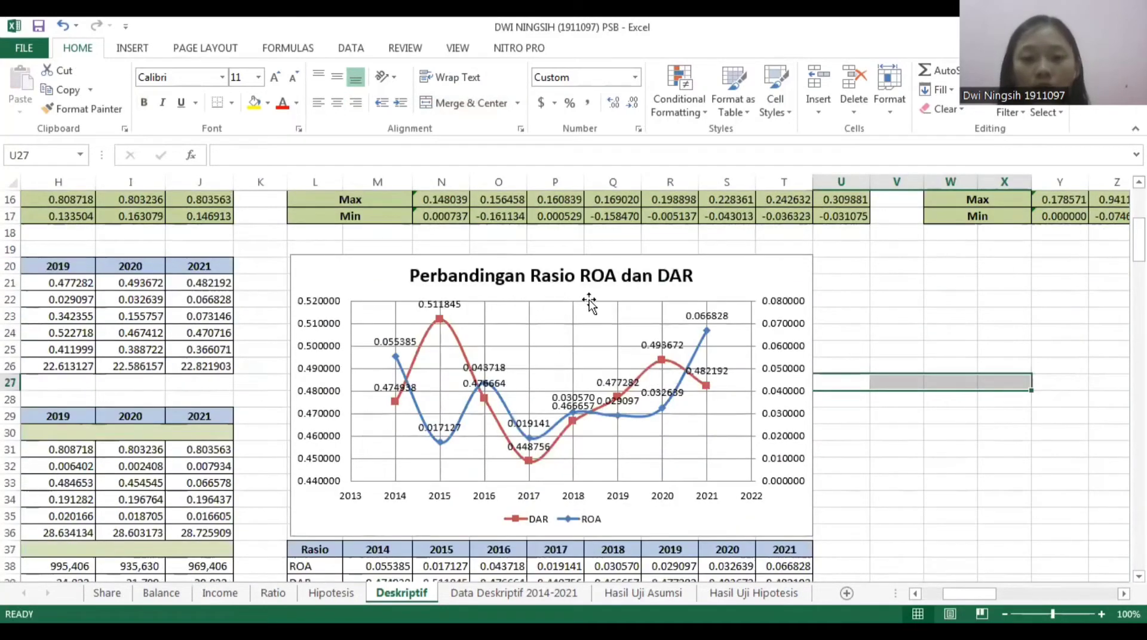
scroll(621, 343, "down", 2)
left_click(378, 482)
scroll(461, 365, "up", 2)
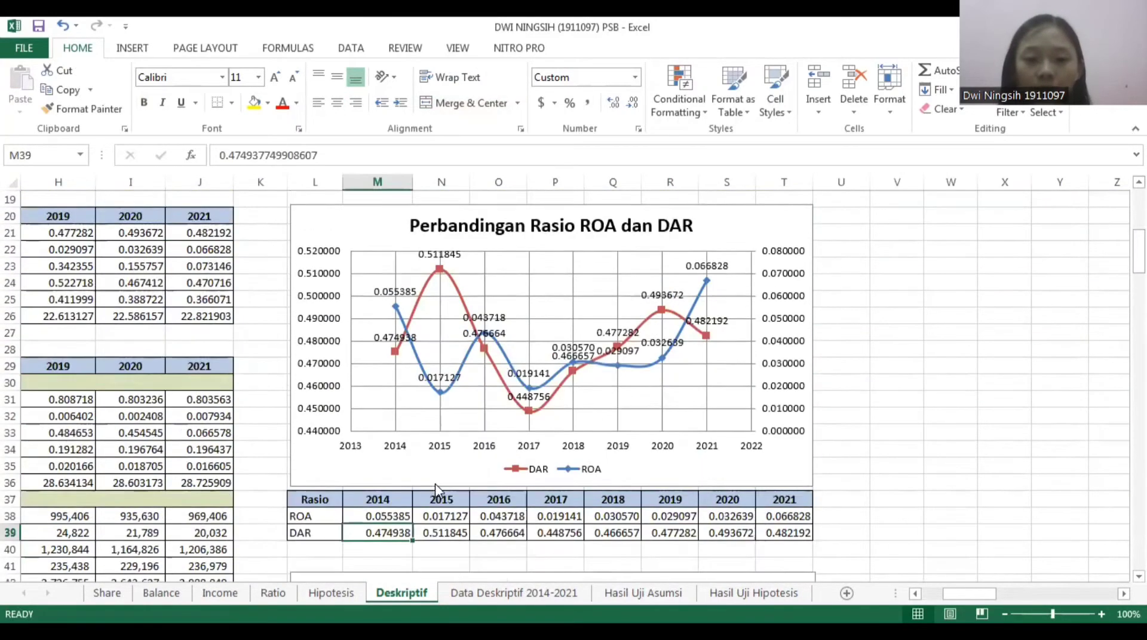
left_click(465, 360)
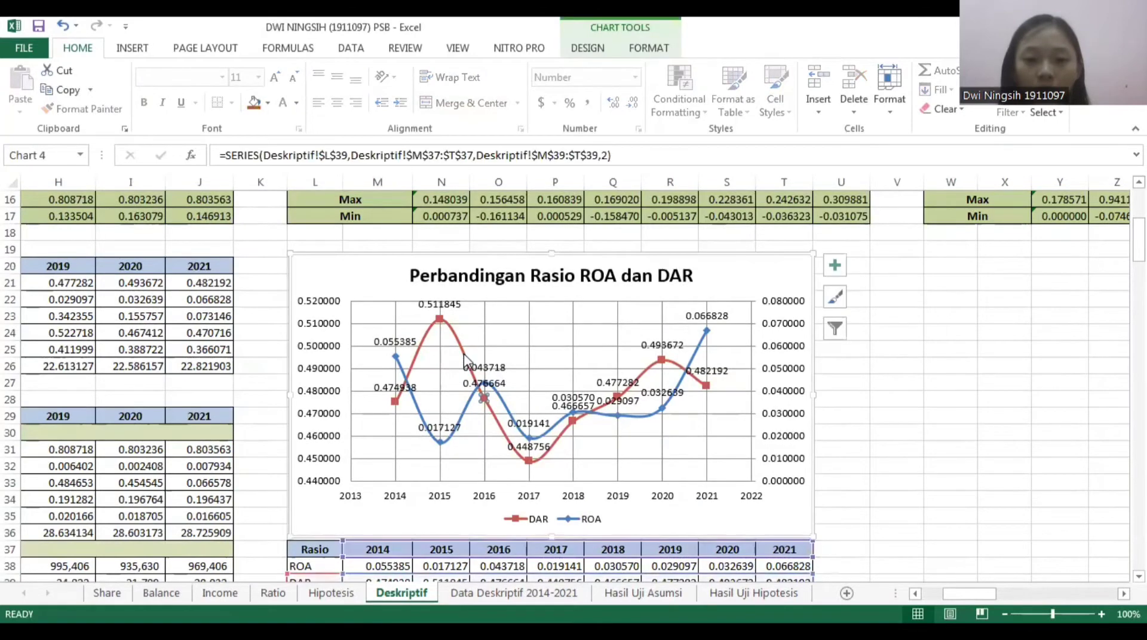
left_click(458, 421)
left_click(464, 414)
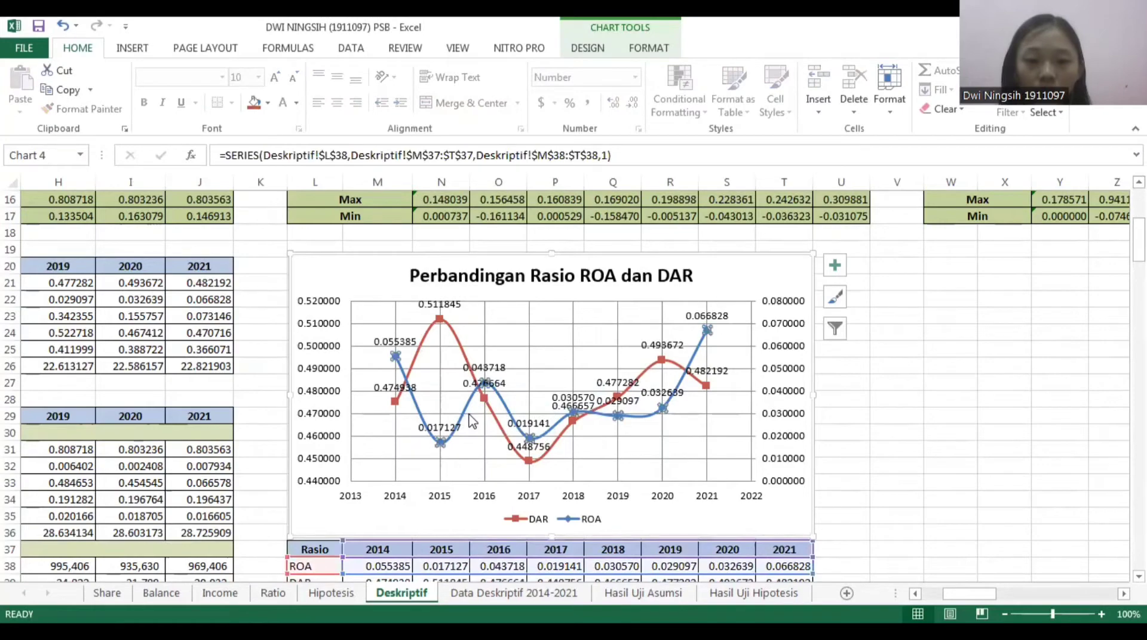
Examine the DPR and DAR comparison chart, including its data labels, DPR series and source table.
scroll(472, 421, "down", 5)
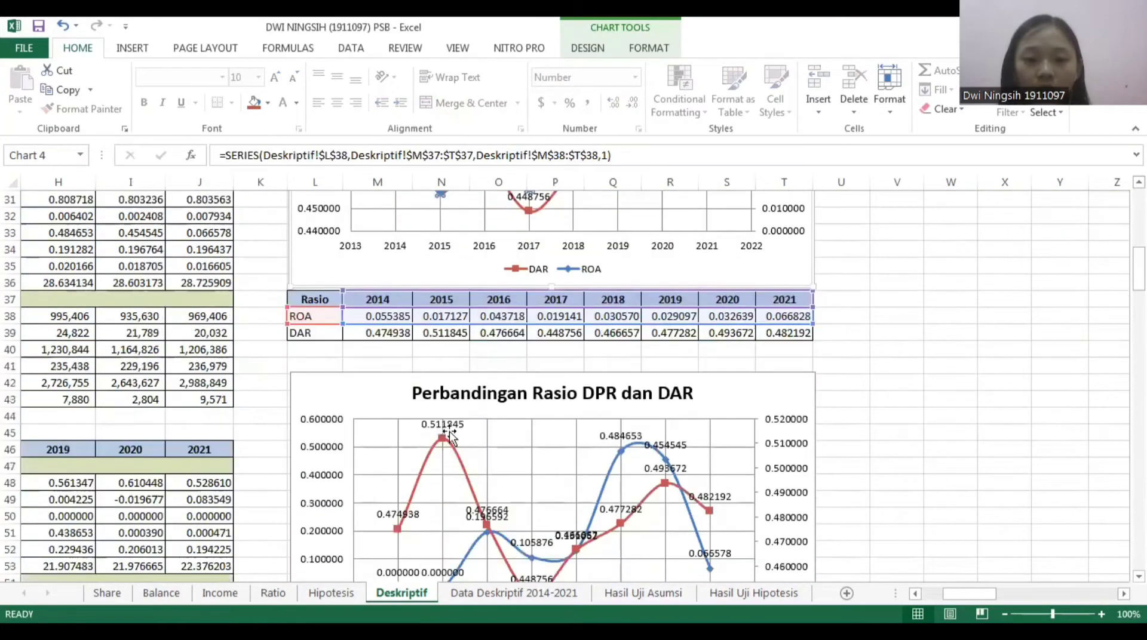
scroll(655, 423, "down", 2)
left_click(478, 402)
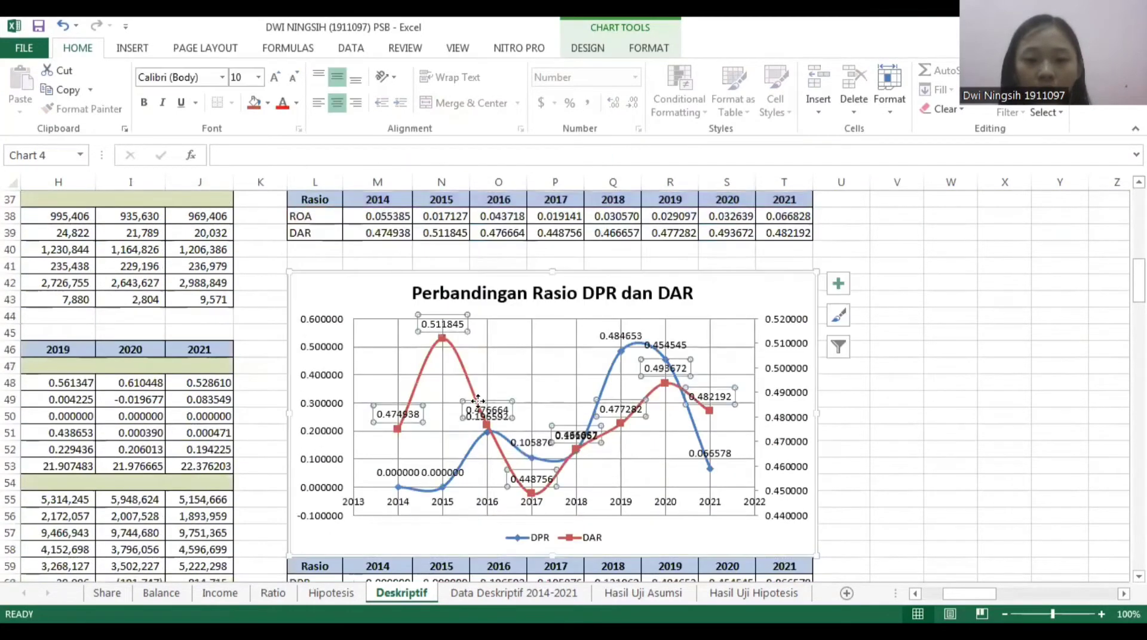
left_click(464, 468)
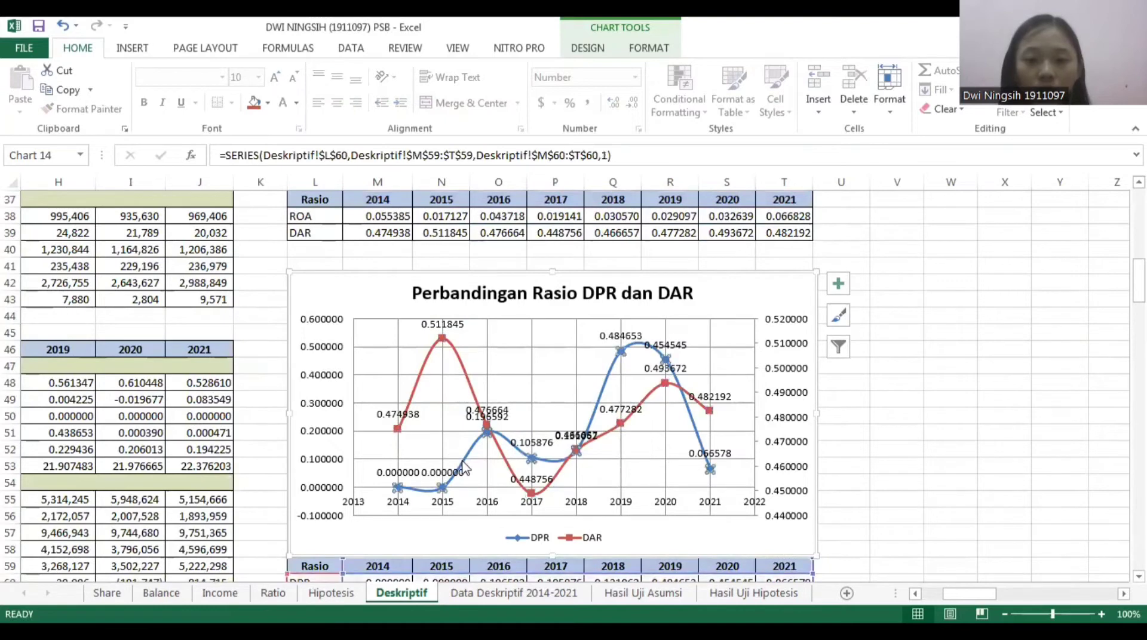
scroll(690, 431, "down", 1)
left_click(891, 391)
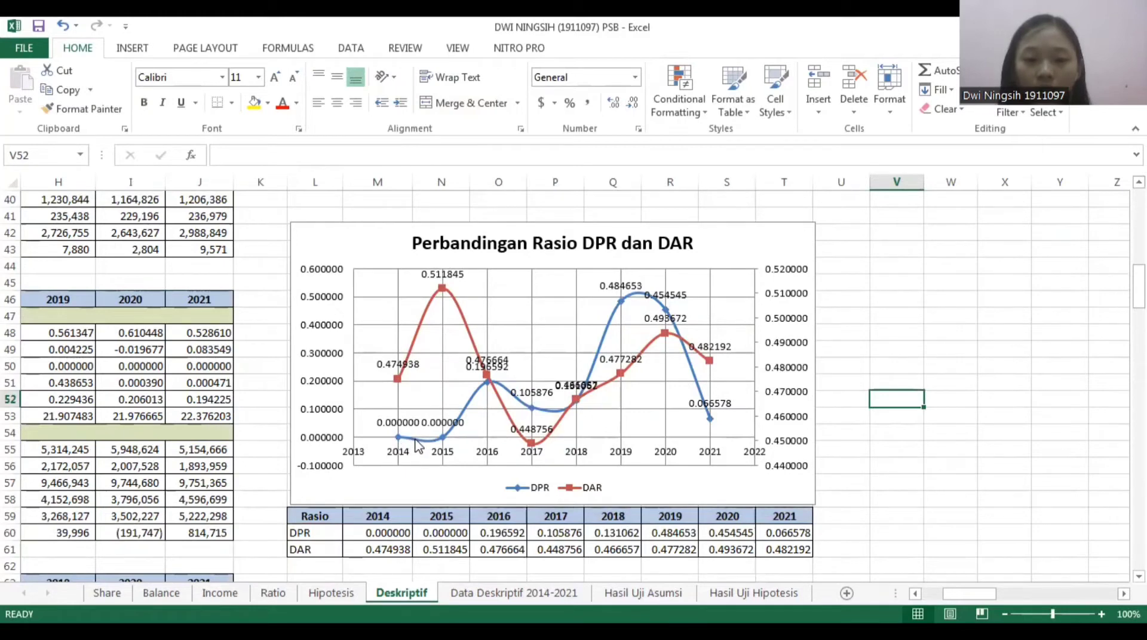
left_click(577, 399)
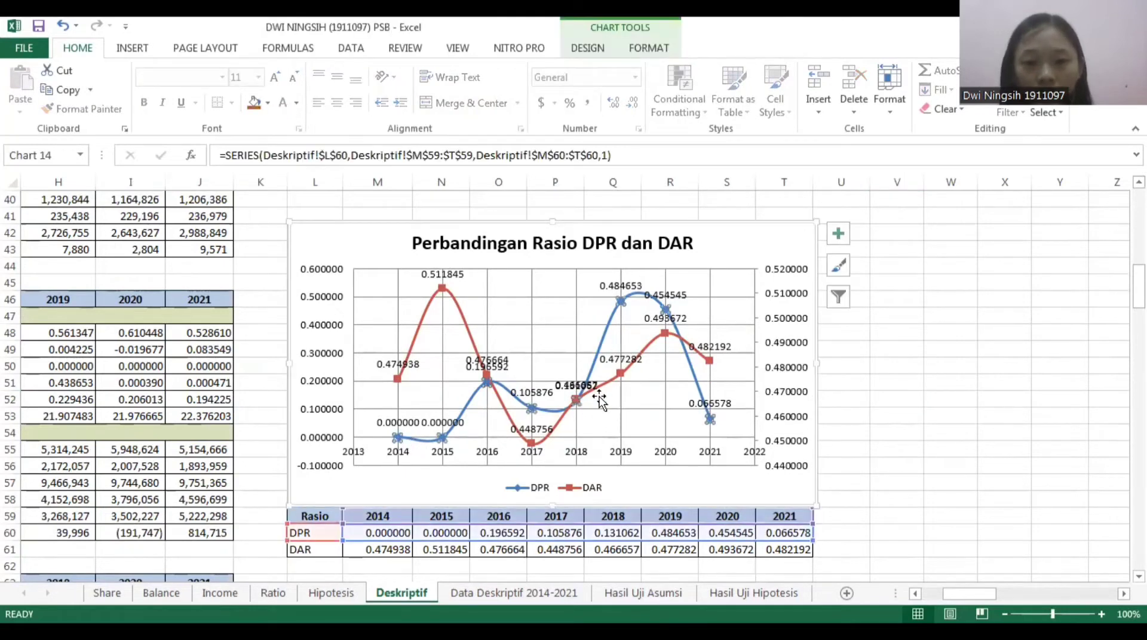
Examine the DAR data labels and compare the DAR series with the DPR series in the DPR and DAR chart.
left_click(513, 425)
left_click(512, 426)
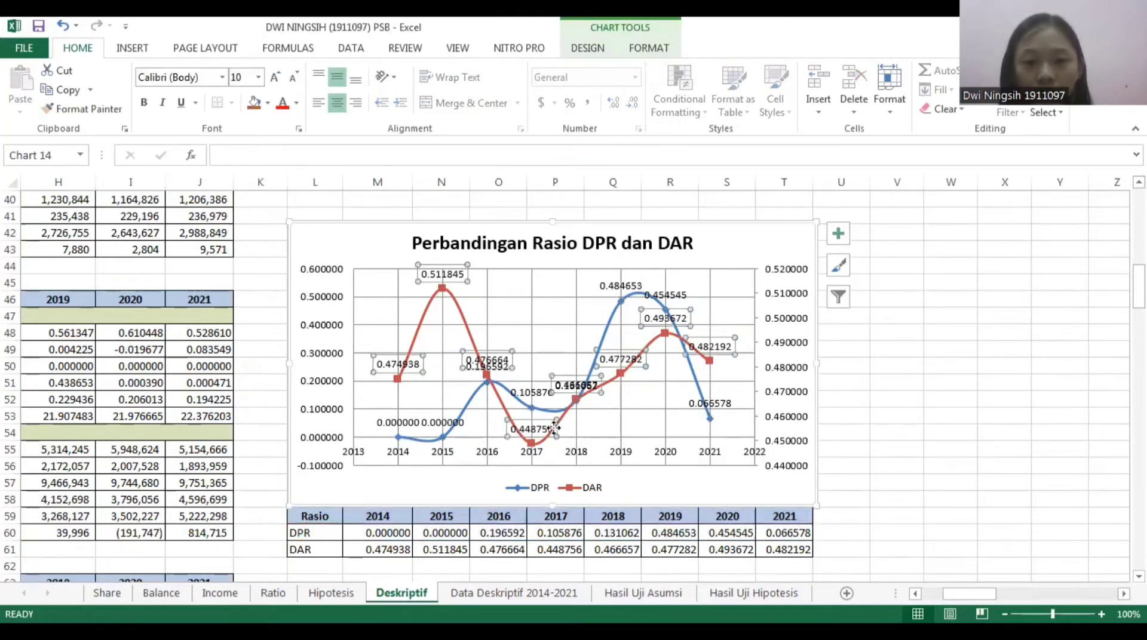
left_click(707, 361)
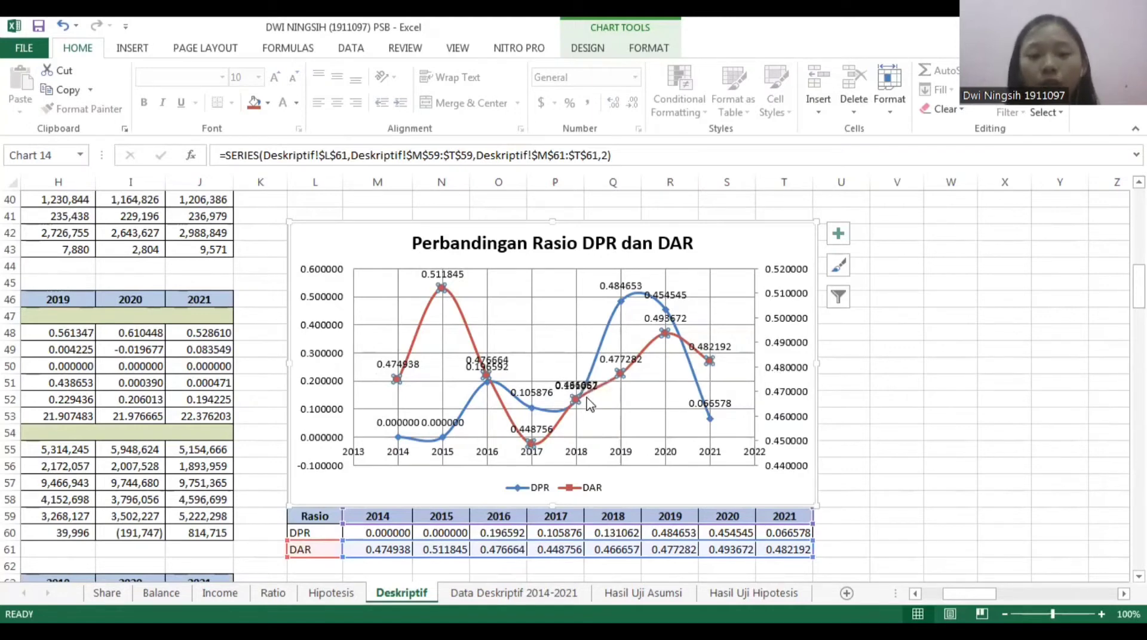
left_click(604, 345)
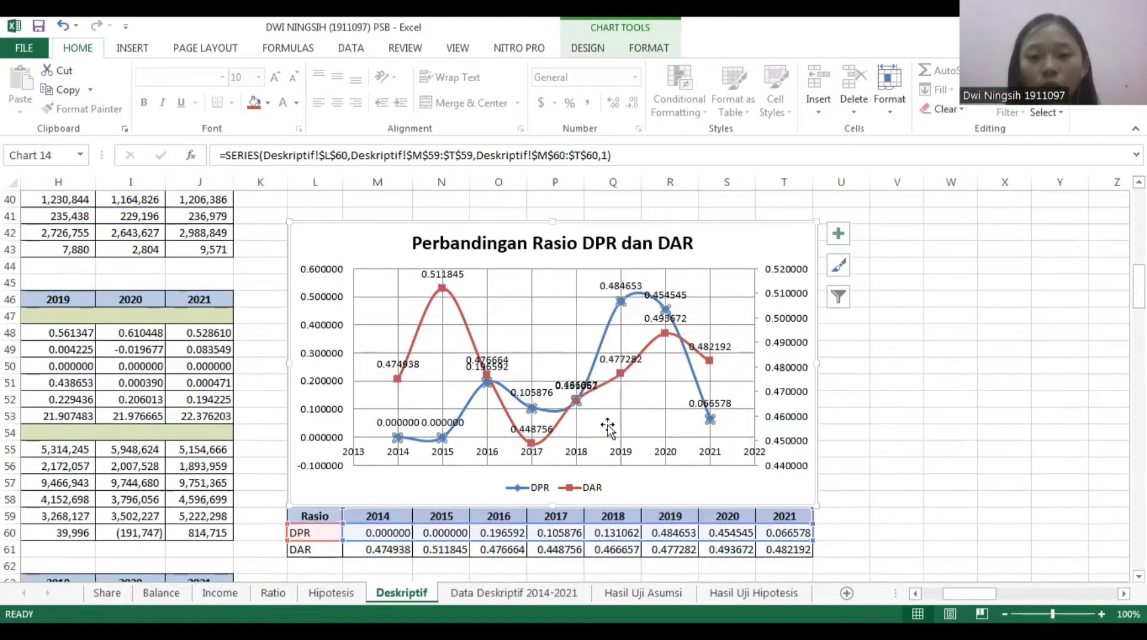
Review the remaining DAR comparison charts for GO, Tangibility and Size, along with their source tables.
scroll(628, 472, "down", 7)
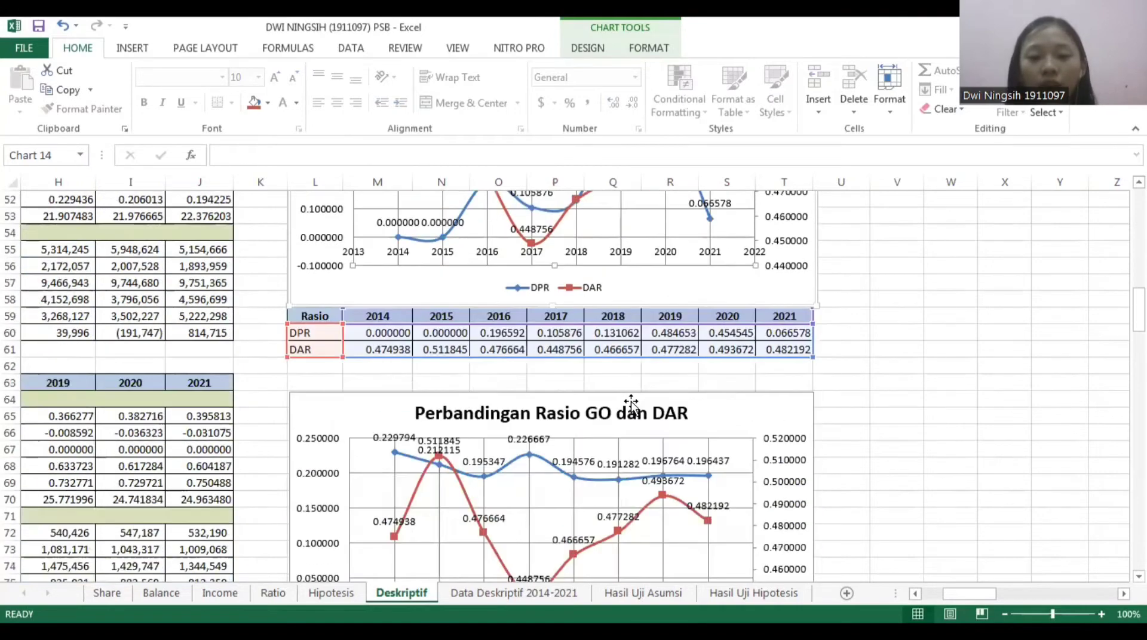
left_click(602, 345)
scroll(875, 354, "down", 7)
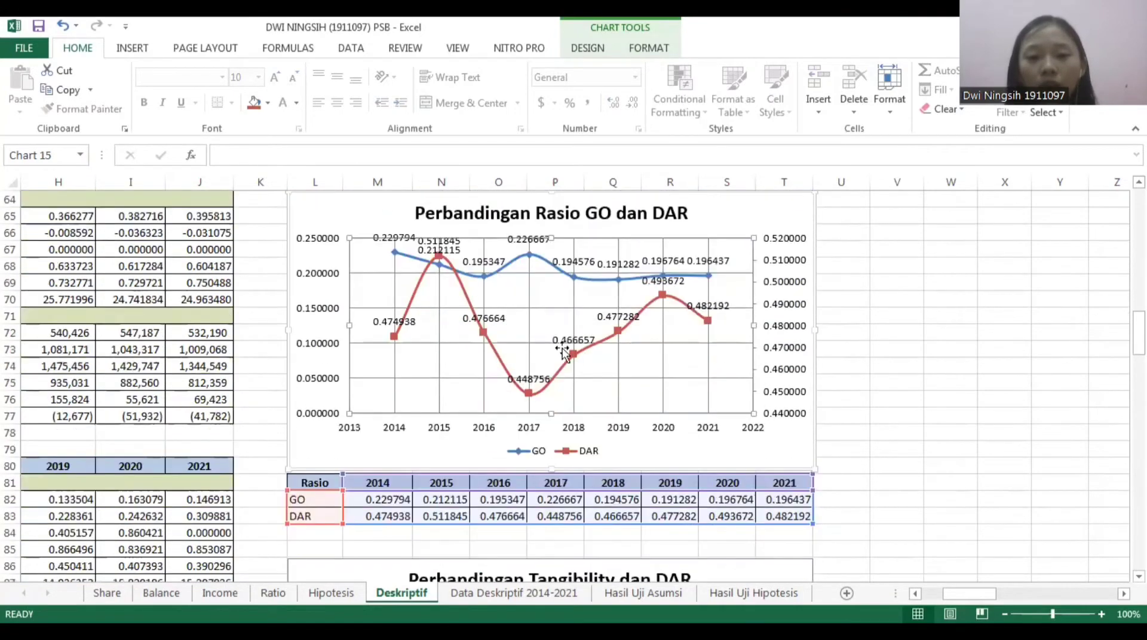
left_click(619, 387)
scroll(621, 394, "down", 8)
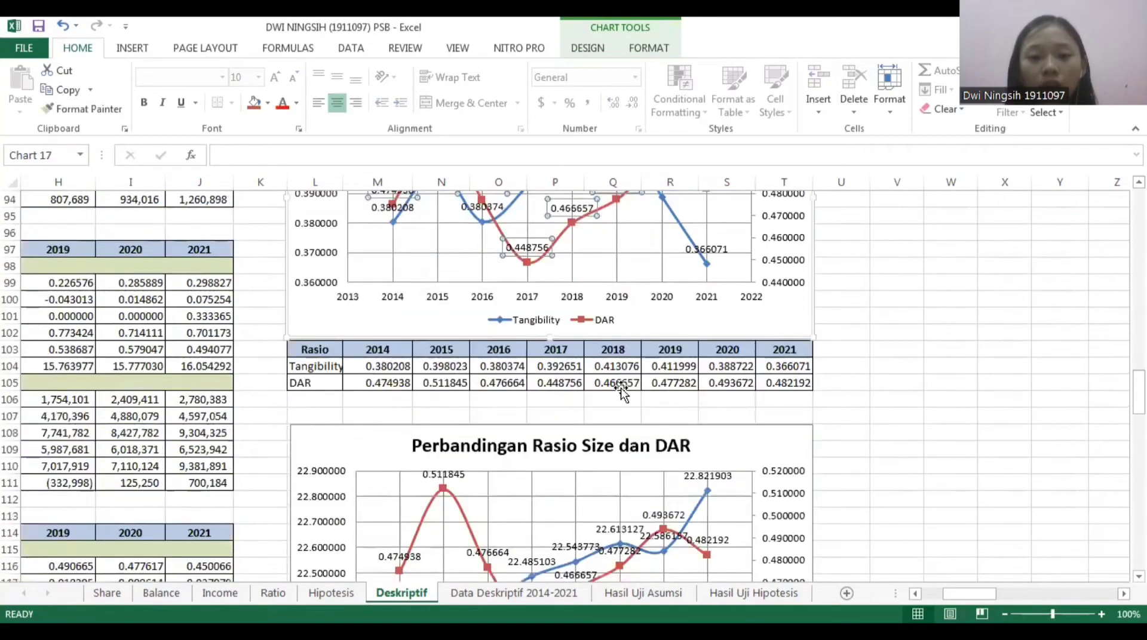
left_click(632, 418)
scroll(632, 418, "down", 3)
left_click(629, 416)
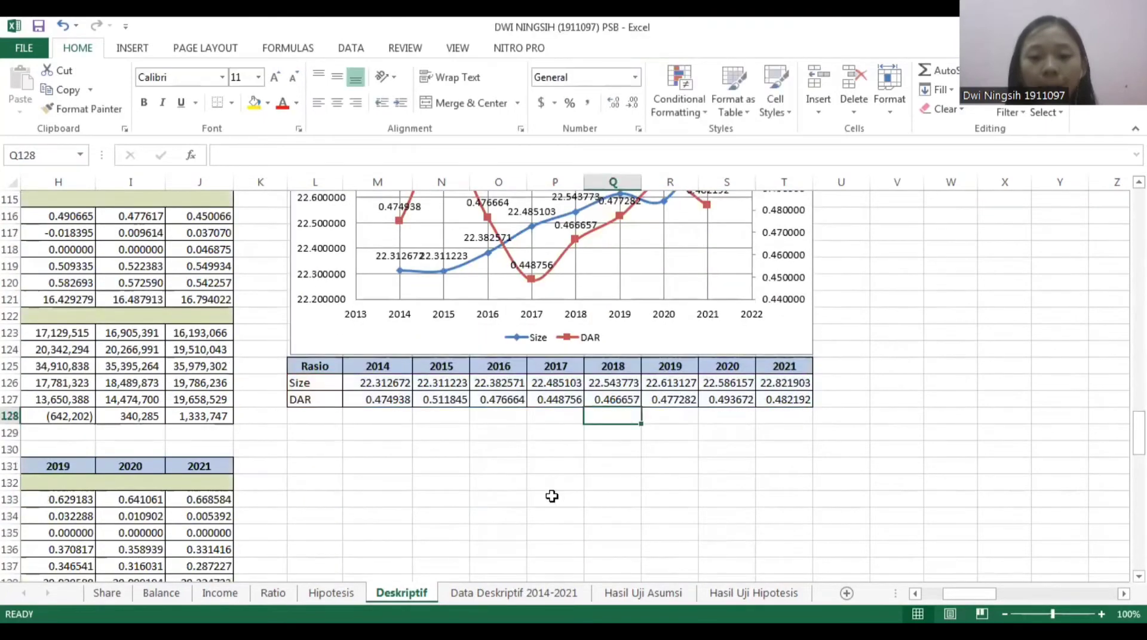
left_click(552, 498)
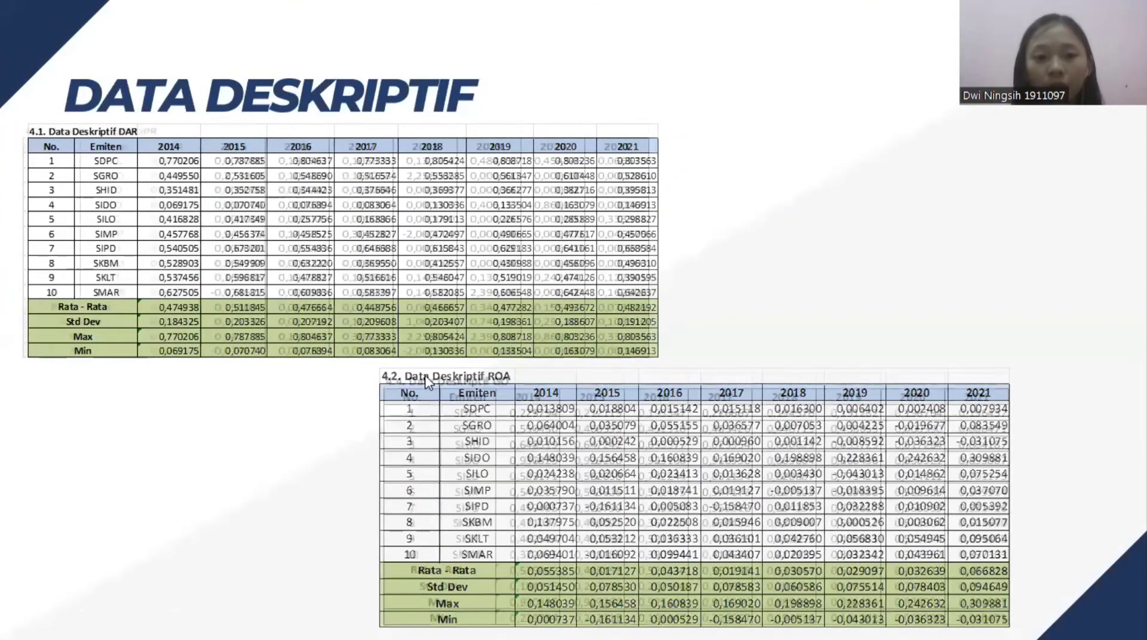
key("Right")
key("Right")
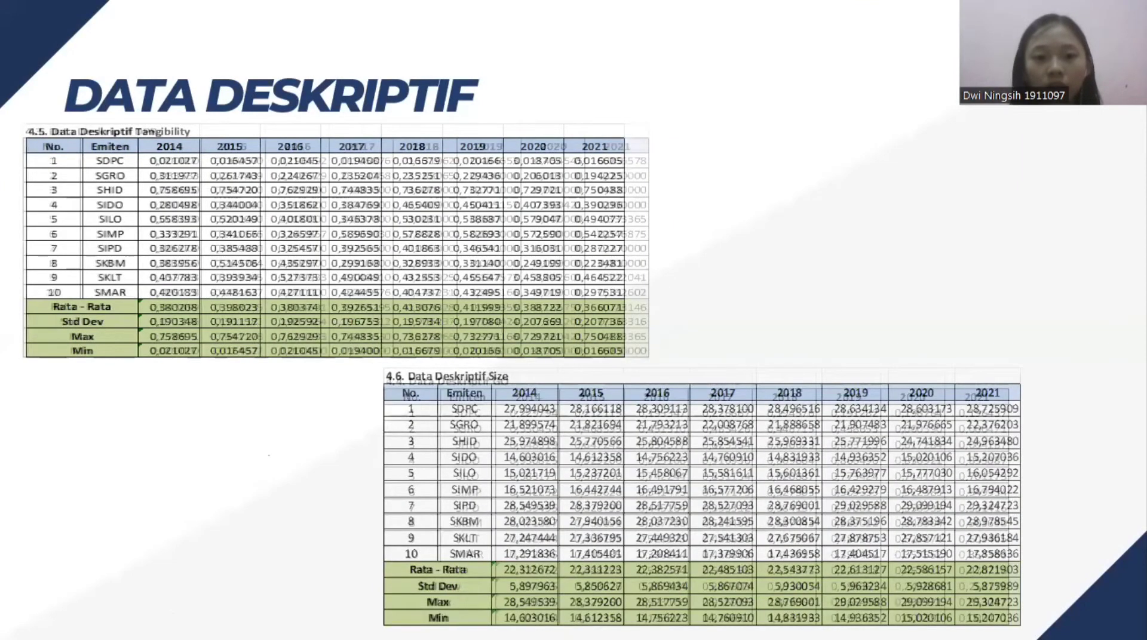
key("Right")
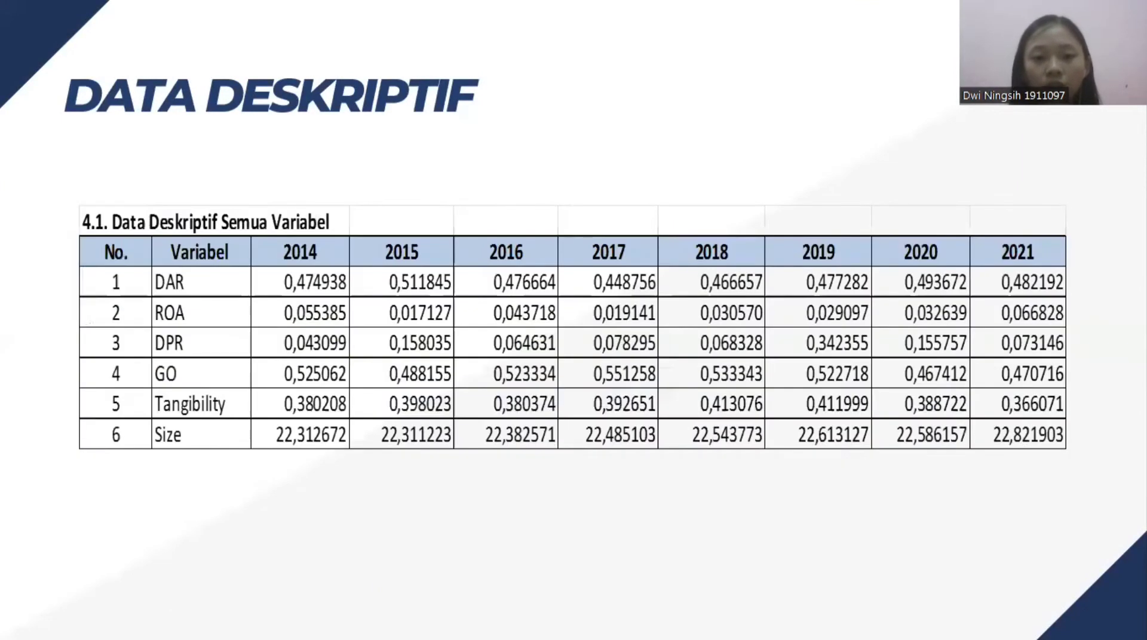
key("Right")
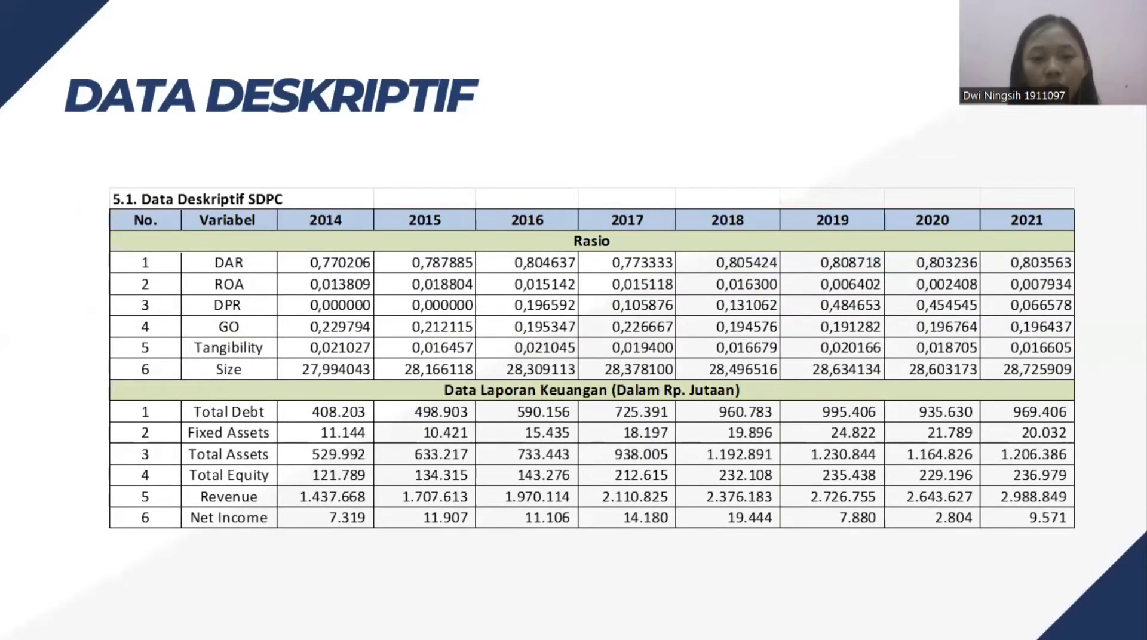
key("Right")
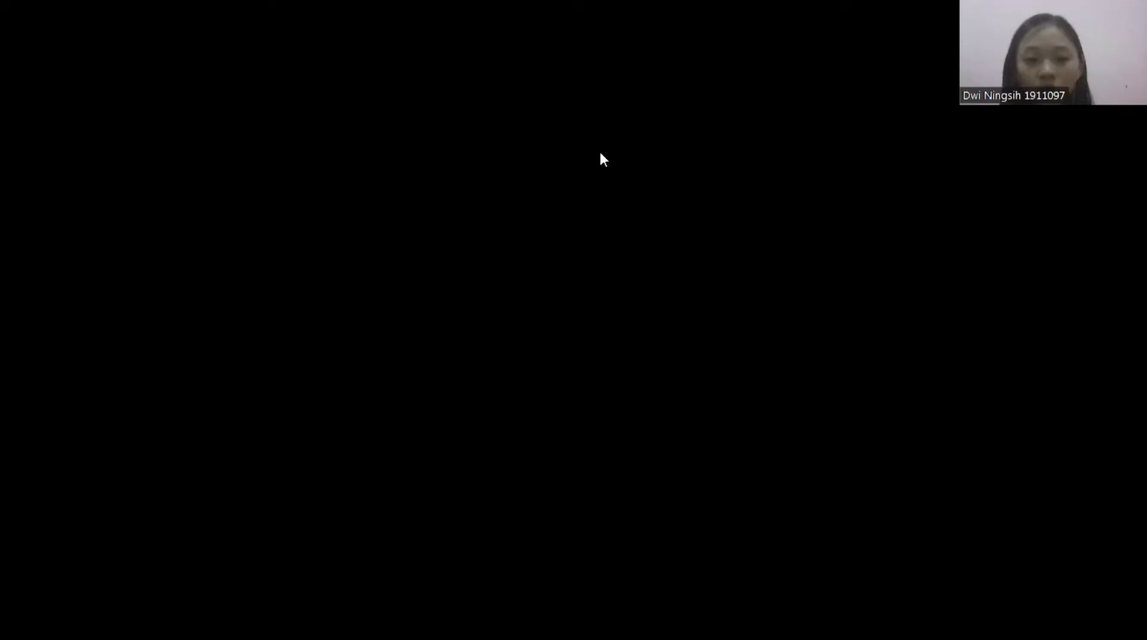
Open the Data Deskriptif 2014-2021 sheet and examine how the DAR and ROA columns stack each company's yearly ratios.
left_click(508, 595)
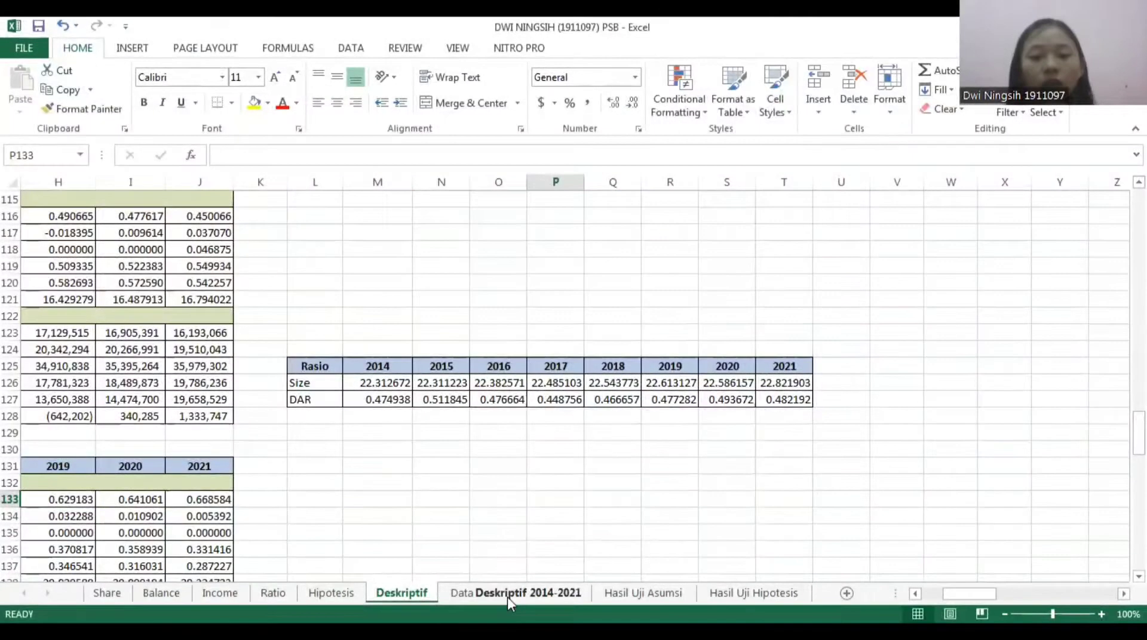
left_click(379, 333)
left_click(328, 254)
left_click(188, 252)
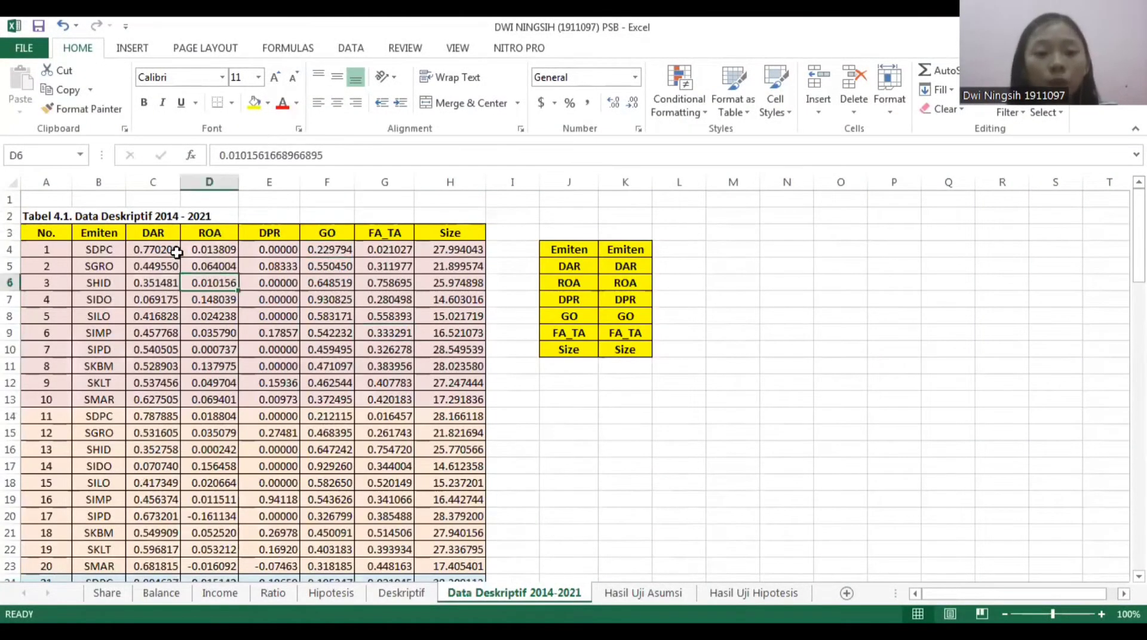
left_click(161, 250)
scroll(180, 299, "down", 3)
scroll(180, 299, "up", 3)
left_click_drag(160, 250, 209, 384)
left_click(161, 246)
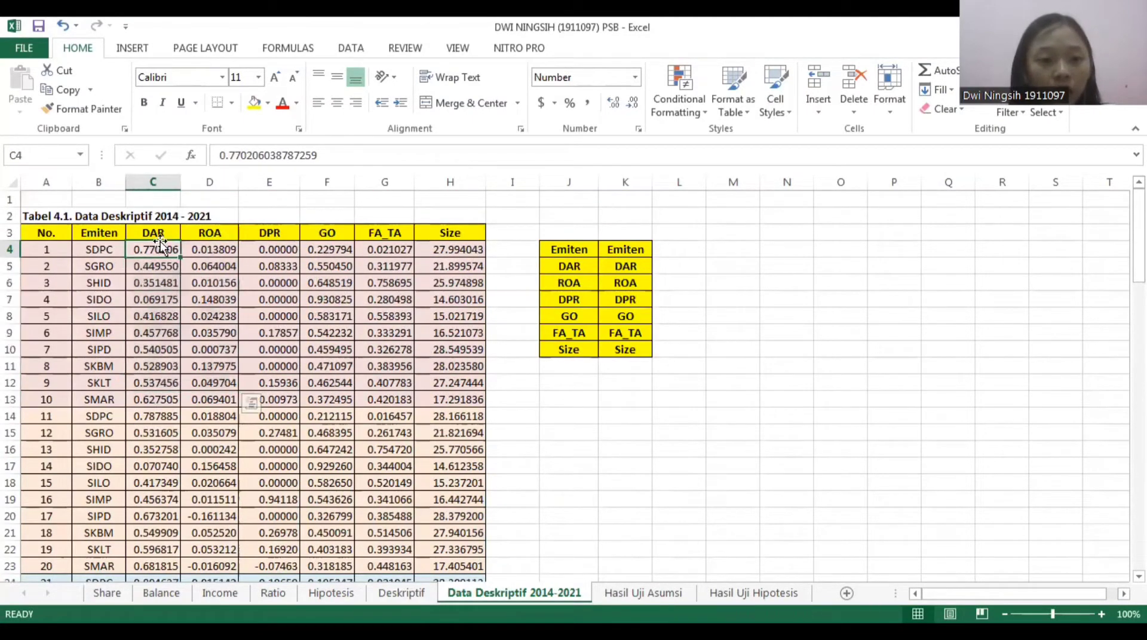
left_click_drag(163, 229, 156, 383)
left_click_drag(218, 235, 222, 385)
left_click(169, 251)
left_click_drag(169, 251, 212, 565)
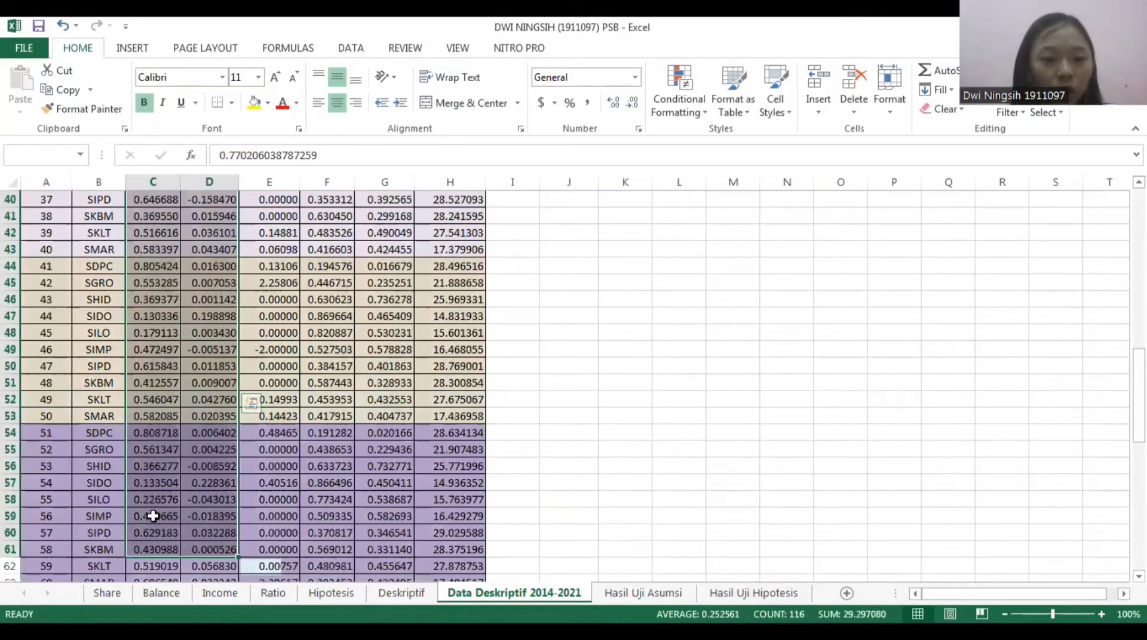
Check the colour note for the years 2014 to 2021 below the table and the DAR values in the 2021 rows.
scroll(149, 442, "down", 12)
left_click(46, 366)
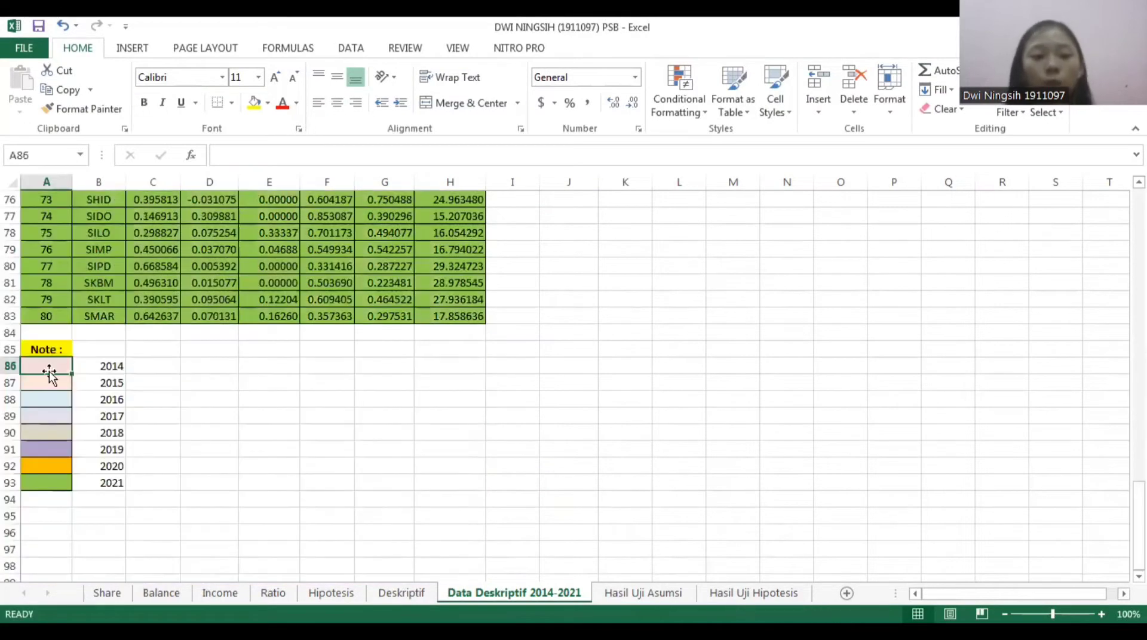
left_click(57, 416)
left_click(62, 485)
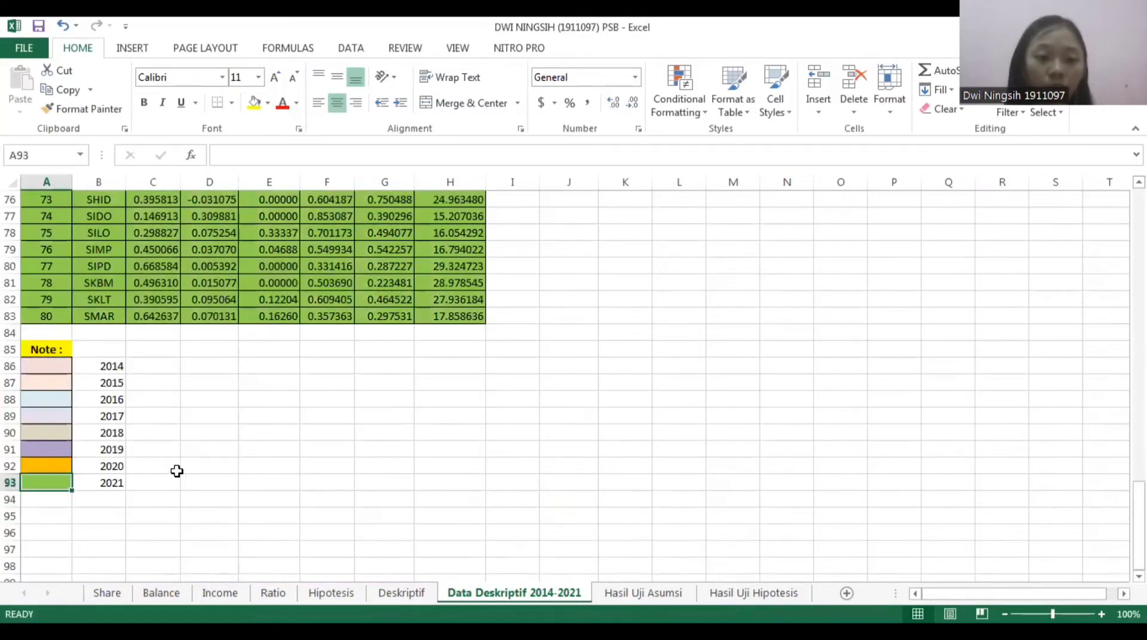
scroll(177, 471, "up", 3)
left_click_drag(143, 311, 146, 466)
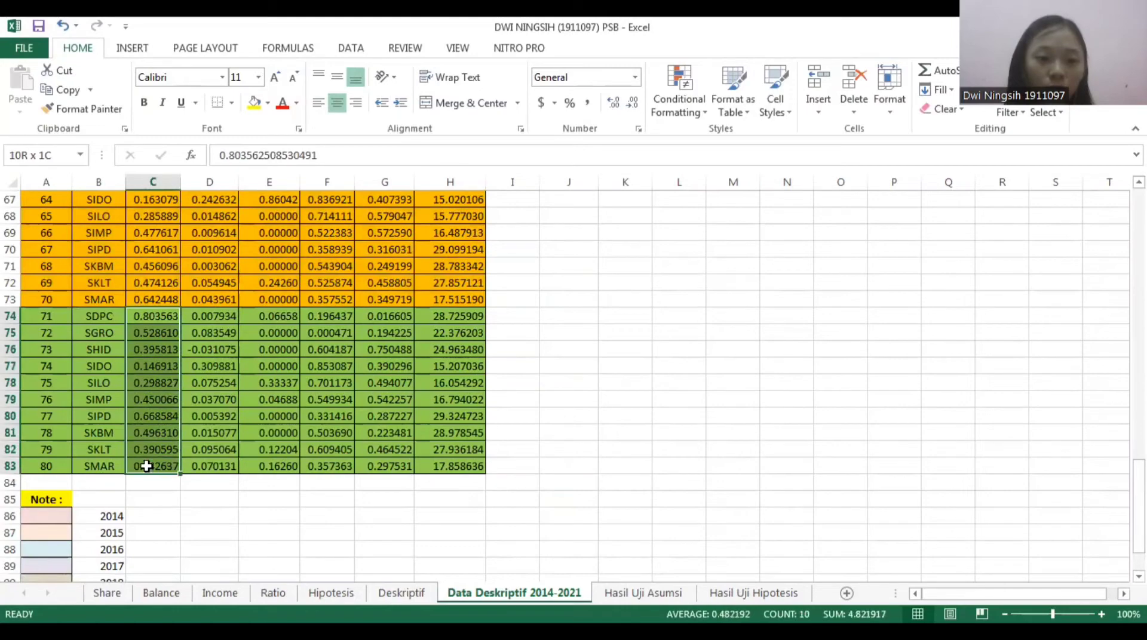
Copy the 2021 DAR values of all ten companies from the Deskriptif sheet and paste them as values from C74 on Data Deskriptif 2014-2021.
left_click(389, 593)
scroll(367, 445, "up", 17)
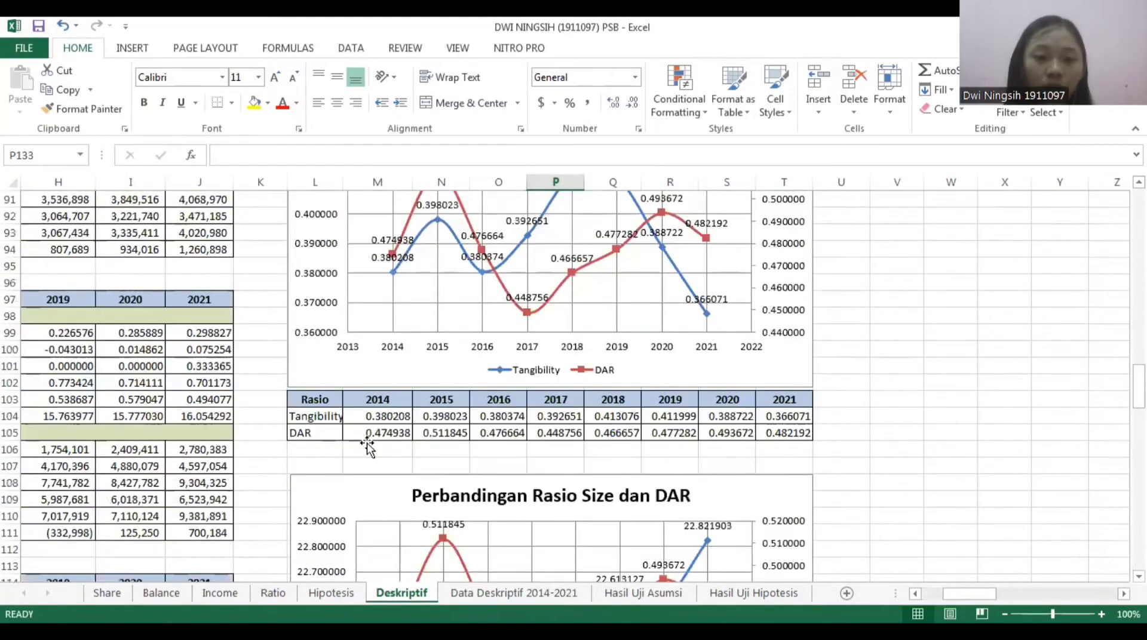
scroll(367, 445, "up", 20)
left_click_drag(445, 299, 6, 199)
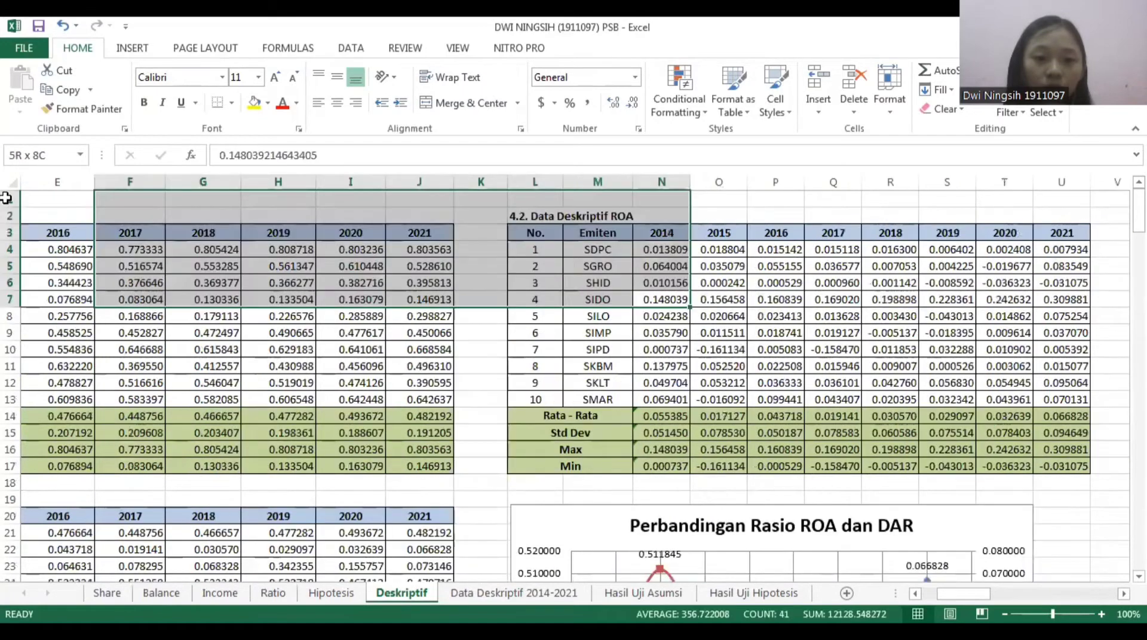
left_click_drag(37, 267, 107, 278)
left_click_drag(334, 365, 315, 336)
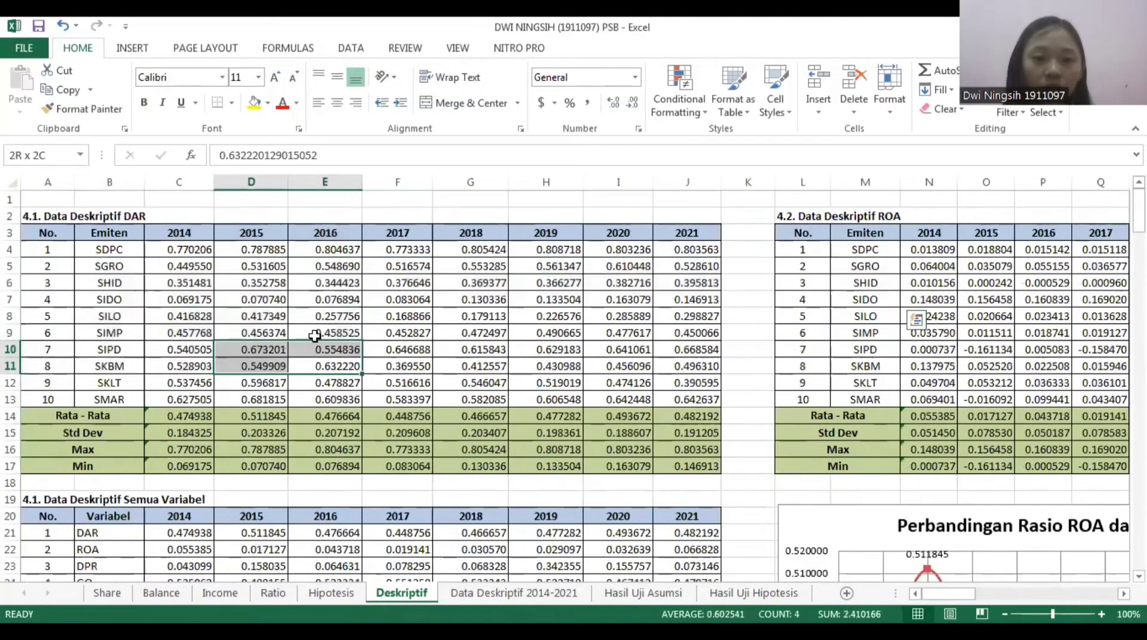
left_click_drag(692, 244, 699, 394)
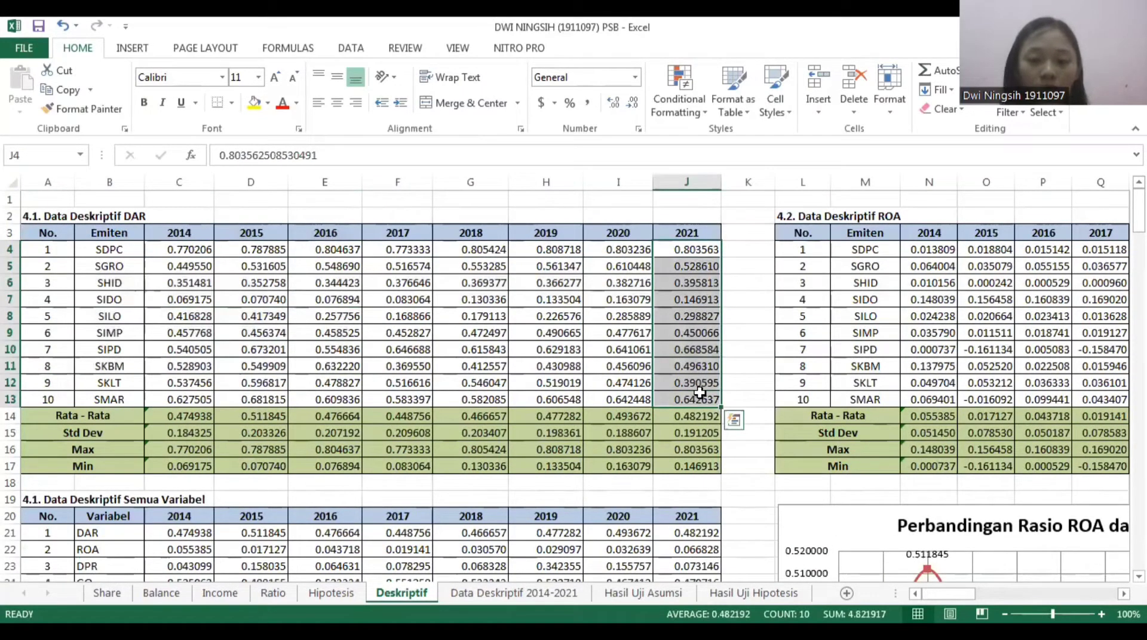
key("ctrl+c")
left_click(507, 593)
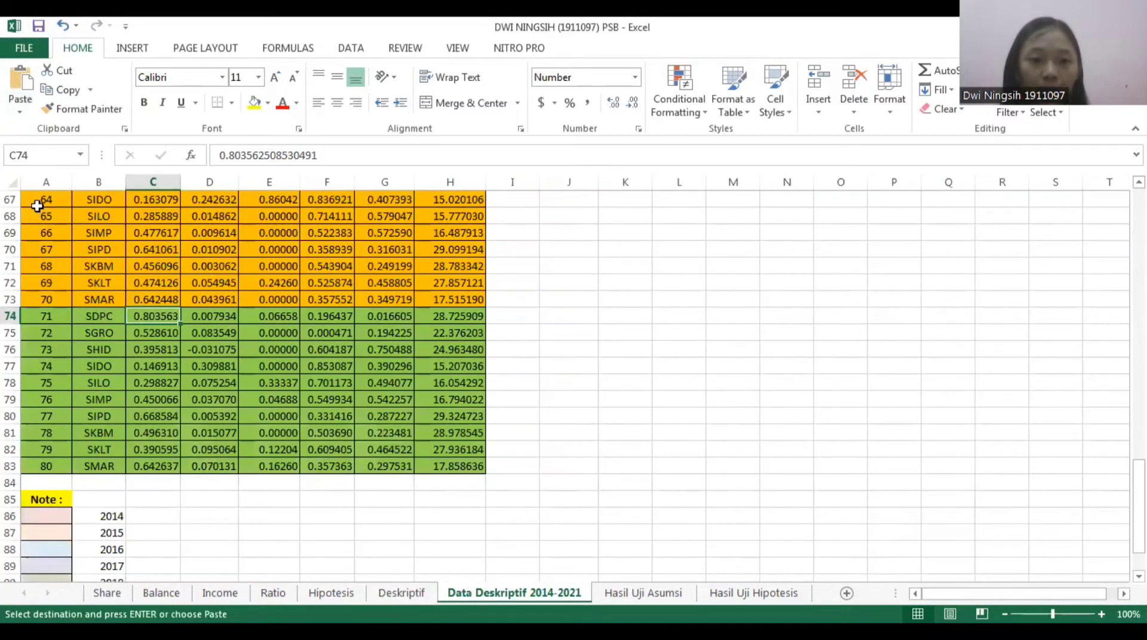
left_click(20, 112)
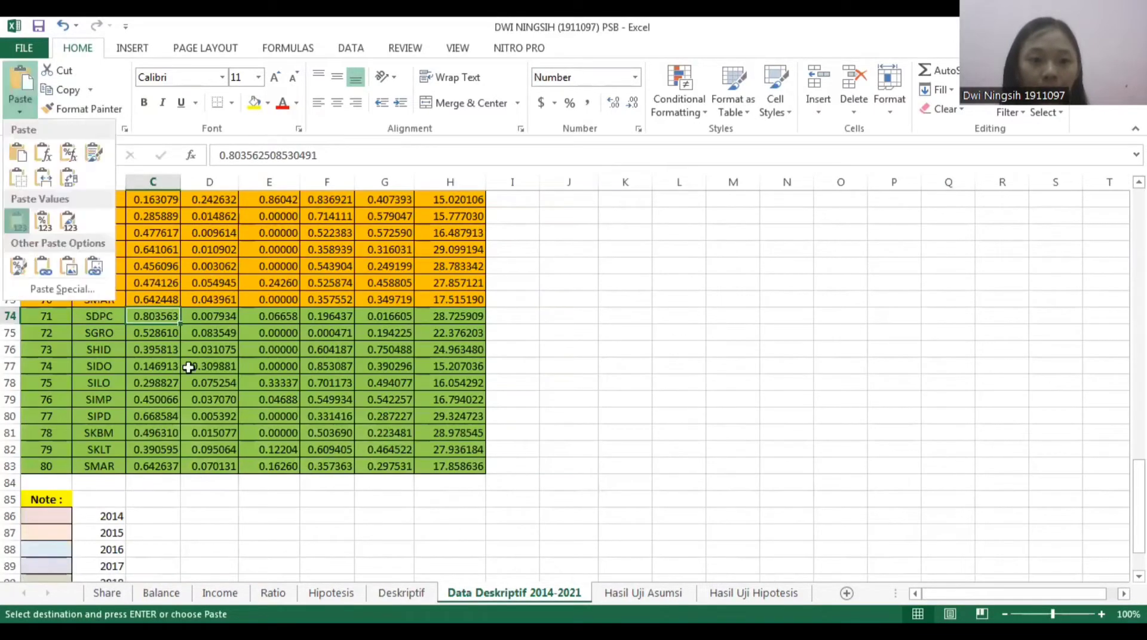
left_click(17, 221)
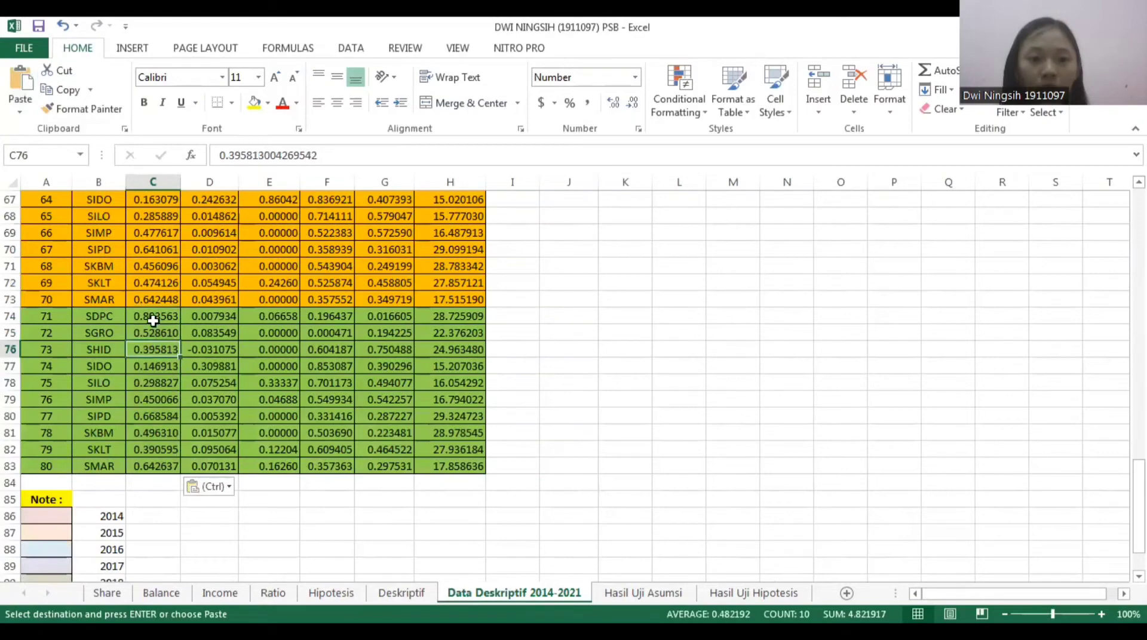
left_click(426, 597)
left_click_drag(617, 249, 644, 392)
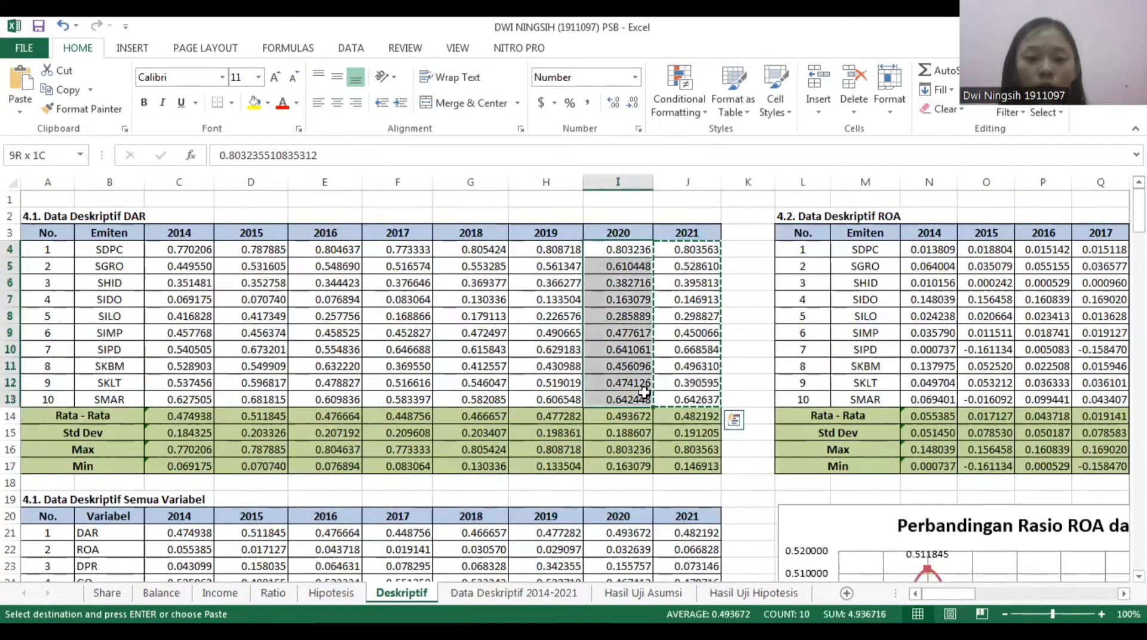
key("ctrl+v")
left_click(63, 26)
left_click_drag(634, 251, 638, 401)
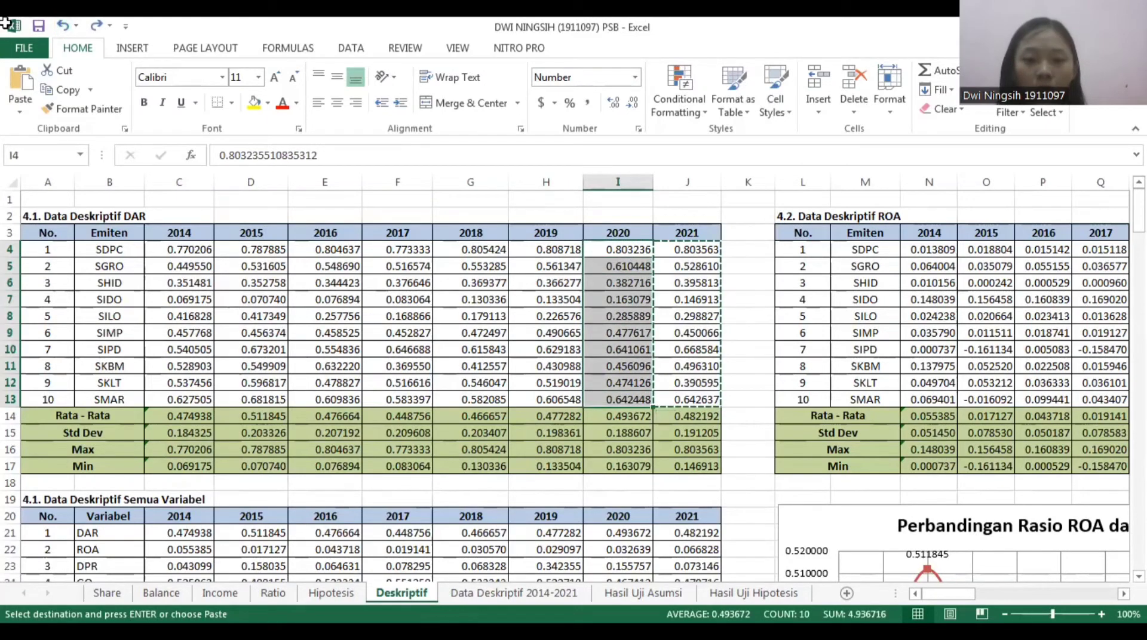
left_click(63, 26)
left_click(399, 316)
left_click(515, 594)
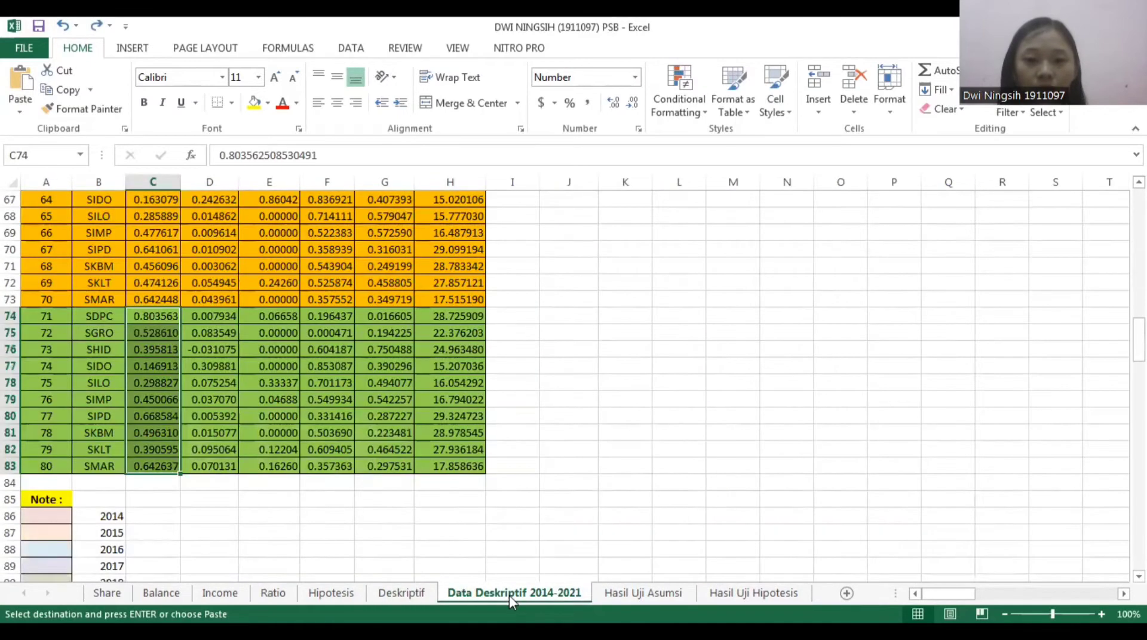
Copy the 2020 DAR values of all ten companies from the Deskriptif sheet and paste them as values from C64 on Data Deskriptif 2014-2021.
left_click(410, 593)
scroll(635, 177, "up", 6)
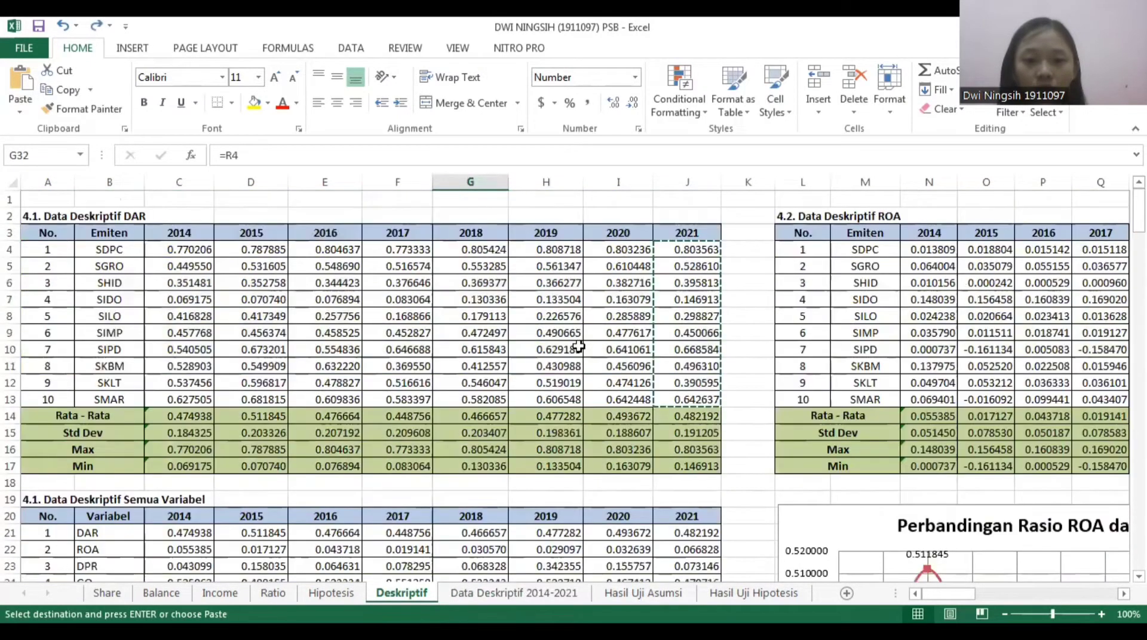
mouse_move(619, 250)
left_mouse_down()
mouse_move(629, 380)
mouse_move(628, 250)
left_mouse_up()
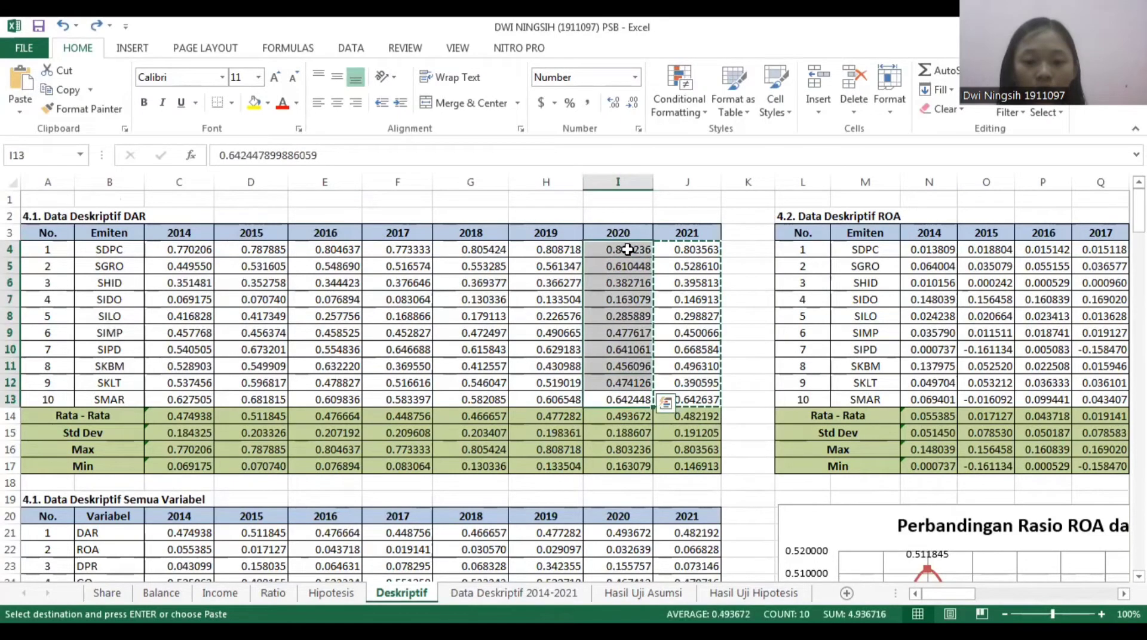
key("ctrl+c")
left_click(472, 594)
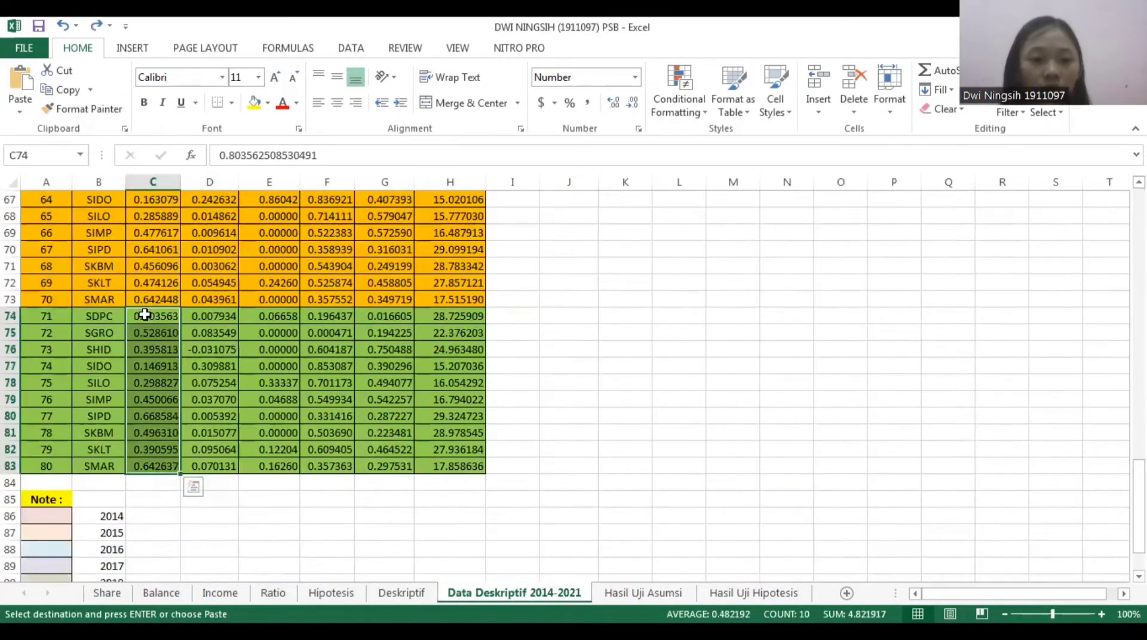
scroll(164, 378, "up", 3)
scroll(164, 378, "right", 1)
left_click_drag(105, 367, 6, 339)
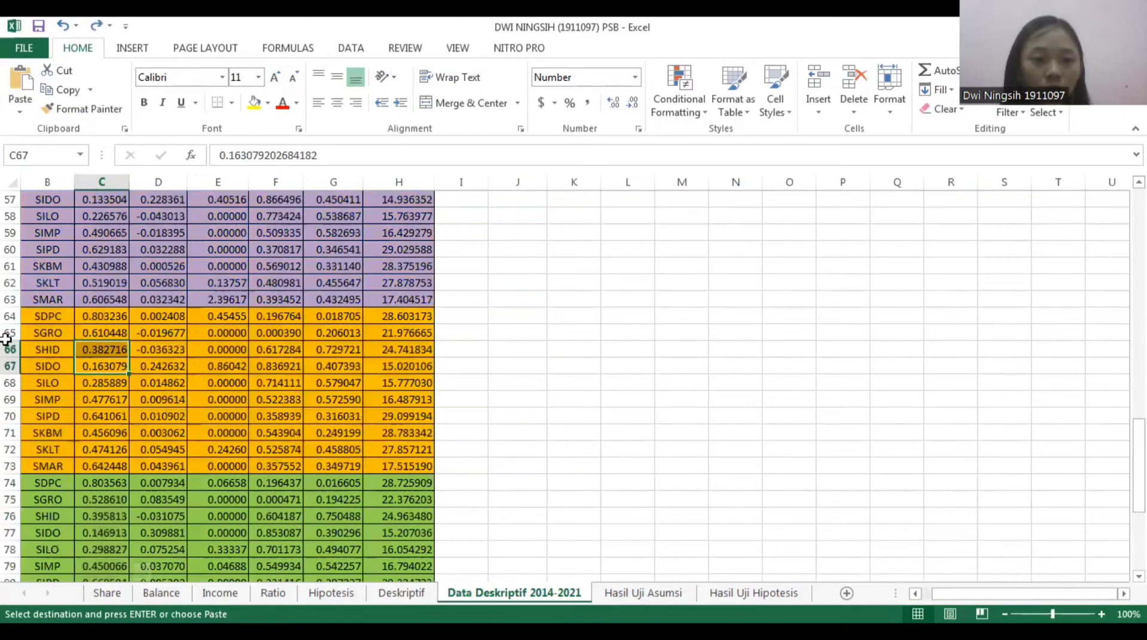
left_click(121, 309)
scroll(121, 309, "left", 1)
left_click(16, 114)
left_click(211, 383)
Examine the stacked DAR column from its first row C4 to its last row C83, plus the GO, FA_TA and Size columns.
scroll(210, 377, "up", 6)
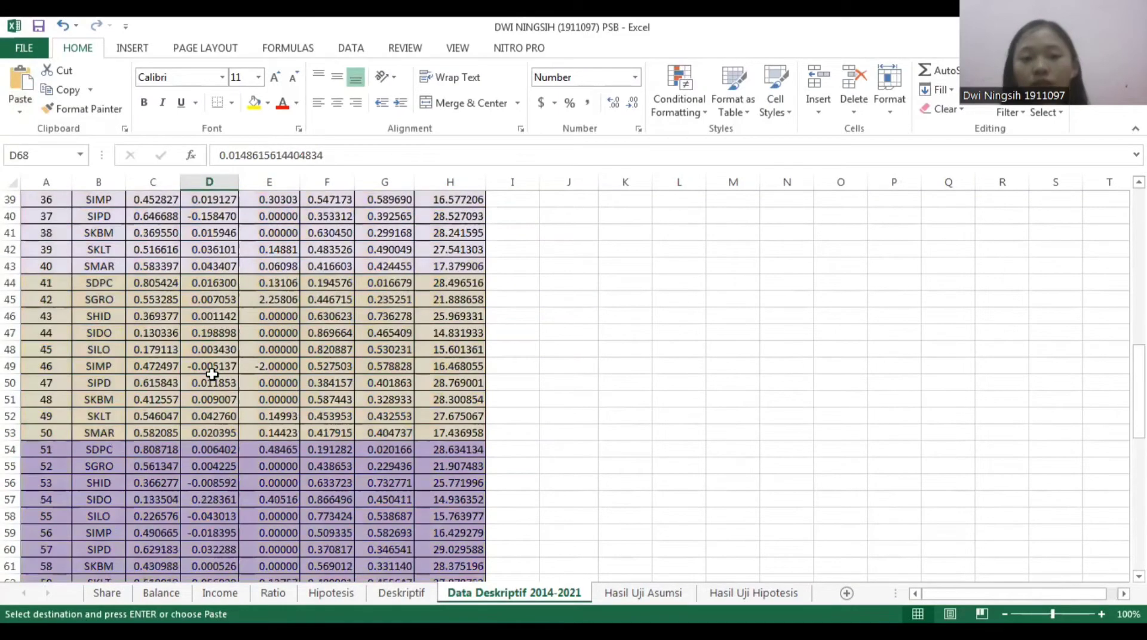
scroll(212, 375, "up", 13)
left_click(162, 249)
scroll(161, 330, "down", 20)
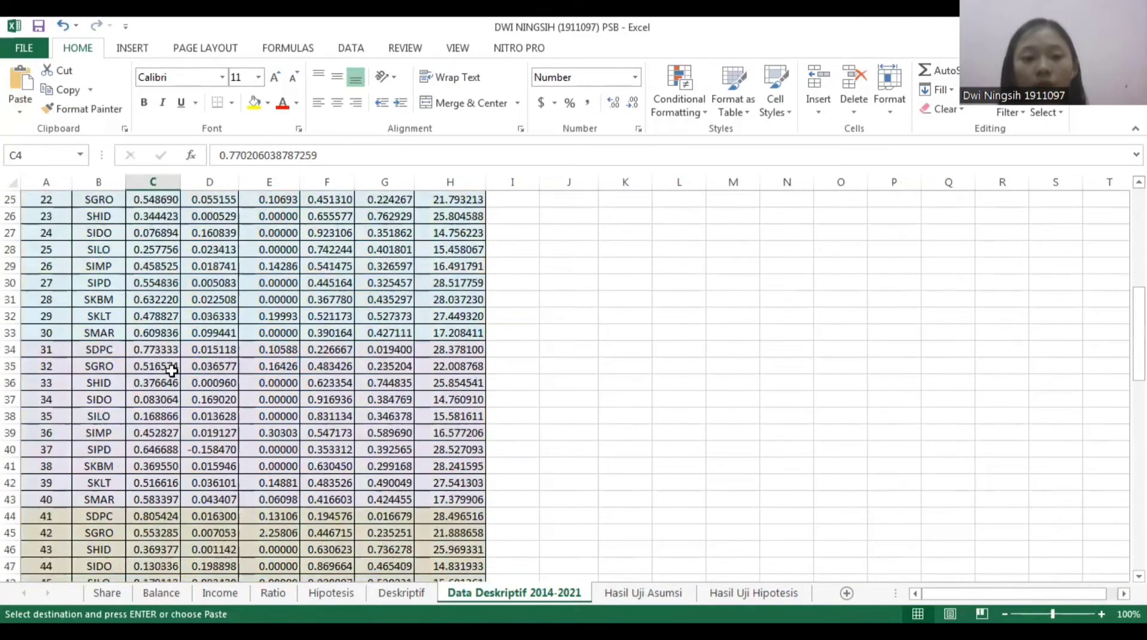
left_click(176, 369)
scroll(185, 378, "up", 20)
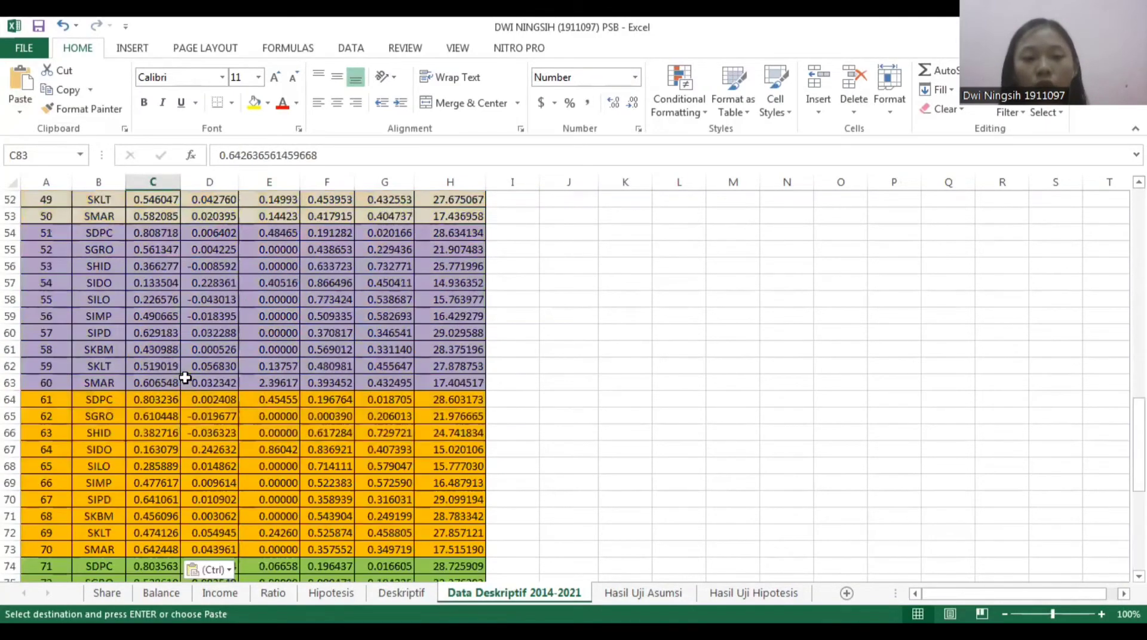
left_click(335, 266)
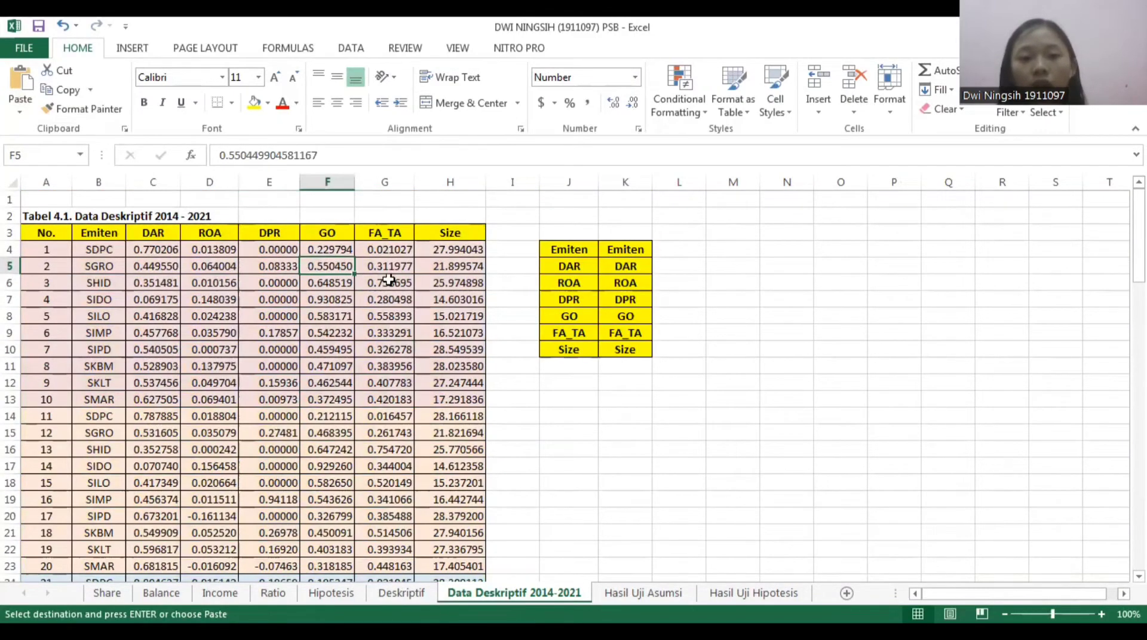
left_click(389, 280)
left_click(468, 266)
Examine the ten-company year blocks in the table, from the 2014 DAR values through the full 2015, 2016 and 2017 ratios.
left_click_drag(155, 251, 154, 350)
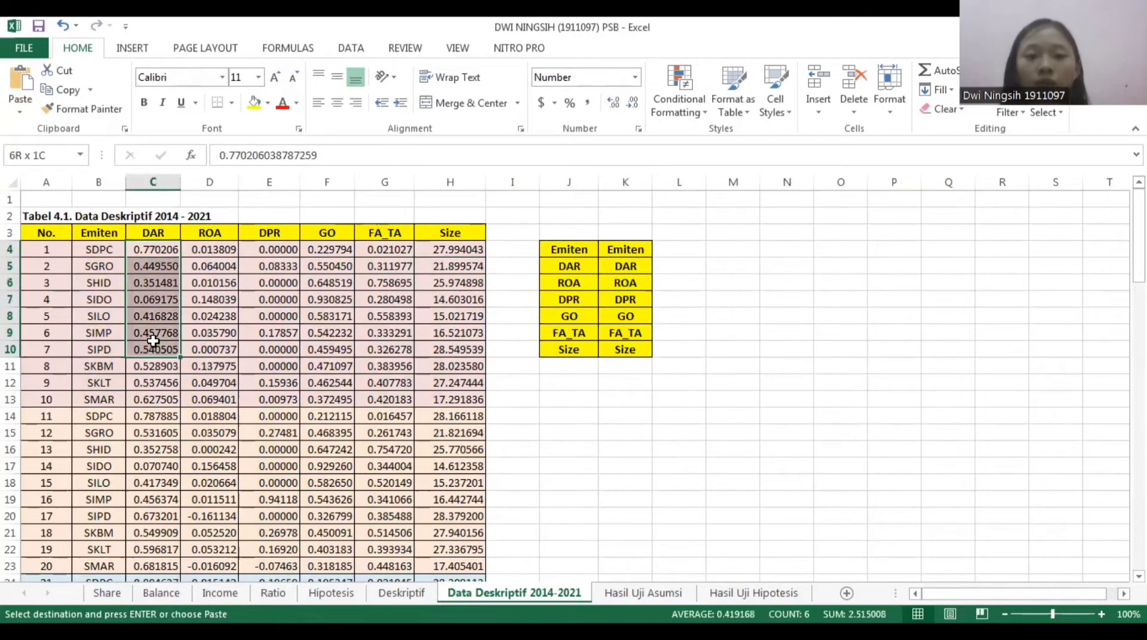
left_click_drag(162, 251, 163, 400)
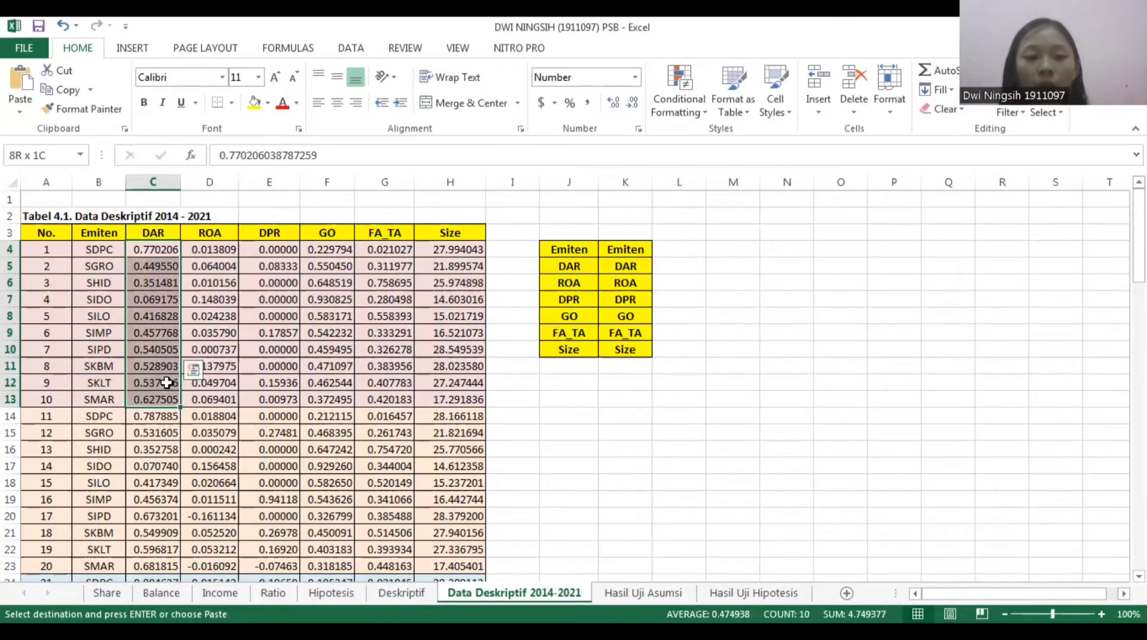
scroll(163, 313, "down", 3)
left_click_drag(154, 267, 424, 414)
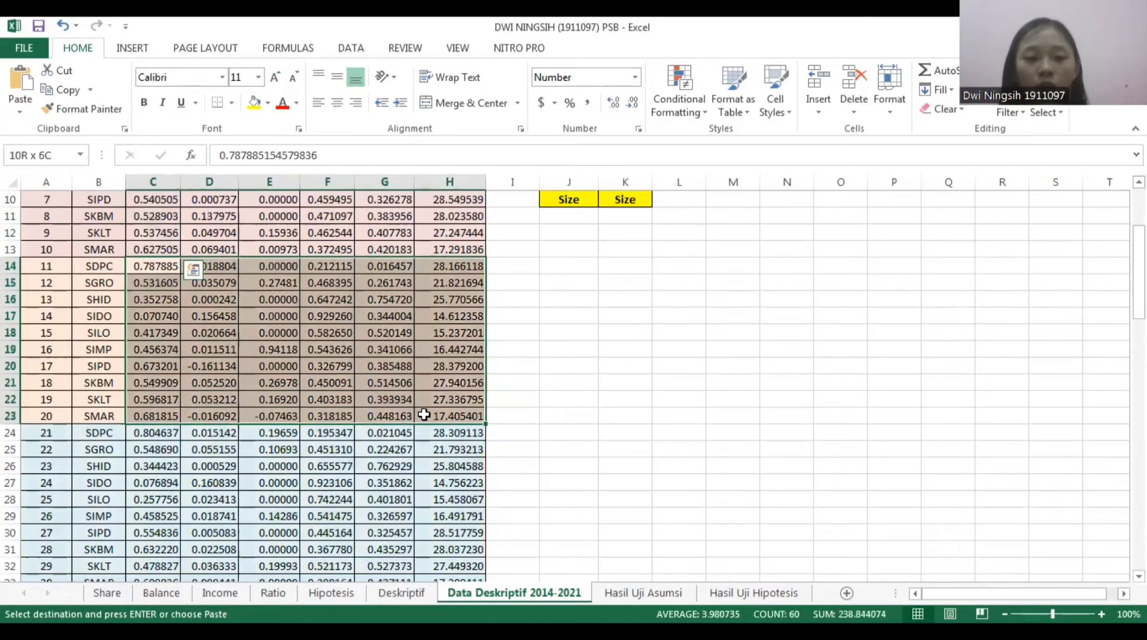
scroll(203, 342, "down", 3)
left_click_drag(154, 283, 421, 431)
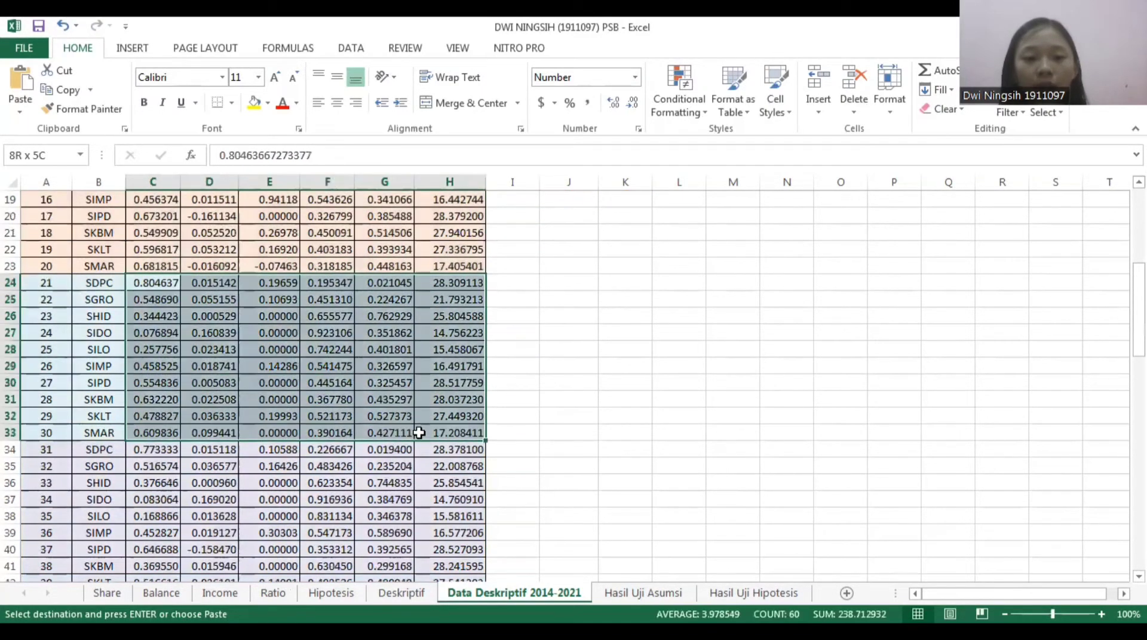
scroll(179, 299, "down", 4)
left_click_drag(156, 250, 425, 404)
scroll(333, 400, "up", 10)
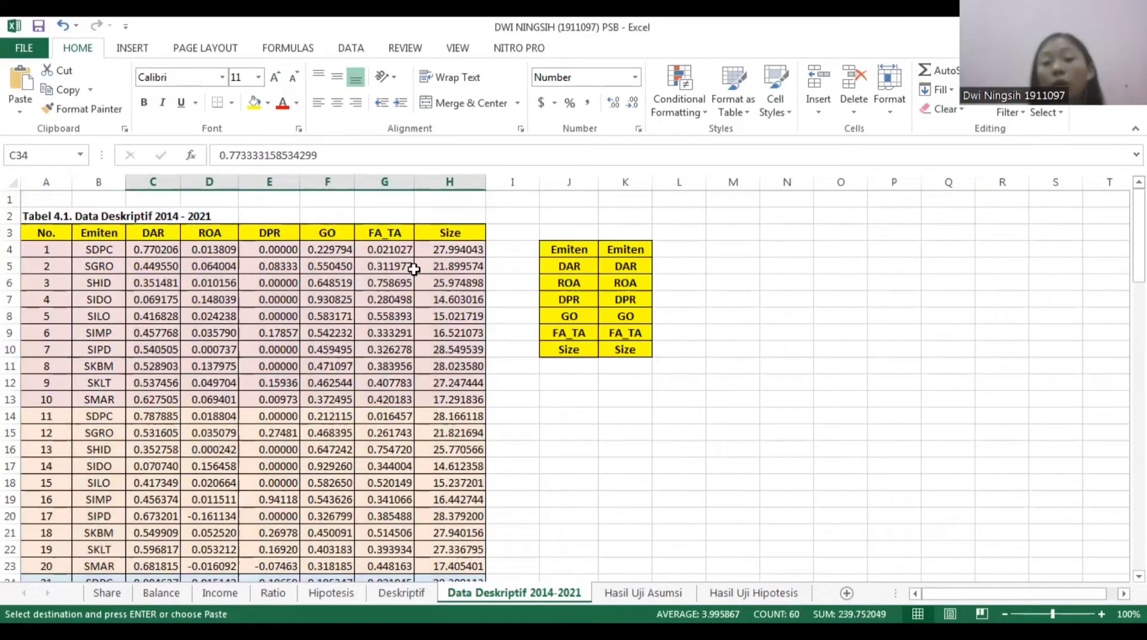
left_click(367, 300)
left_click(146, 294)
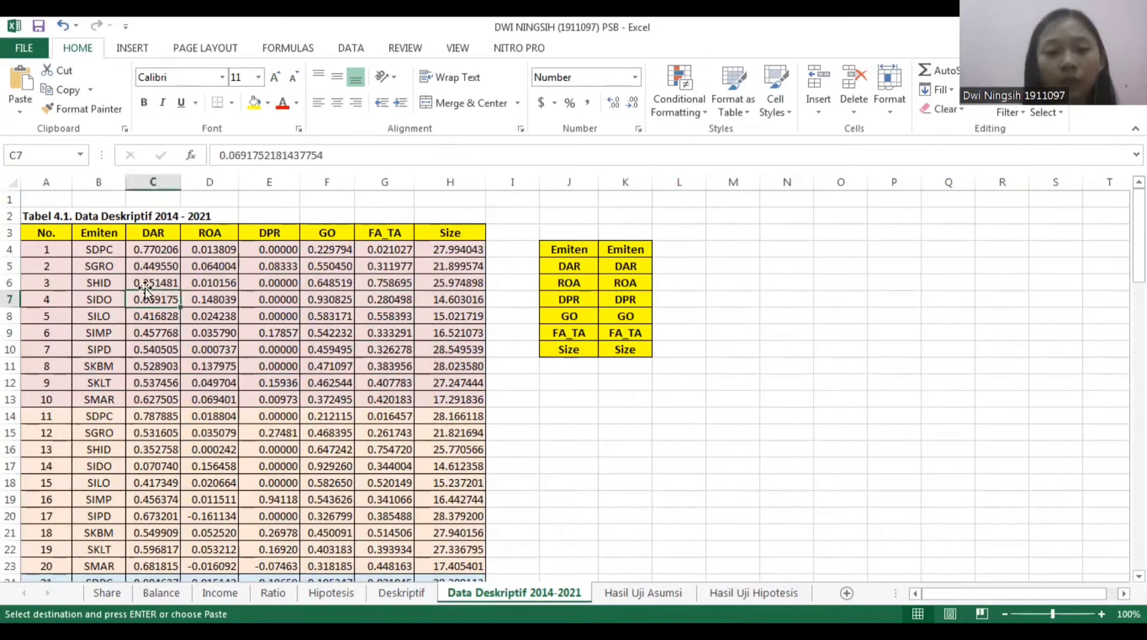
left_click_drag(101, 245, 229, 320)
left_click(317, 317)
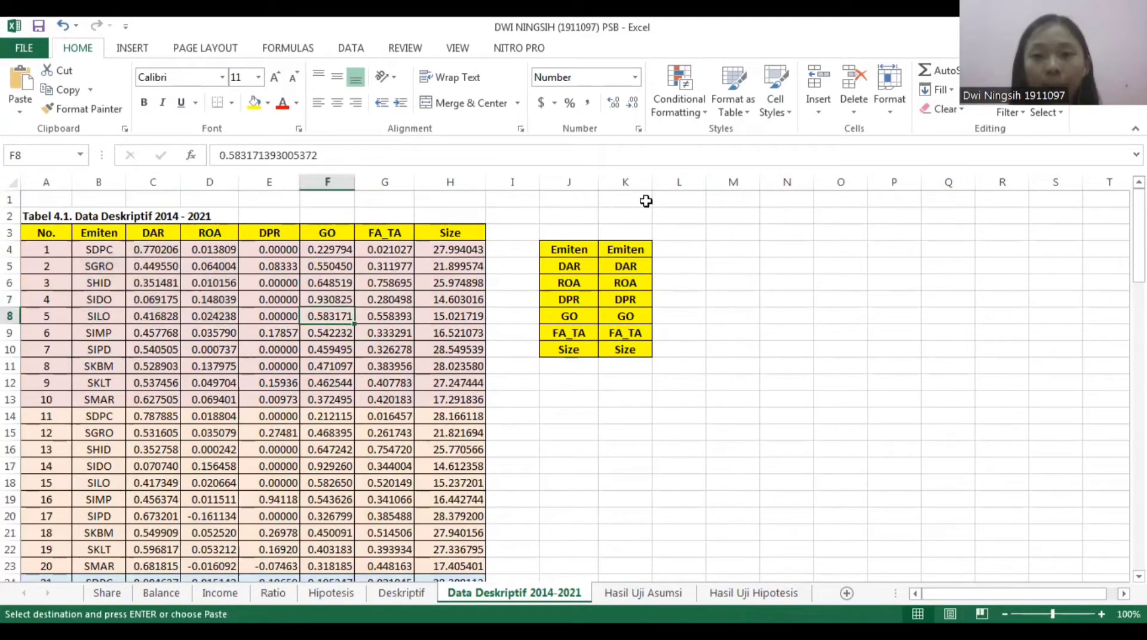
Copy the company codes and ratios in B4:H83 and paste them into the empty SPSS Data Editor starting at the first cell.
key("alt+Tab")
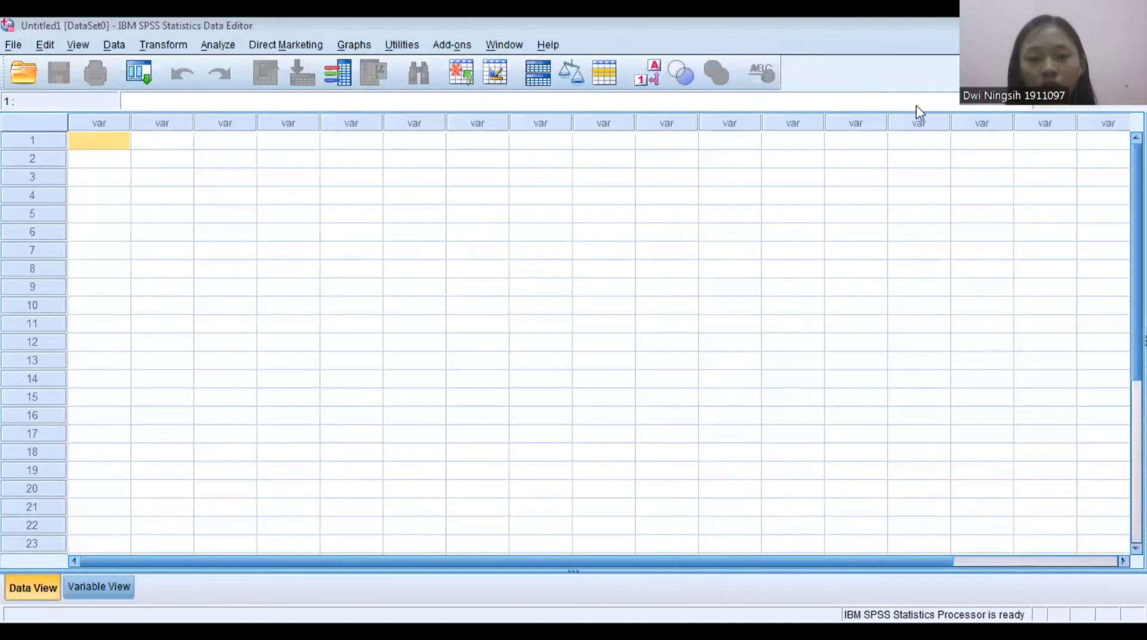
left_click(104, 143)
left_click(133, 154)
left_click(118, 141)
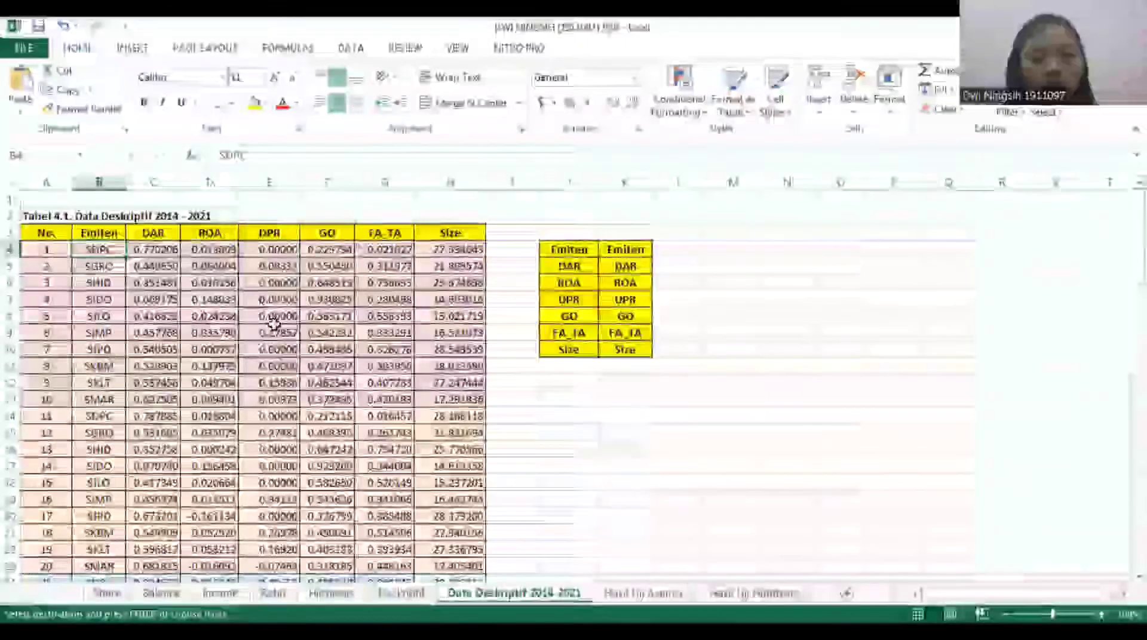
scroll(333, 363, "down", 20)
scroll(448, 281, "down", 4)
left_click(468, 266, "shift")
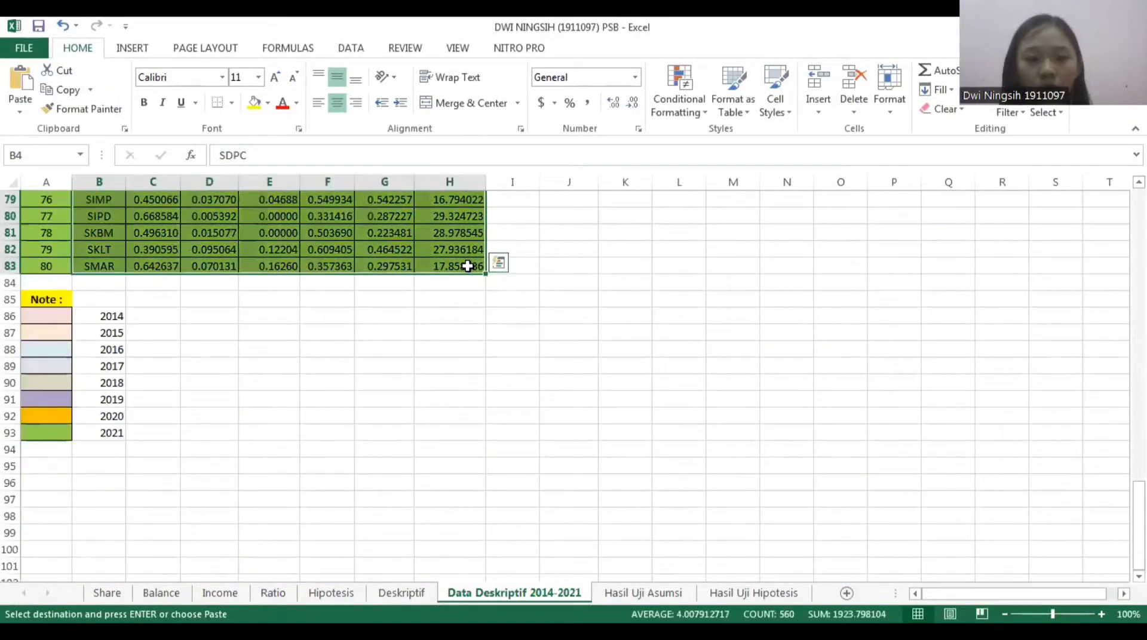
scroll(432, 332, "up", 20)
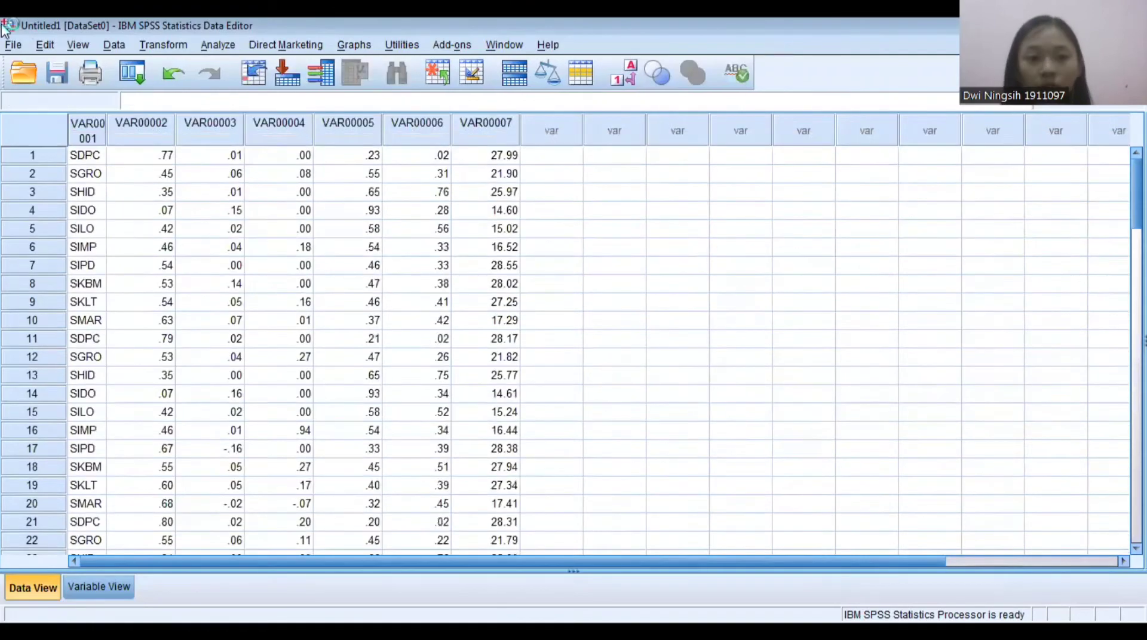
Set the decimals of the numeric variables VAR00002 to VAR00007 to 3 and return to the data grid.
left_click(159, 159)
scroll(169, 516, "down", 2)
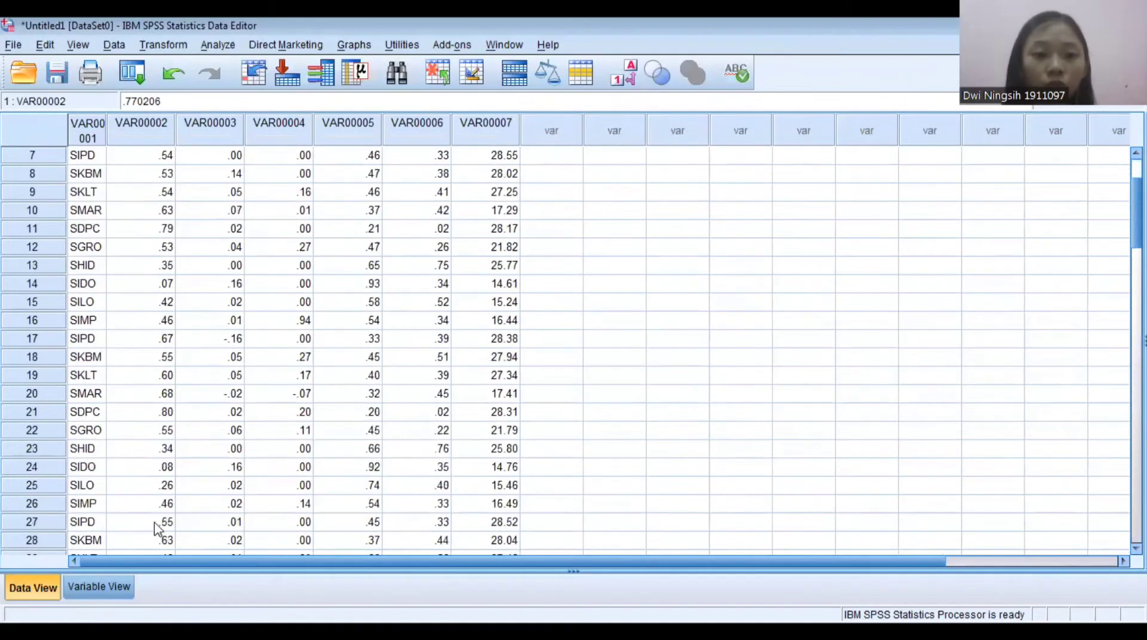
left_click(122, 584)
left_click(312, 138)
left_click(312, 153)
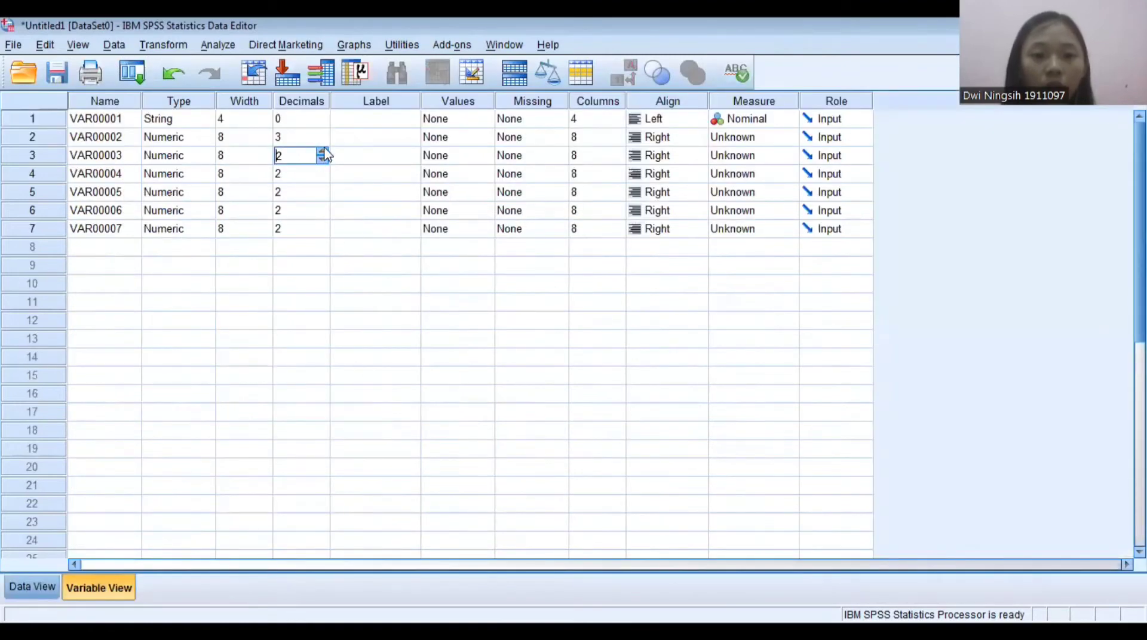
left_click(313, 176)
left_click(315, 193)
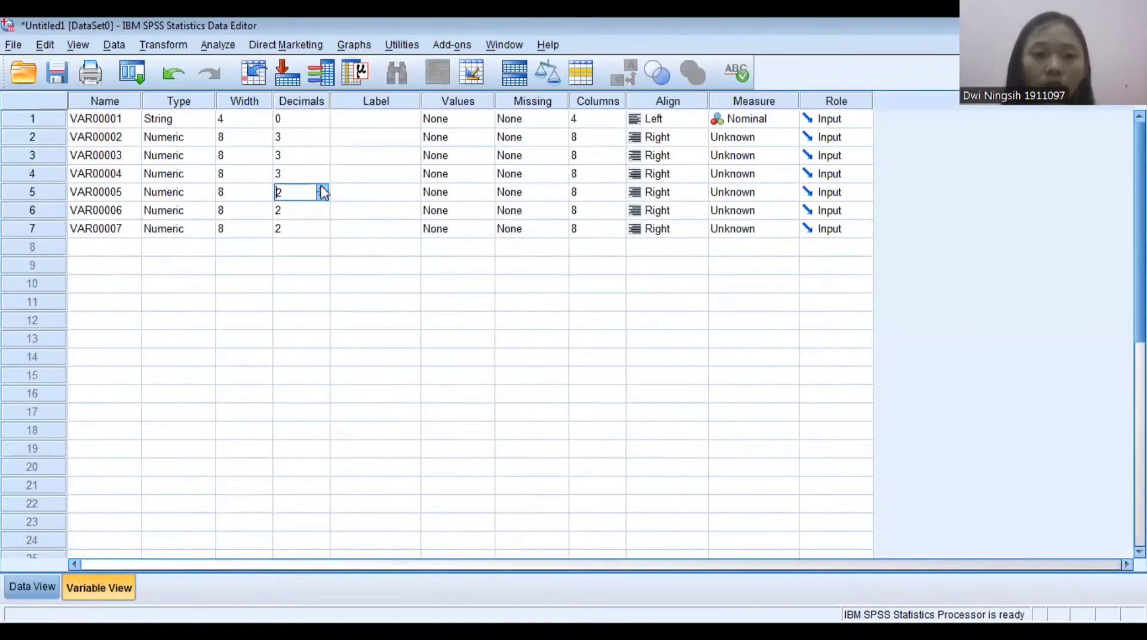
left_click(315, 210)
left_click(315, 229)
left_click(322, 225)
left_click(34, 587)
scroll(172, 249, "up", 2)
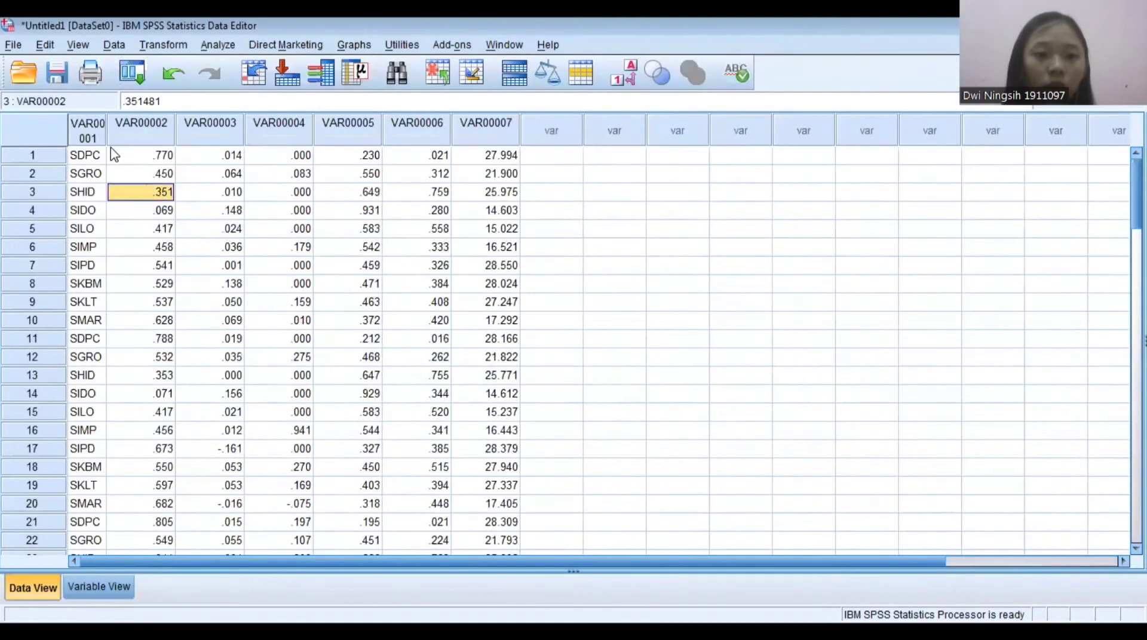
Switch to Excel, copy the header row B3:H3 from Emiten to Size and paste it transposed from L4.
left_click(87, 135)
left_click(179, 175)
left_click(161, 157)
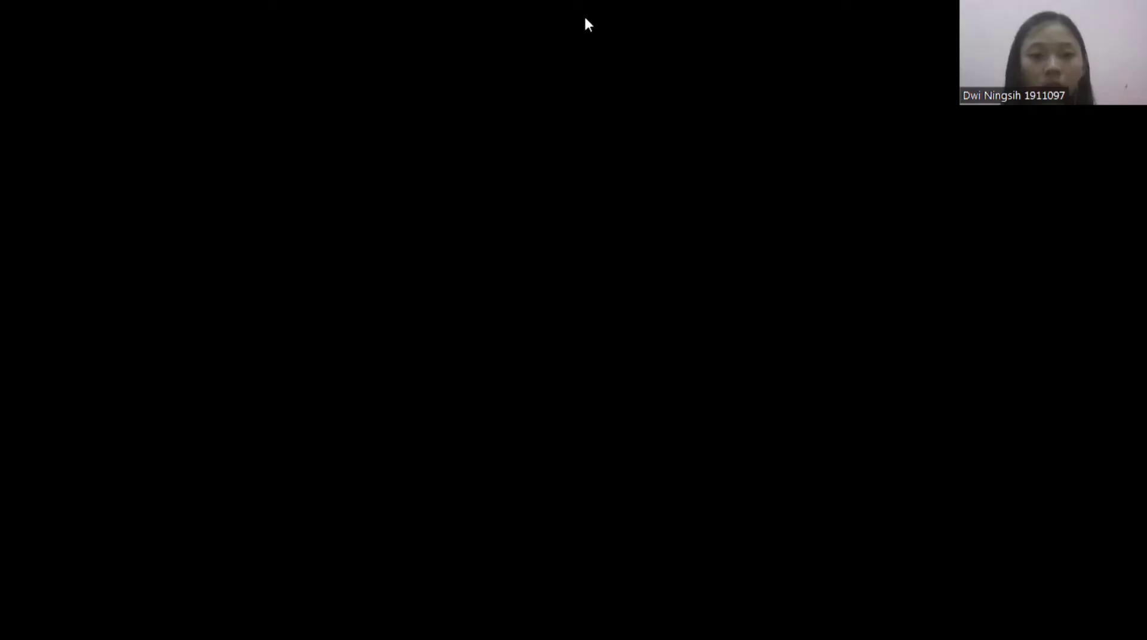
left_click_drag(97, 233, 456, 233)
left_click(64, 91)
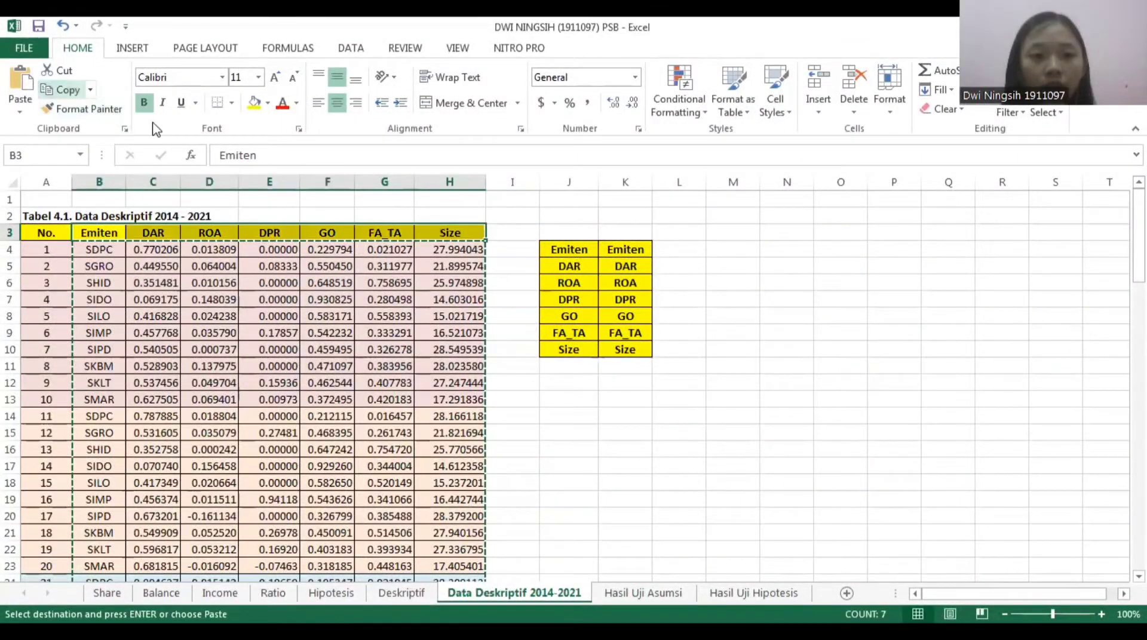
left_click(676, 251)
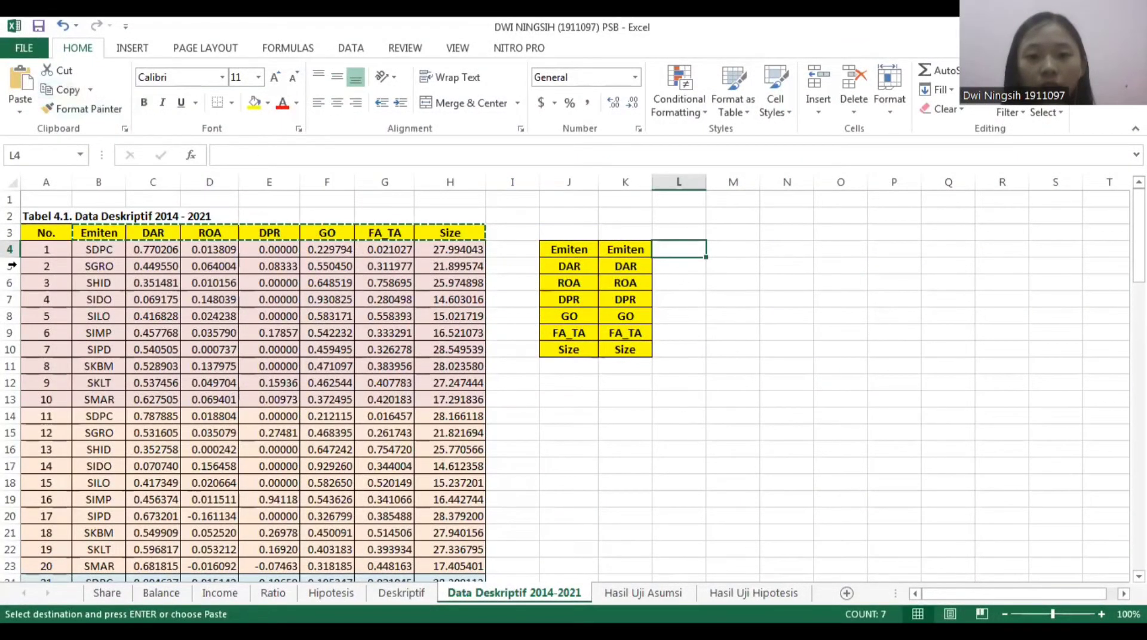
left_click(12, 112)
left_click(72, 188)
left_click_drag(672, 251, 667, 351)
Copy the vertical headers in L4:L10 and paste them in SPSS as the names of the seven variables, from Emiten to Size.
left_click_drag(113, 230, 456, 229)
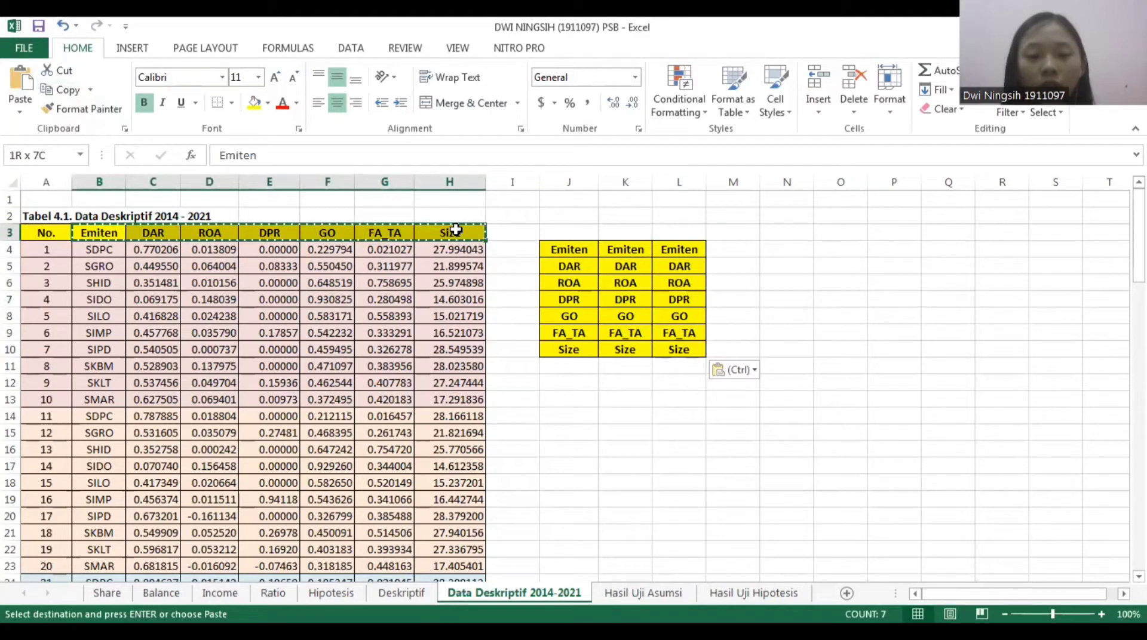
left_click_drag(673, 249, 677, 351)
left_click_drag(681, 252, 678, 350)
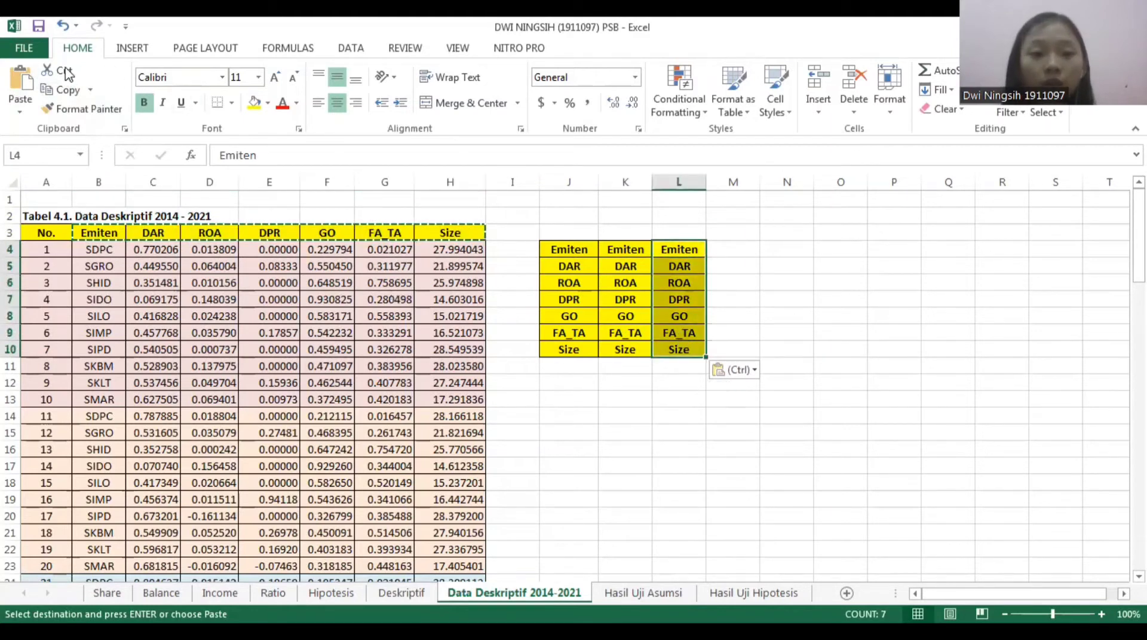
left_click(64, 89)
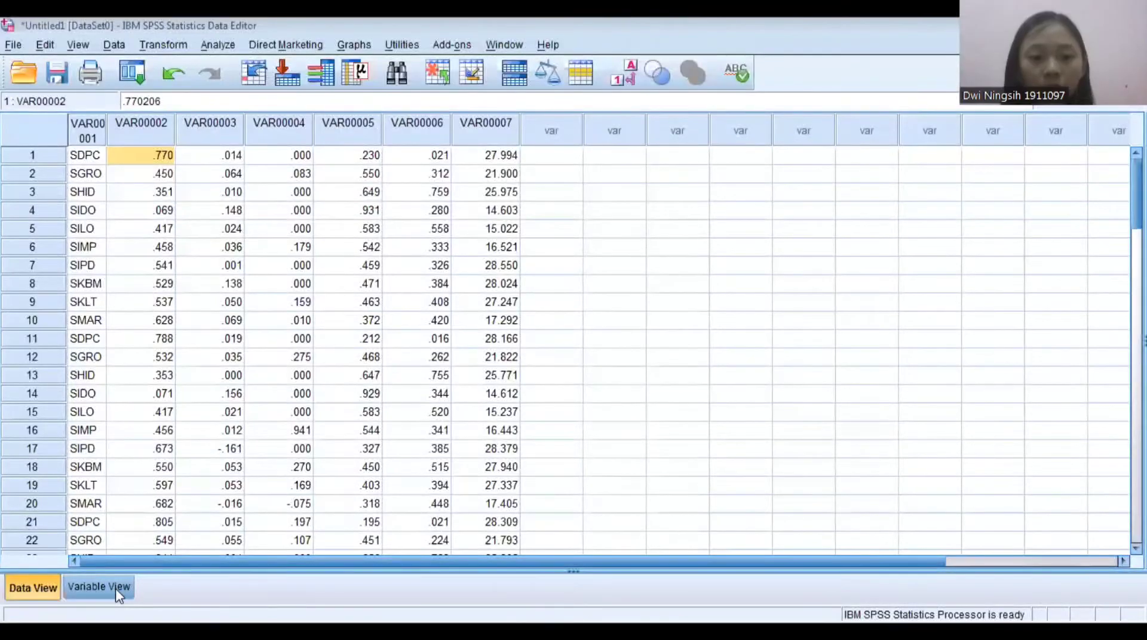
left_click(99, 587)
left_click(99, 115)
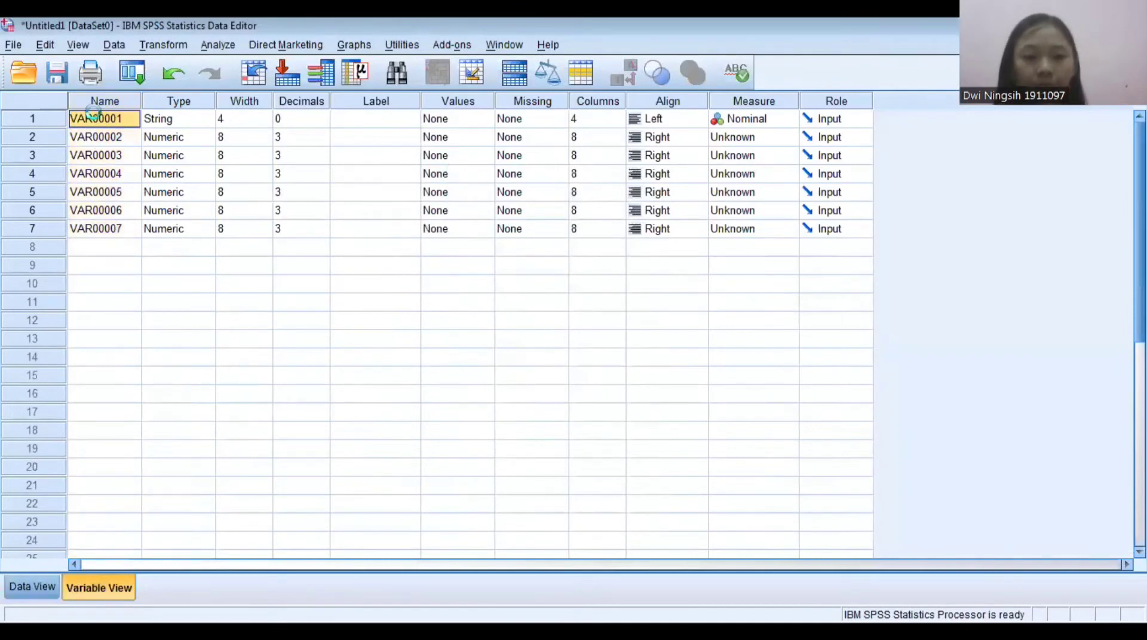
key("ctrl+v")
left_click(138, 192)
left_click(59, 579)
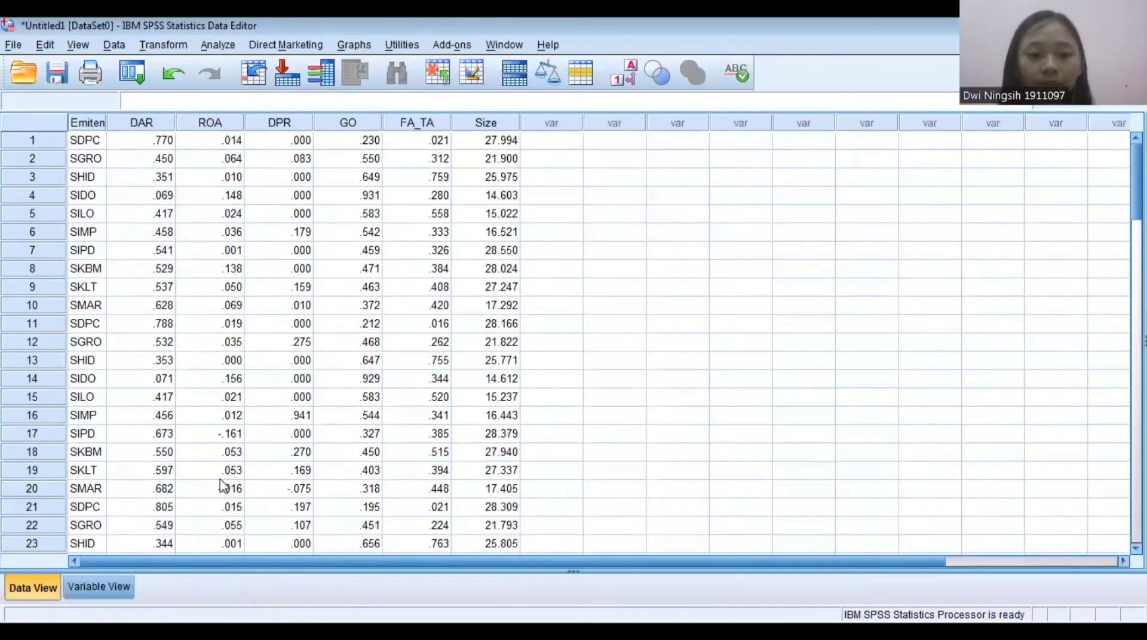
left_click(140, 159)
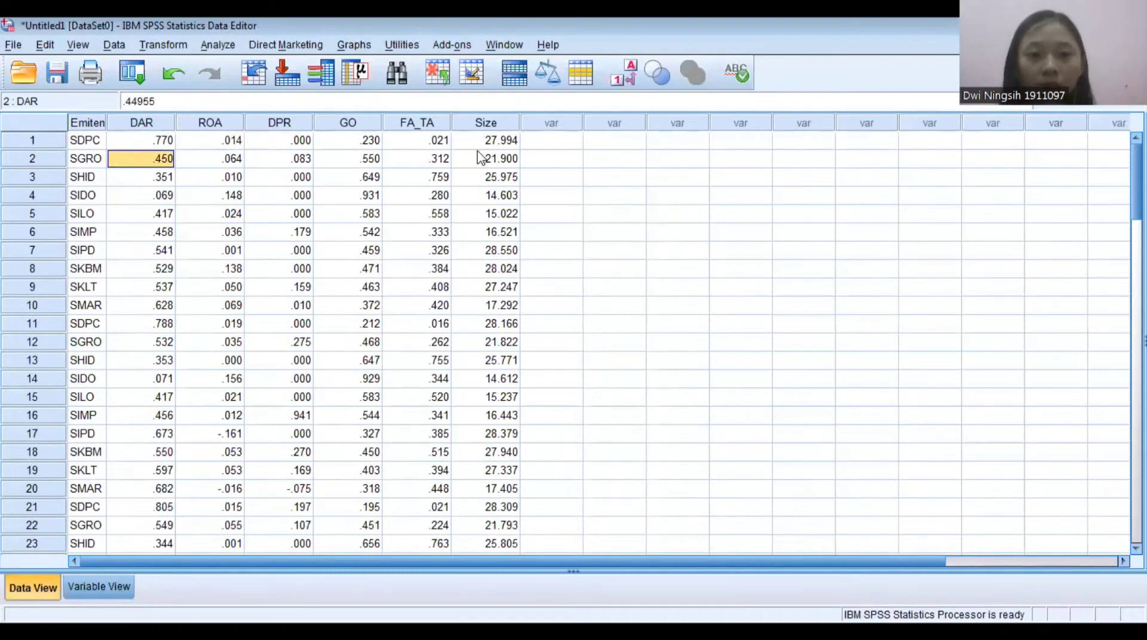
left_click(505, 141)
left_click(549, 141)
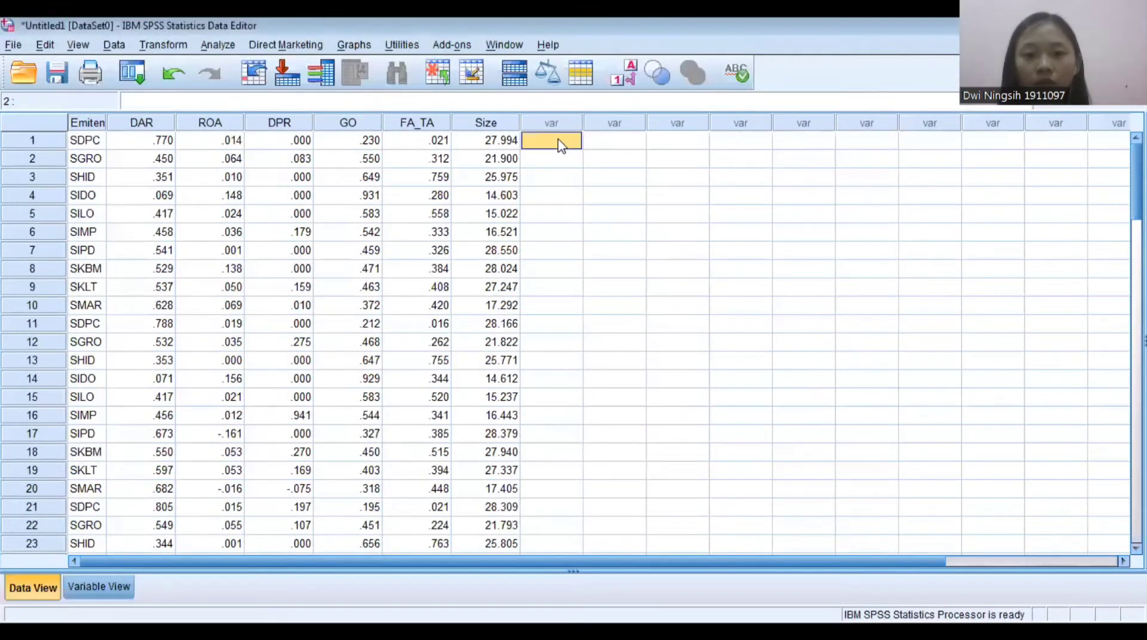
left_click(488, 125)
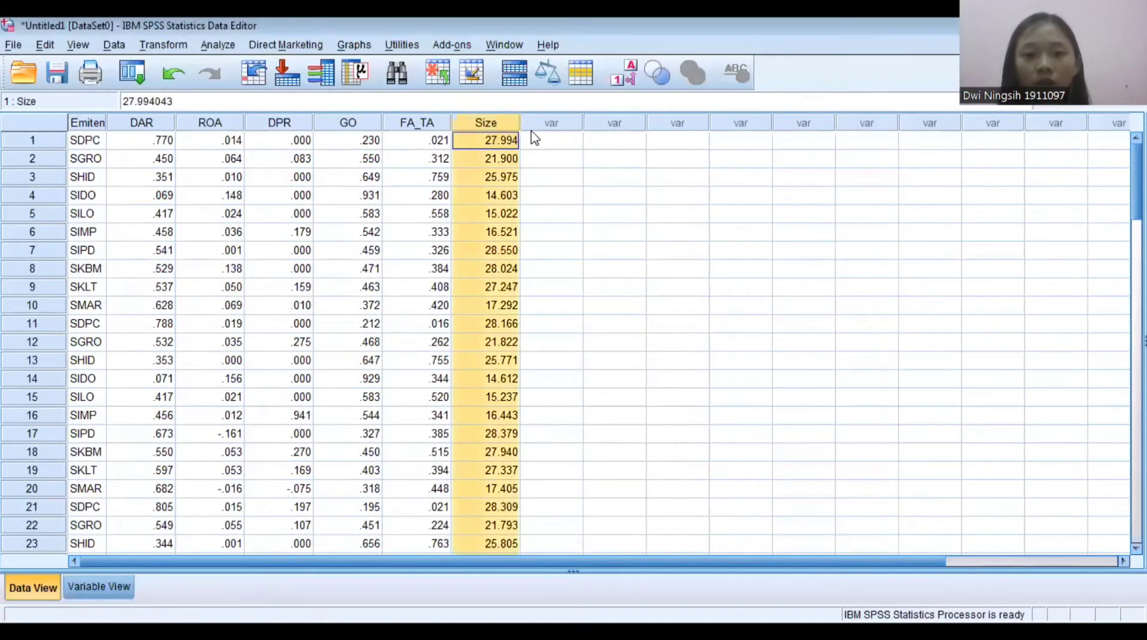
left_click(542, 139)
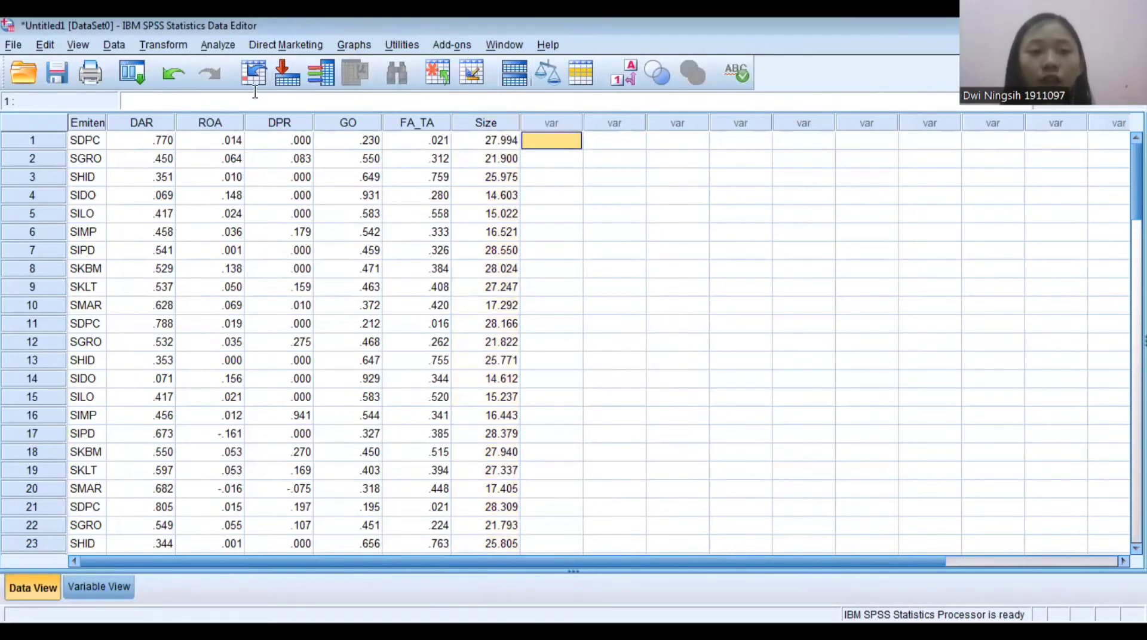
Start a linear regression analysis and assign Emiten as the case labels variable.
left_click(217, 45)
mouse_move(248, 221)
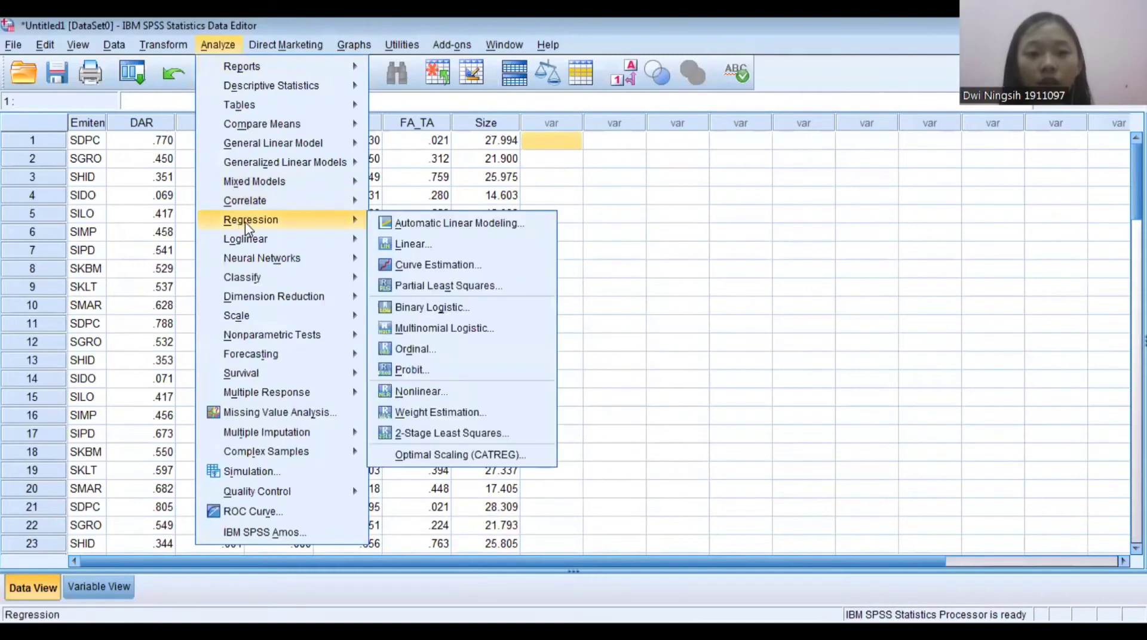
left_click(416, 244)
left_click(419, 212)
left_click(418, 197)
left_click(515, 413)
Set DAR as the dependent variable and ROA, DPR, GO, FA_TA and Size as the independent variables.
left_click(417, 212)
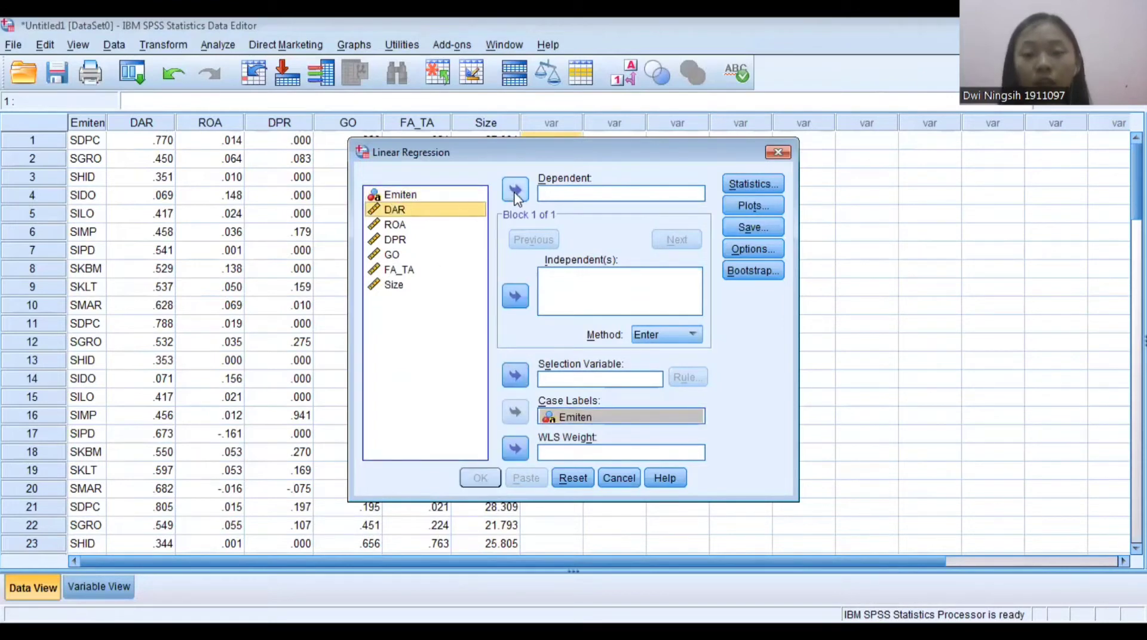
left_click(515, 191)
left_click(413, 212)
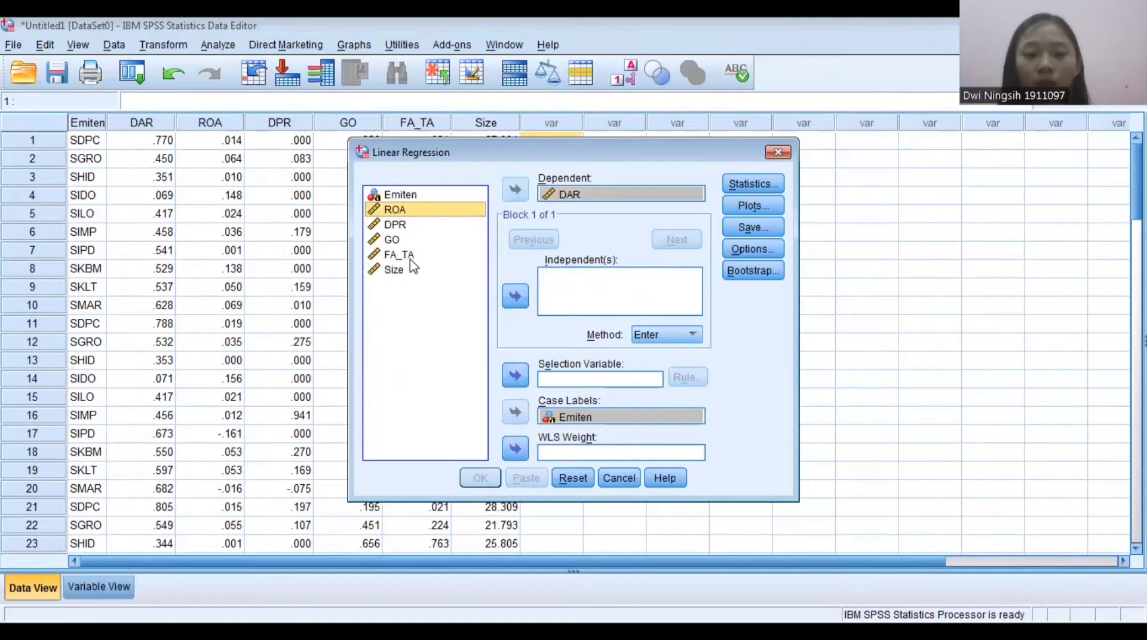
left_click(411, 270, "shift")
left_click(515, 297)
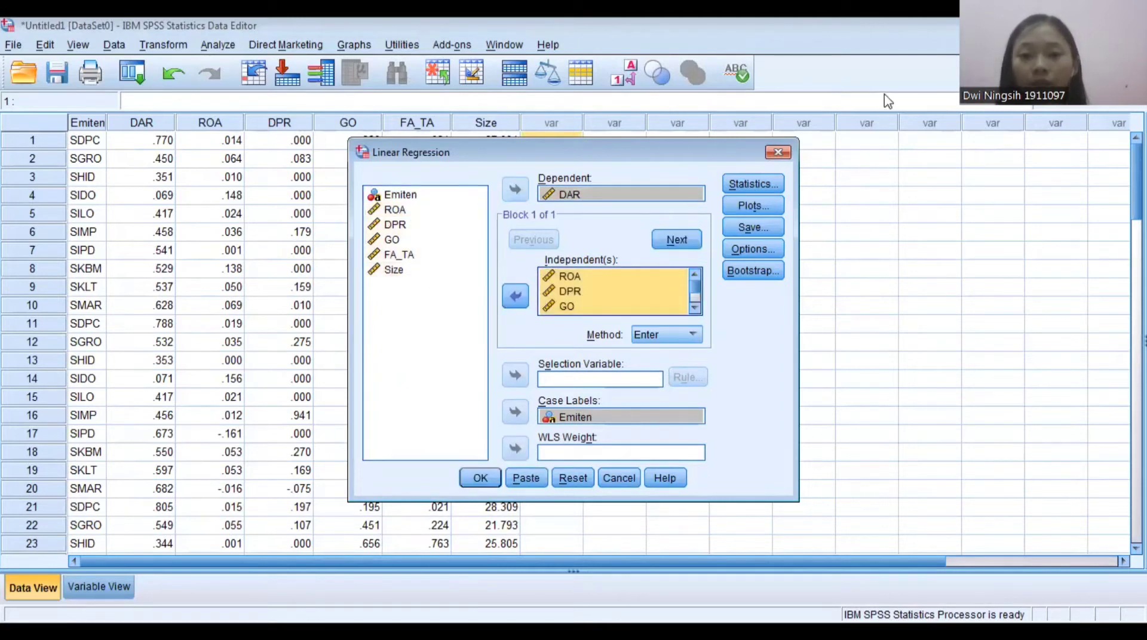
Add descriptives, part and partial correlations, collinearity diagnostics, Durbin-Watson and casewise diagnostics for all cases to the regression statistics.
left_click(736, 190)
left_click(572, 260)
left_click(572, 279)
left_click(573, 297)
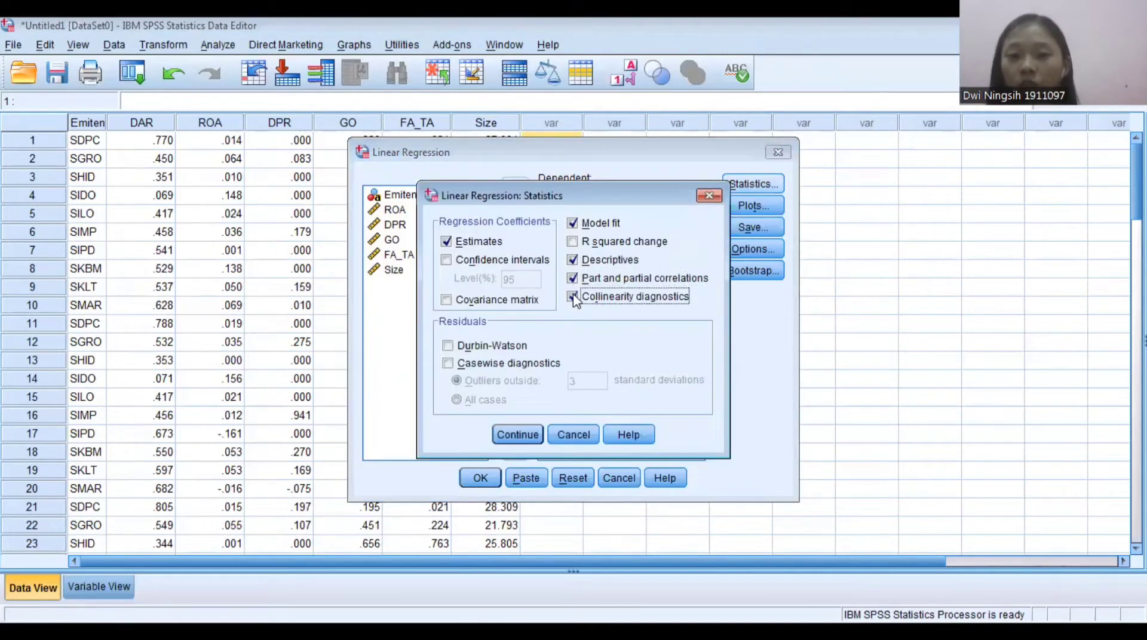
left_click(449, 346)
left_click(446, 363)
left_click(457, 399)
left_click(520, 442)
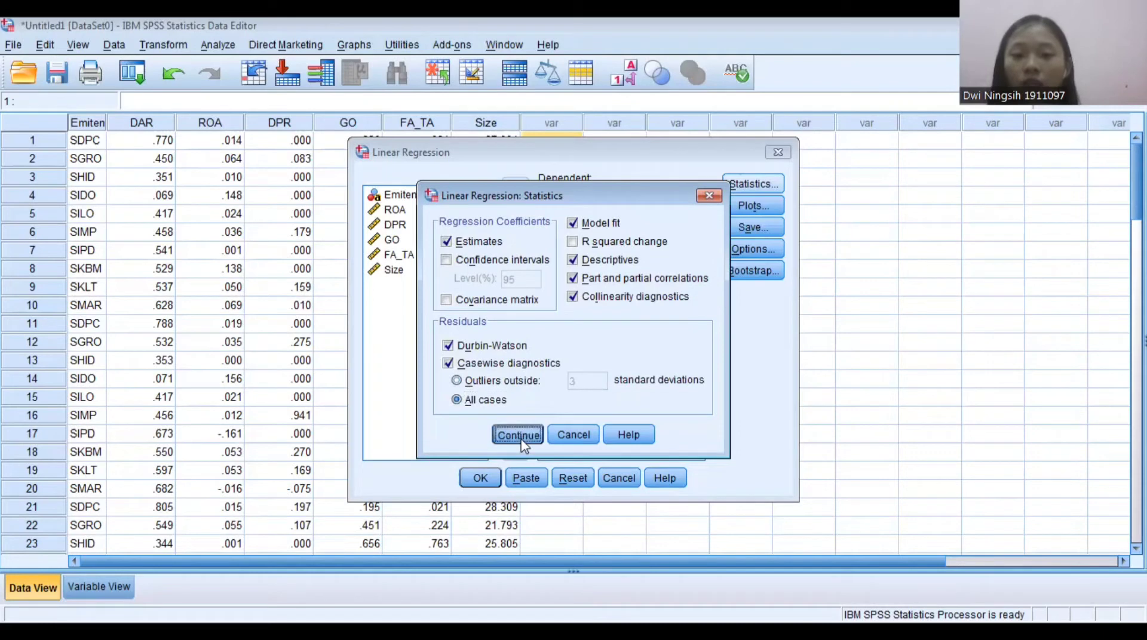
Set the regression scatterplot to *SRESID on Y against *ZPRED on X, and include the histogram and normal probability plot.
left_click(733, 212)
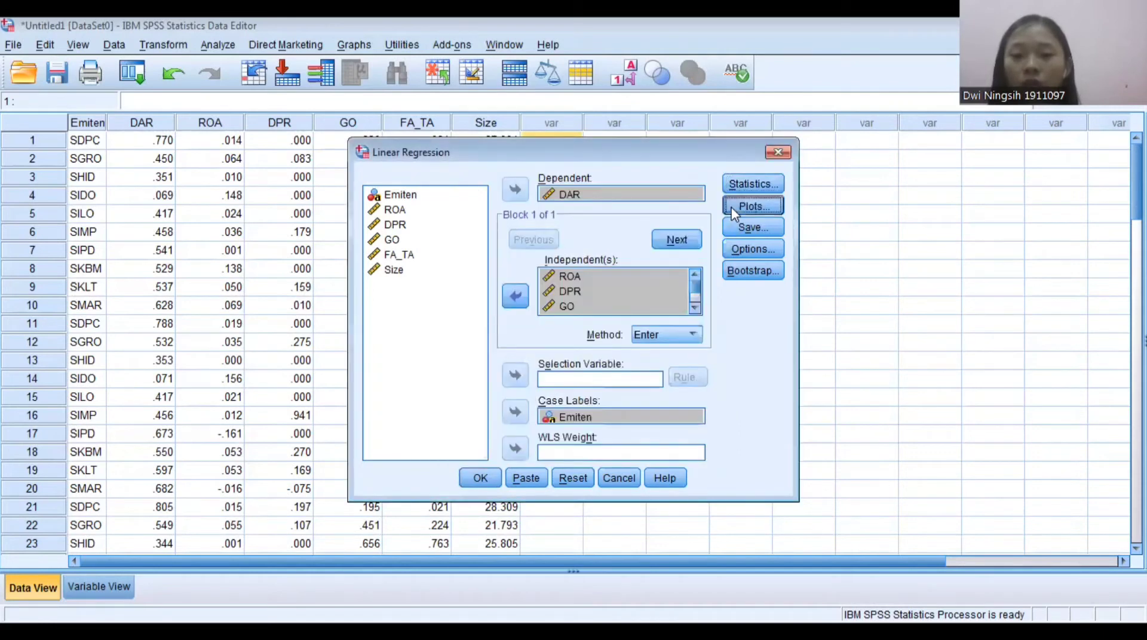
left_click(442, 242)
left_click(571, 325)
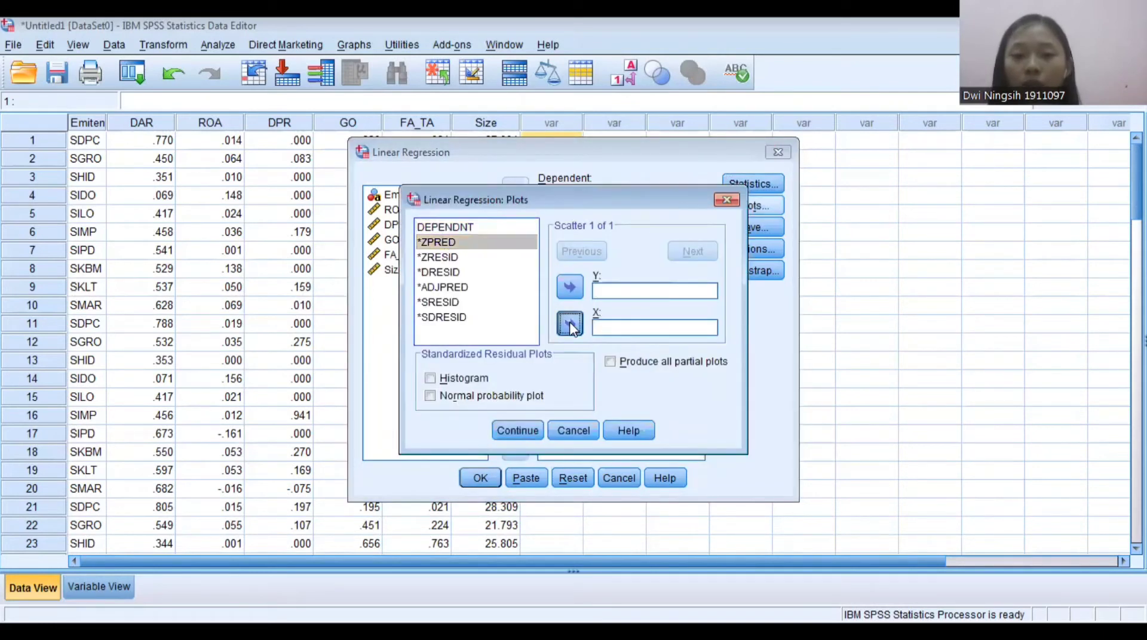
left_click(457, 302)
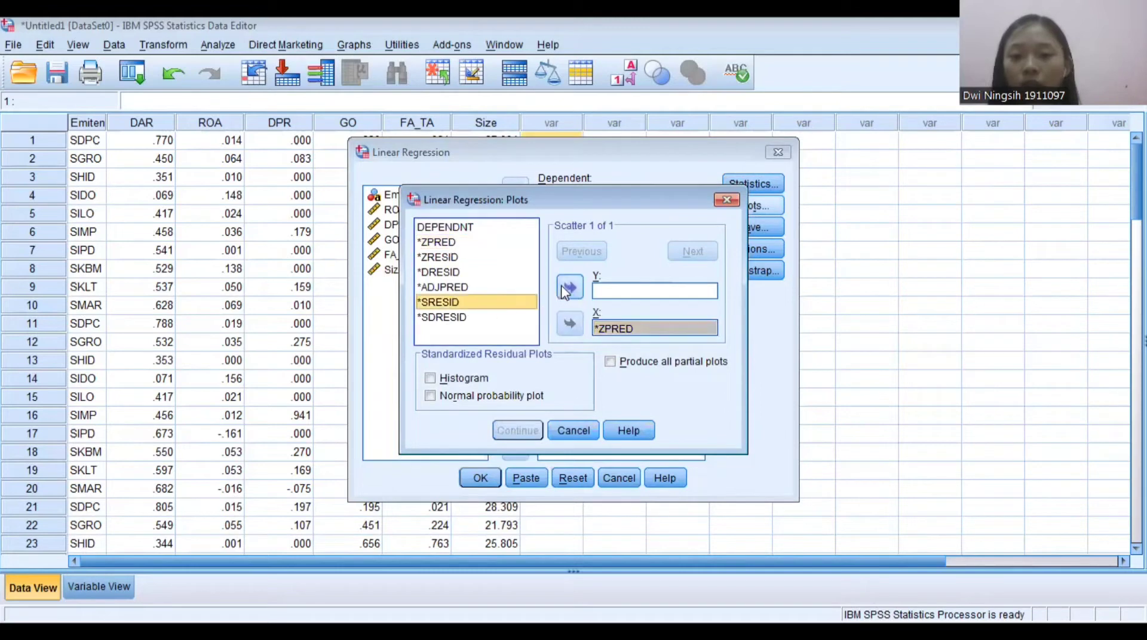
left_click(569, 288)
left_click(430, 379)
left_click(431, 396)
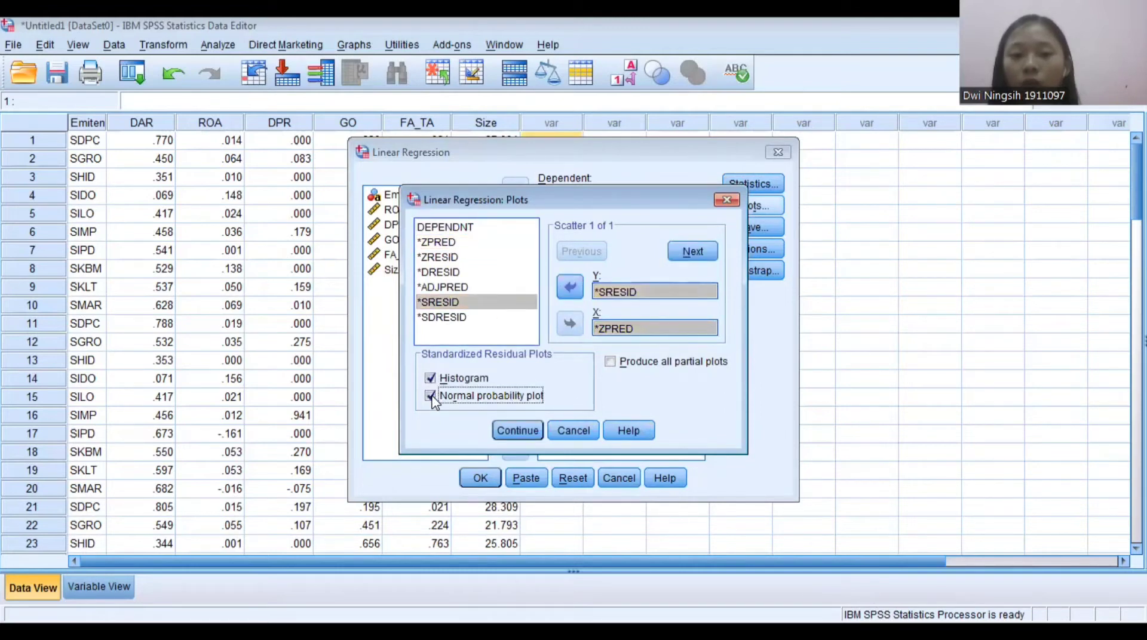
left_click(528, 433)
Choose to save the unstandardized residuals as a variable and run the linear regression.
left_click(751, 228)
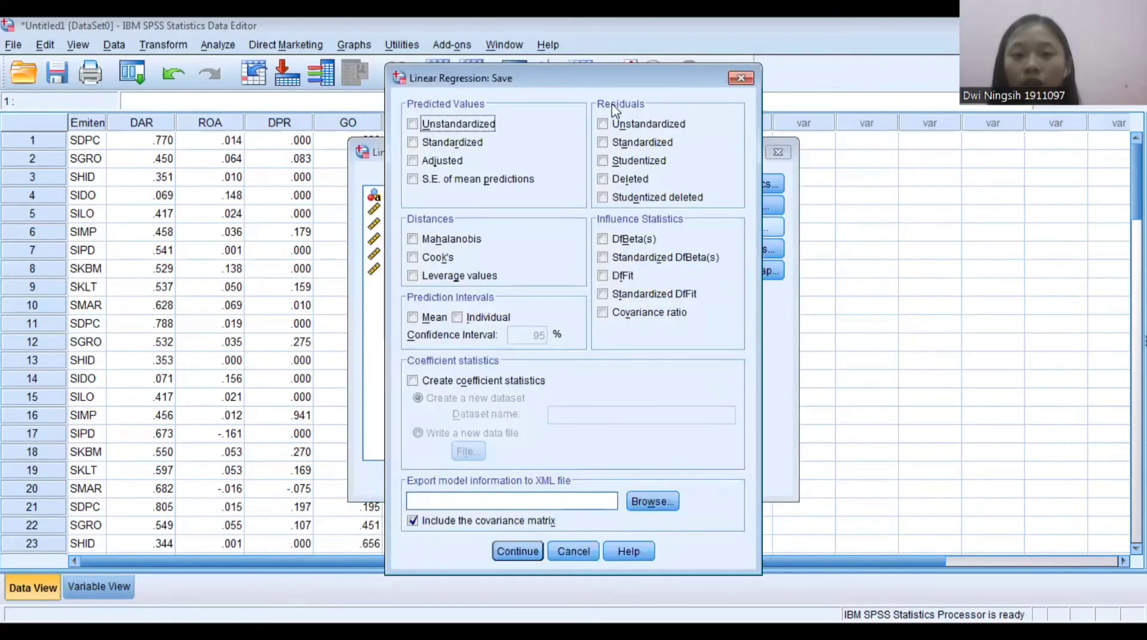
left_click(605, 124)
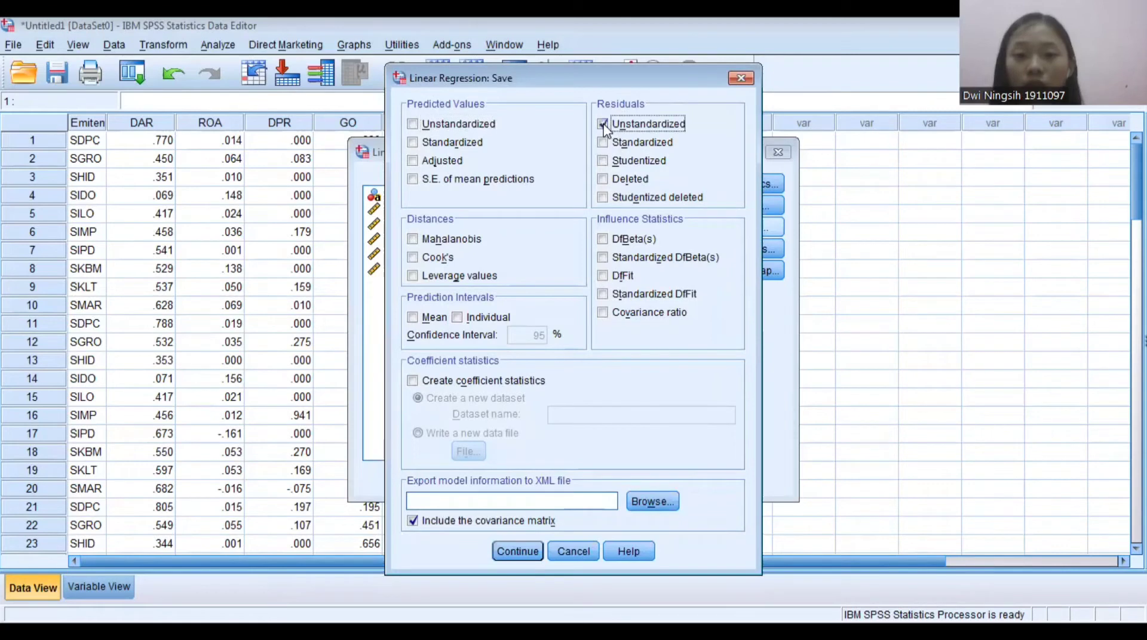
left_click(518, 550)
left_click(481, 479)
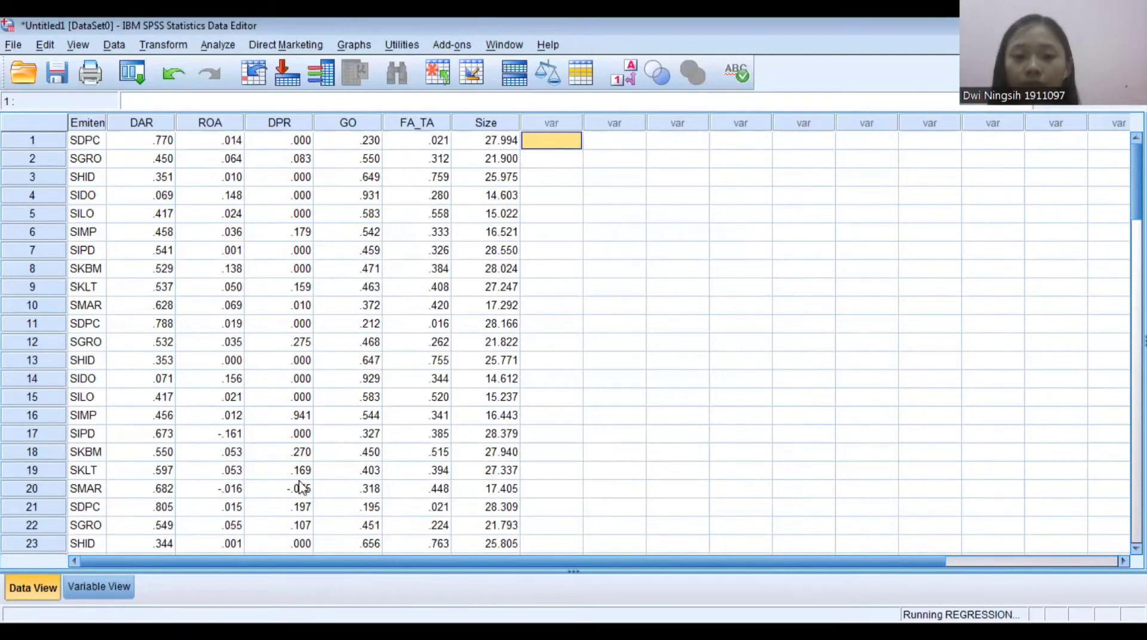
left_click(538, 287)
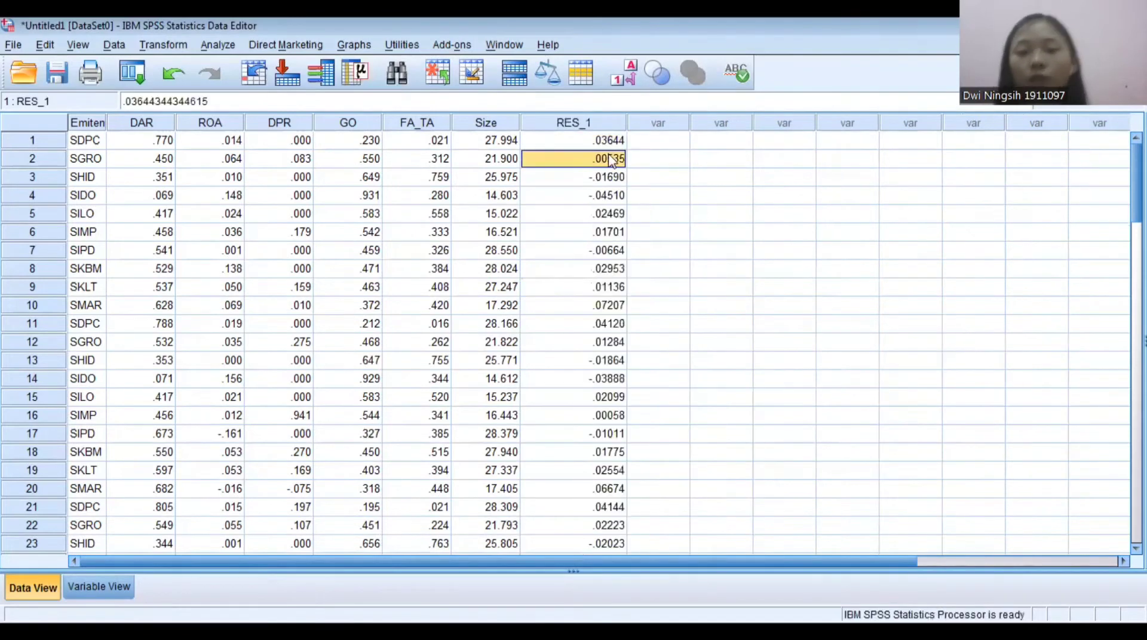
left_click(636, 145)
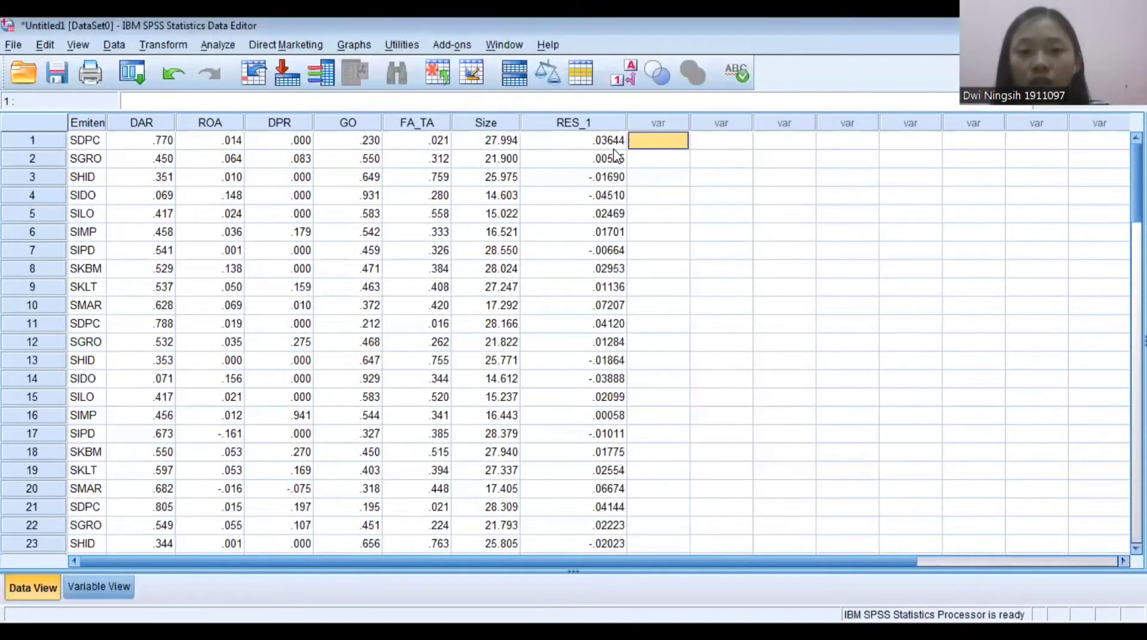
left_click(669, 176)
left_click(665, 144)
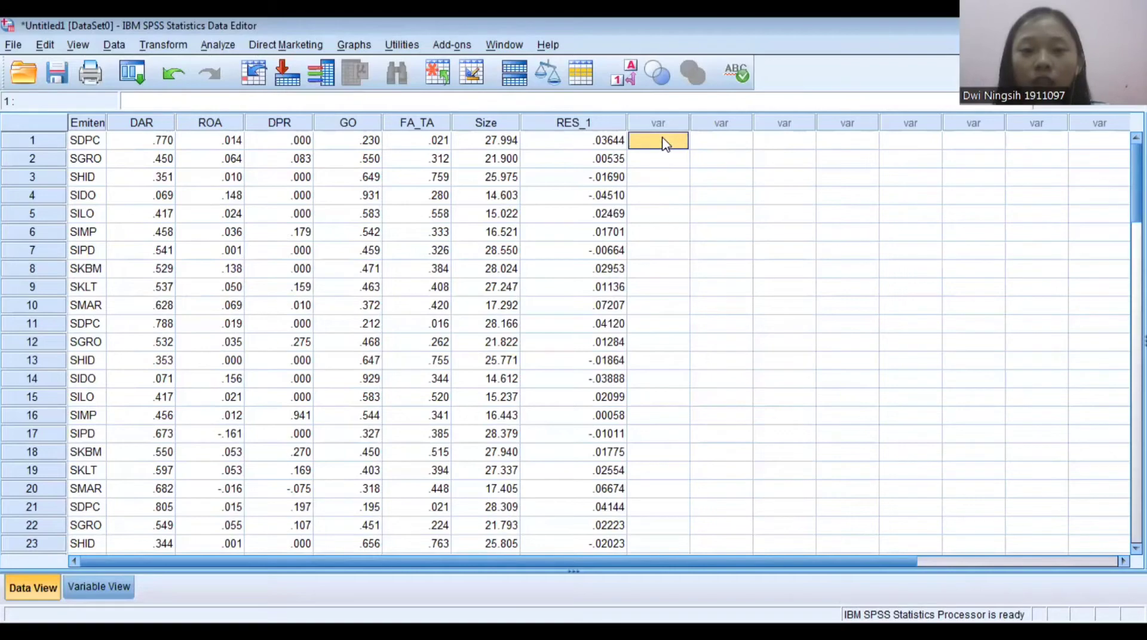
left_click(598, 18)
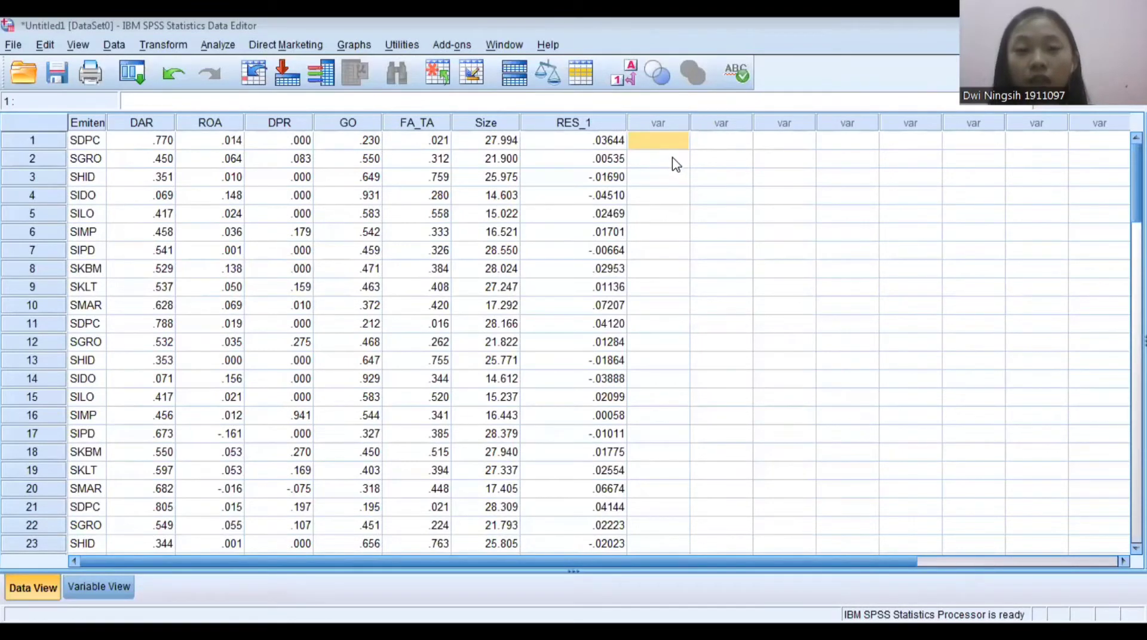
left_click(671, 145)
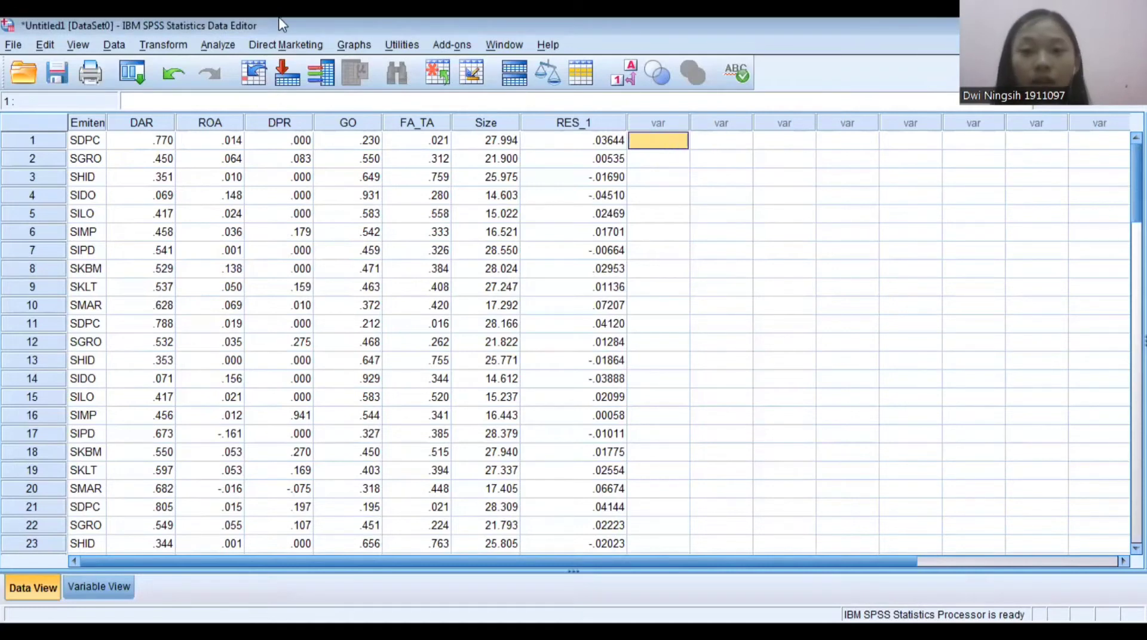
left_click(633, 197)
left_click(654, 143)
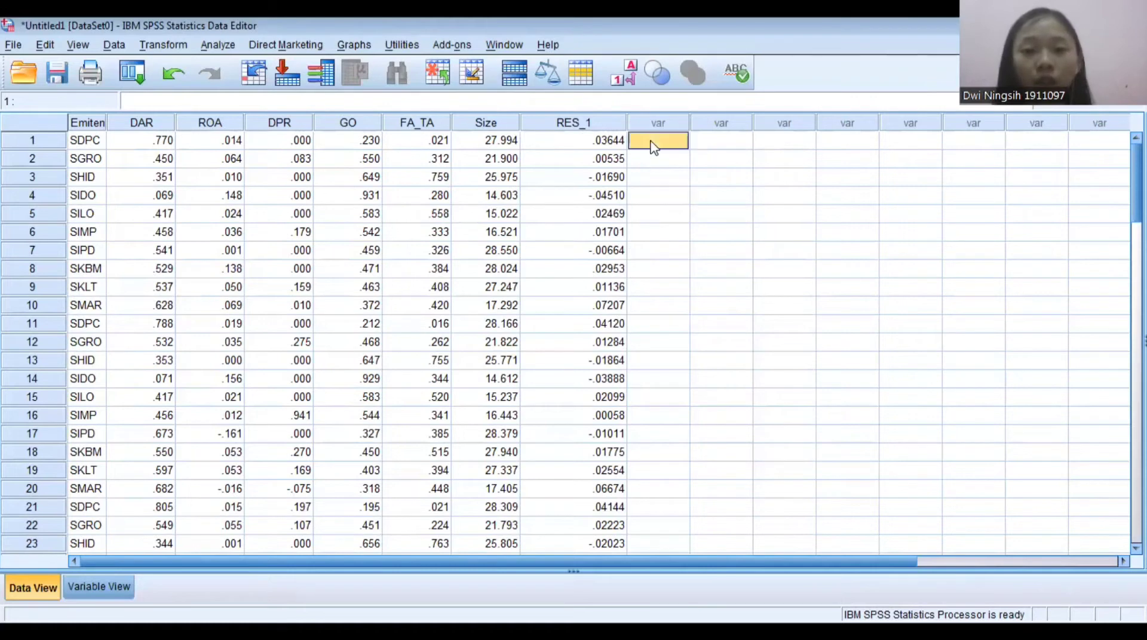
Compute a new variable AbsRes_Y as ABS(RES_1), the absolute value of the unstandardized residual.
left_click(176, 45)
left_click(189, 70)
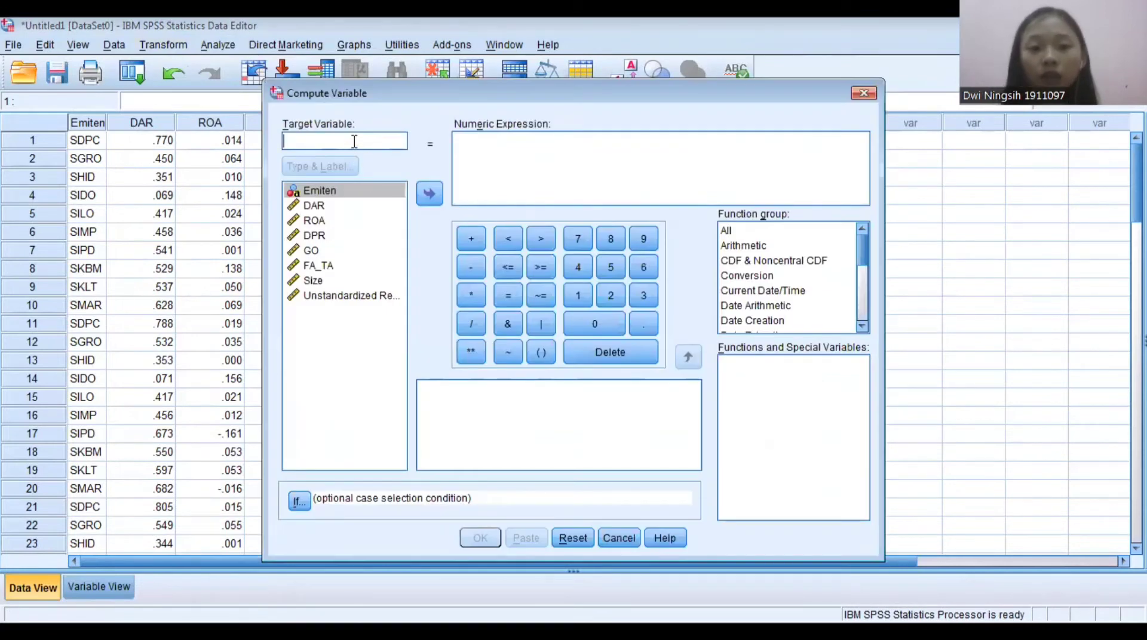
type("AbsRes_Y")
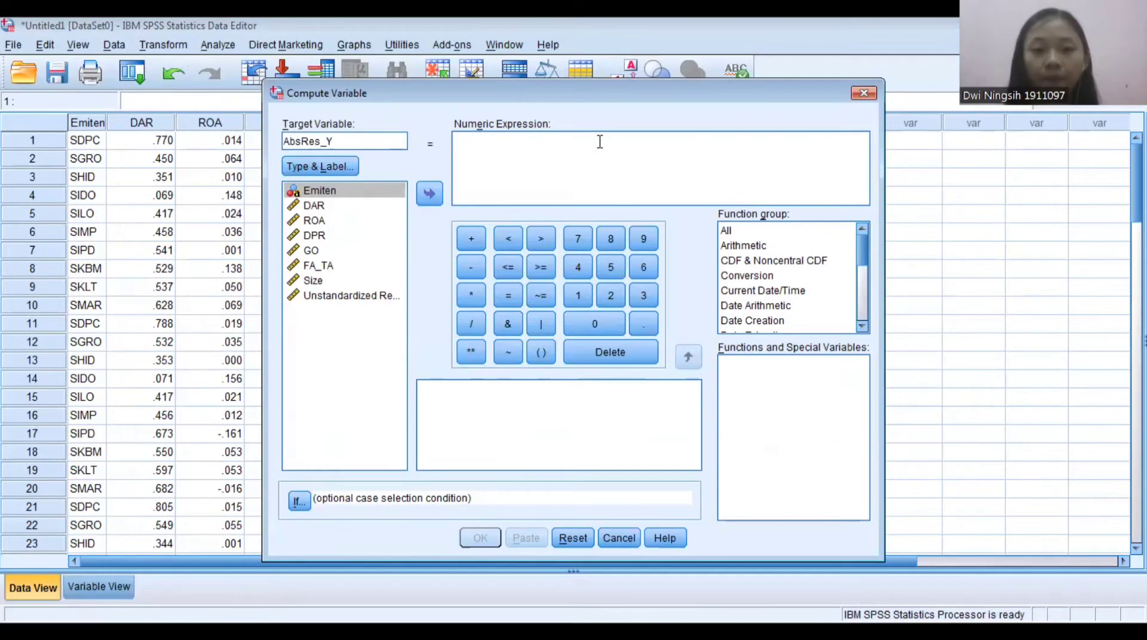
left_click(600, 141)
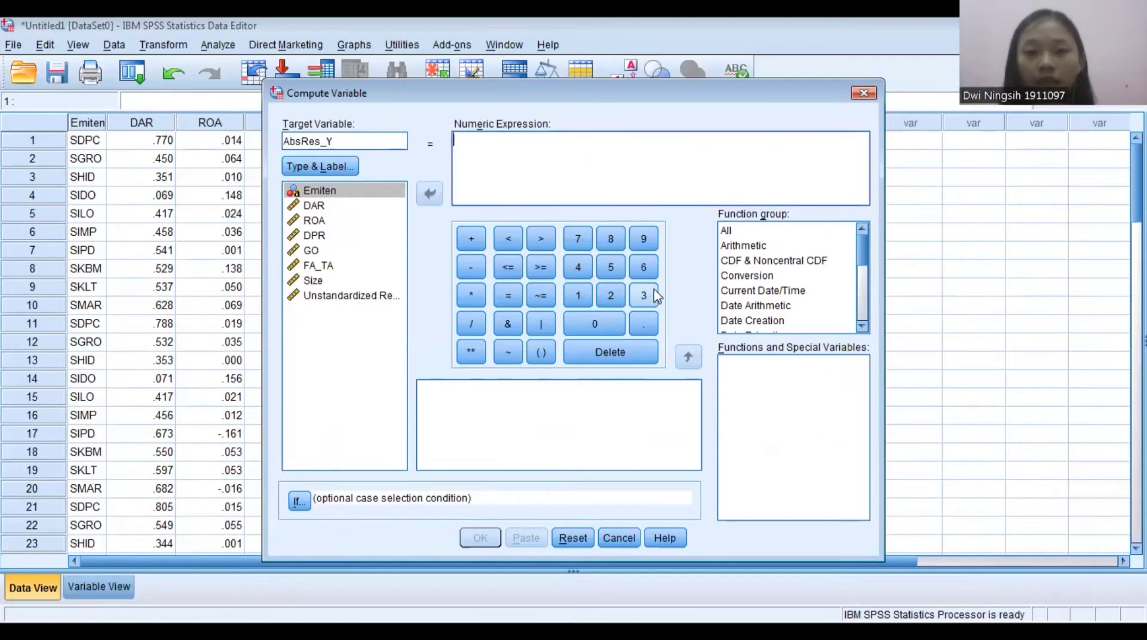
left_click(755, 247)
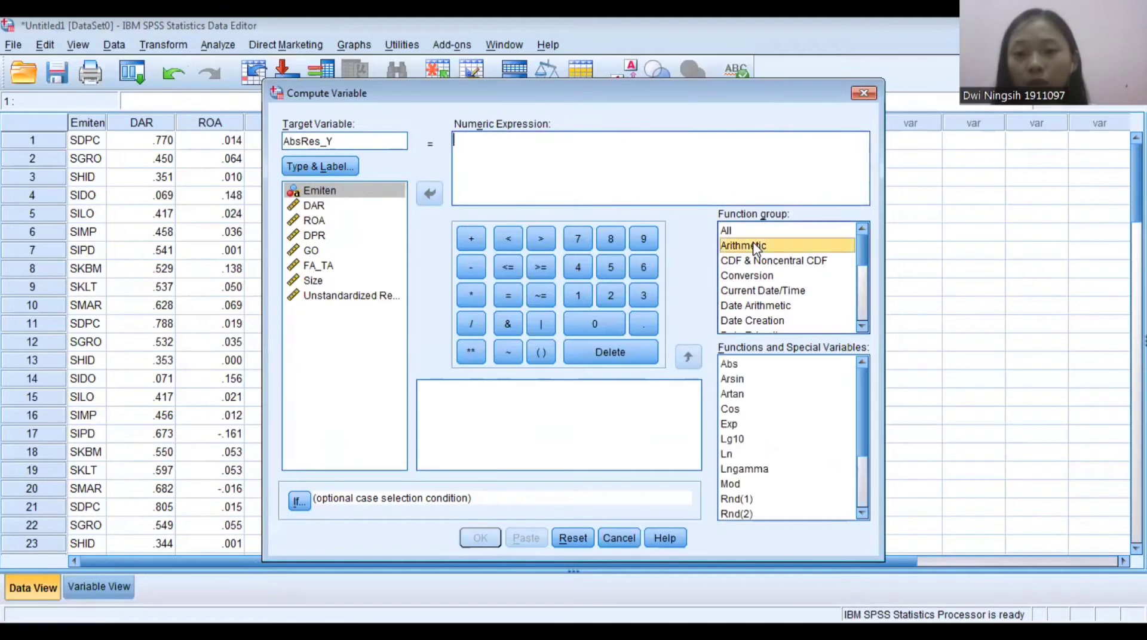
left_click(730, 364)
double_click(738, 369)
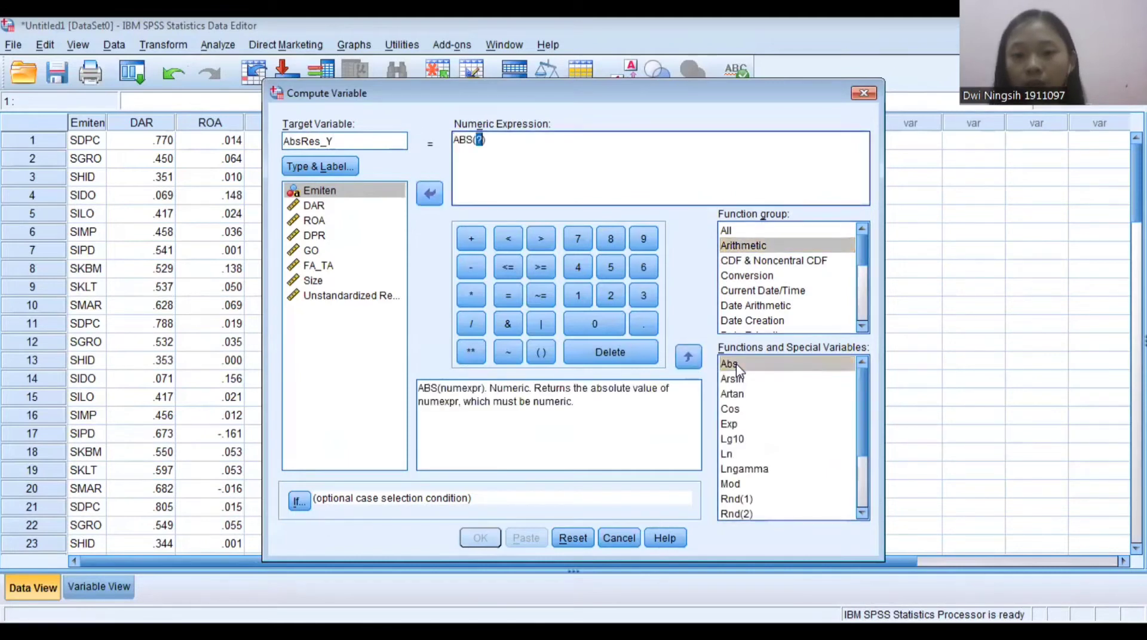
left_click(340, 297)
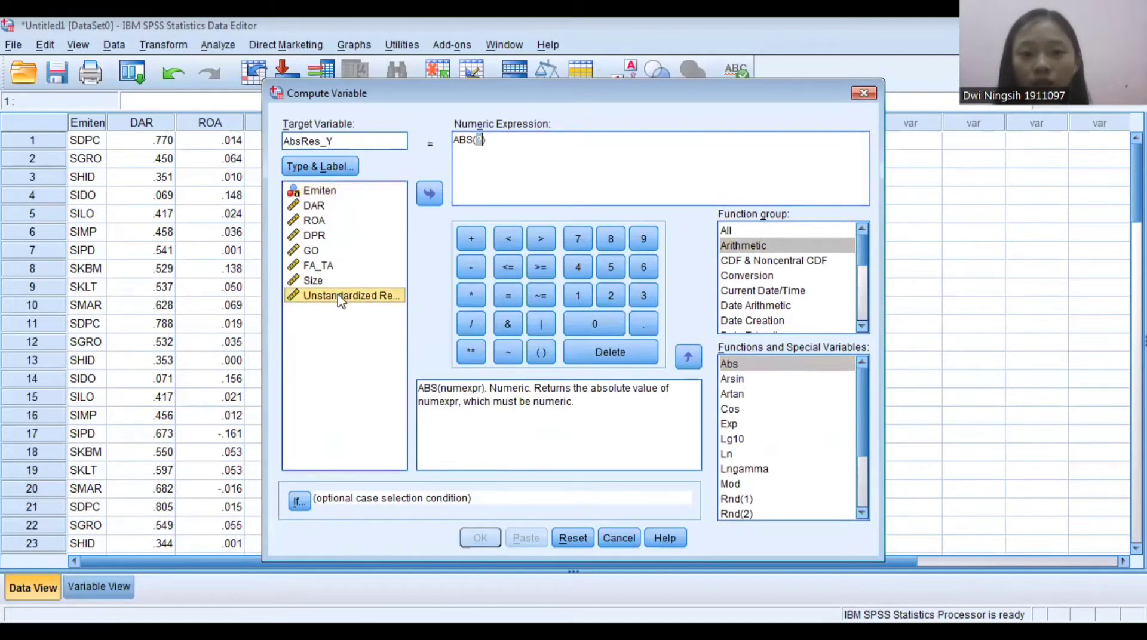
double_click(341, 297)
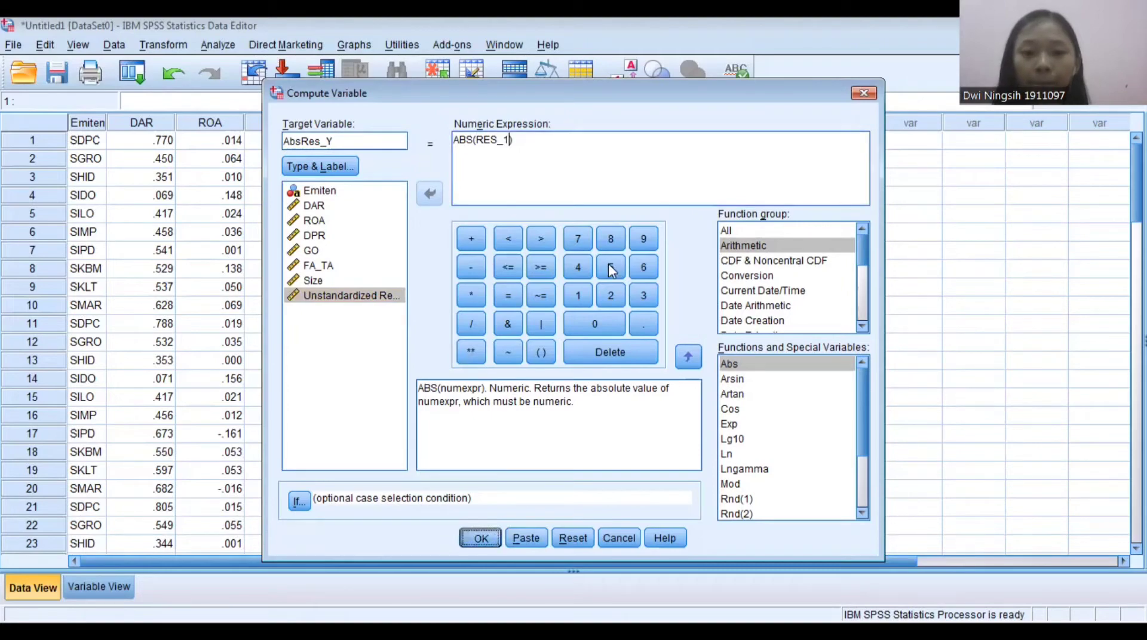
key("Return")
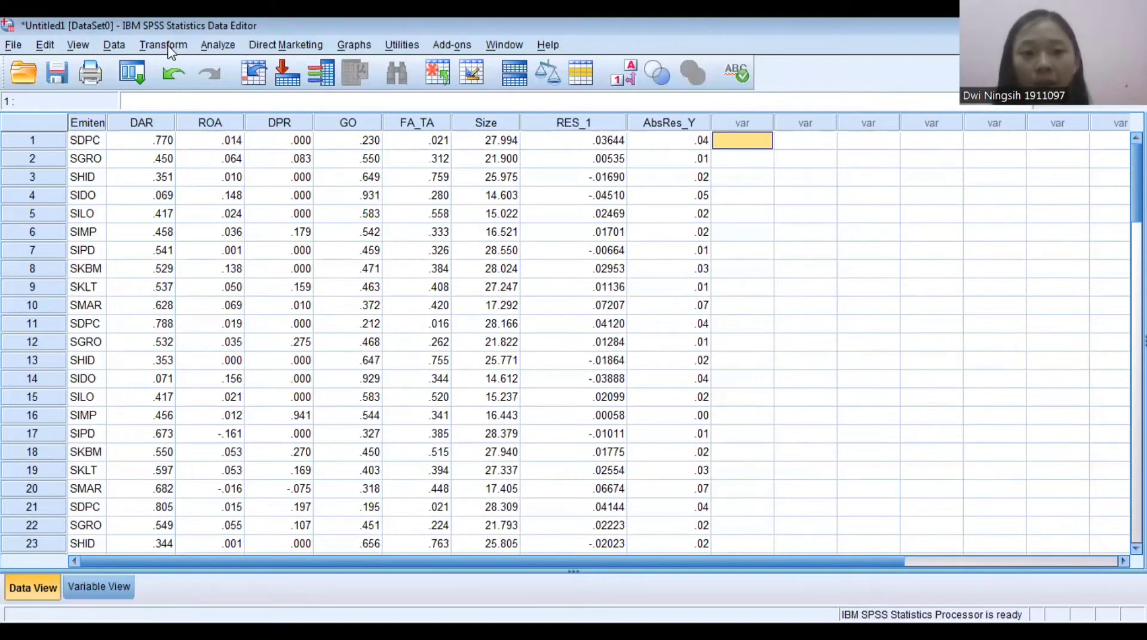
Start another variable computation with the target variable LnRes_Y and clear the old numeric expression.
left_click(167, 46)
left_click(197, 67)
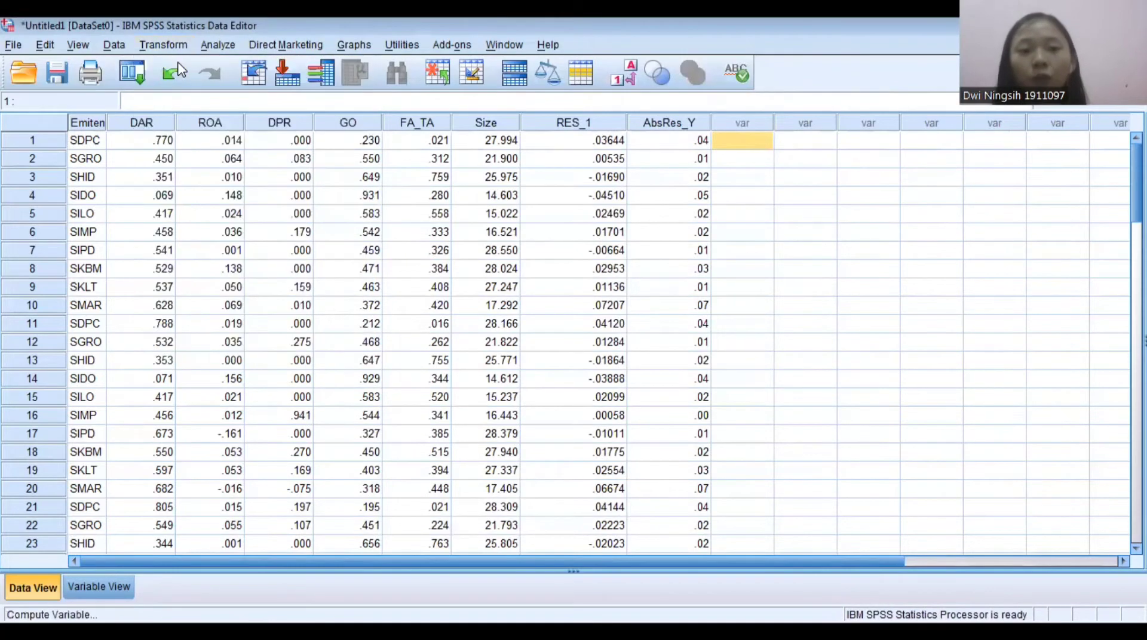
left_click(303, 140)
key("BackSpace")
key("BackSpace")
key("BackSpace")
type("LnRes_Y")
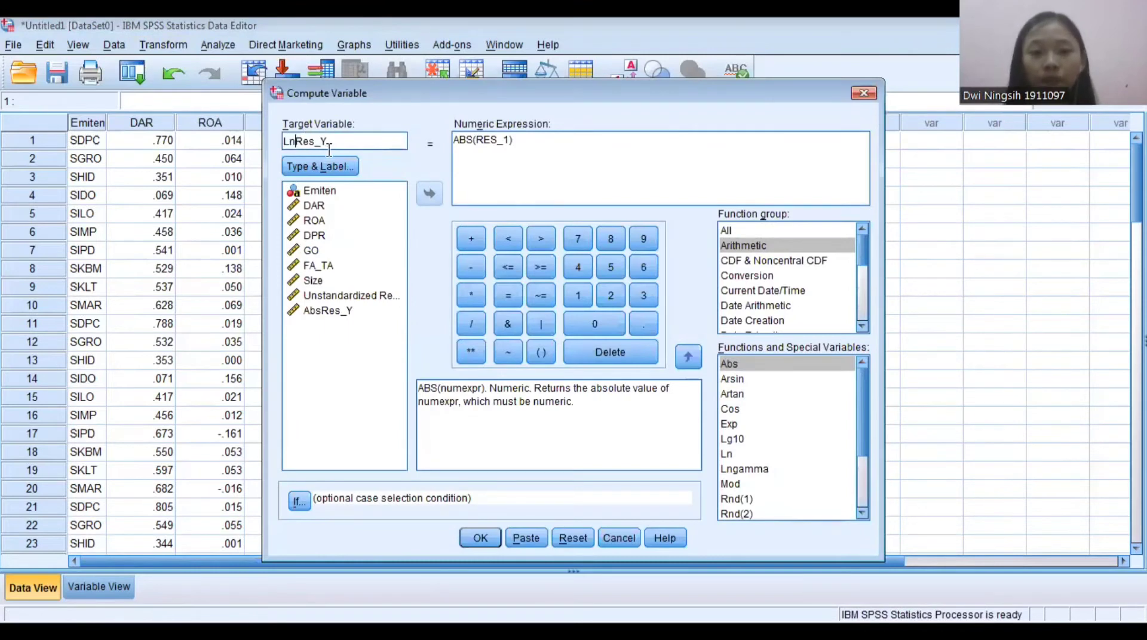
key("Tab")
key("BackSpace")
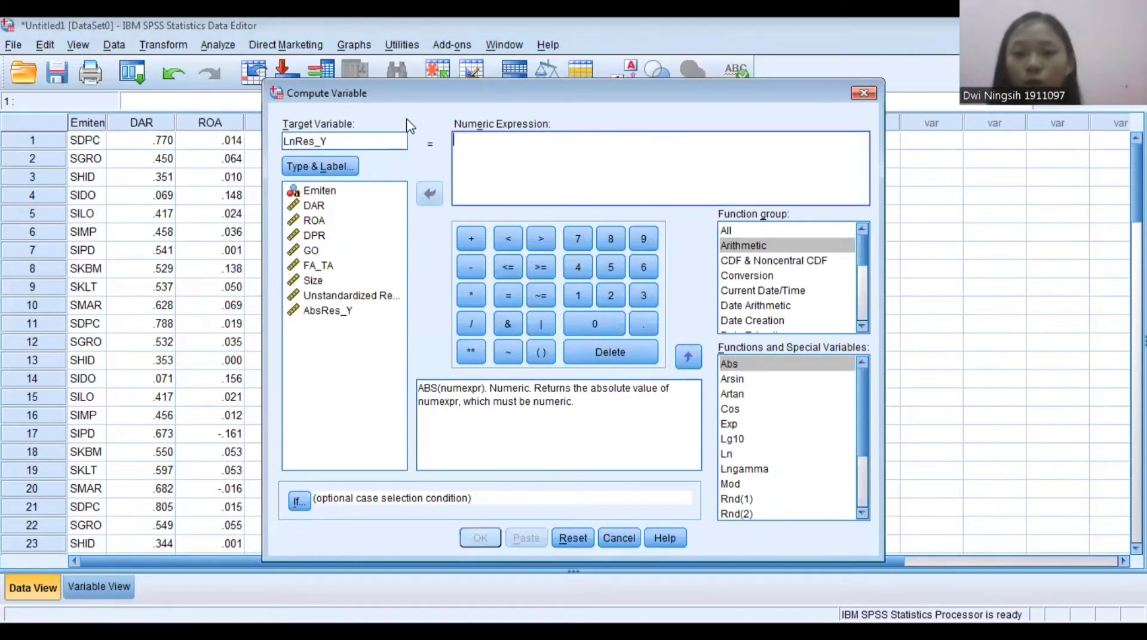
Set the numeric expression to LN(RES_1 ** 2) using the arithmetic Ln function and compute the variable.
left_click(754, 251)
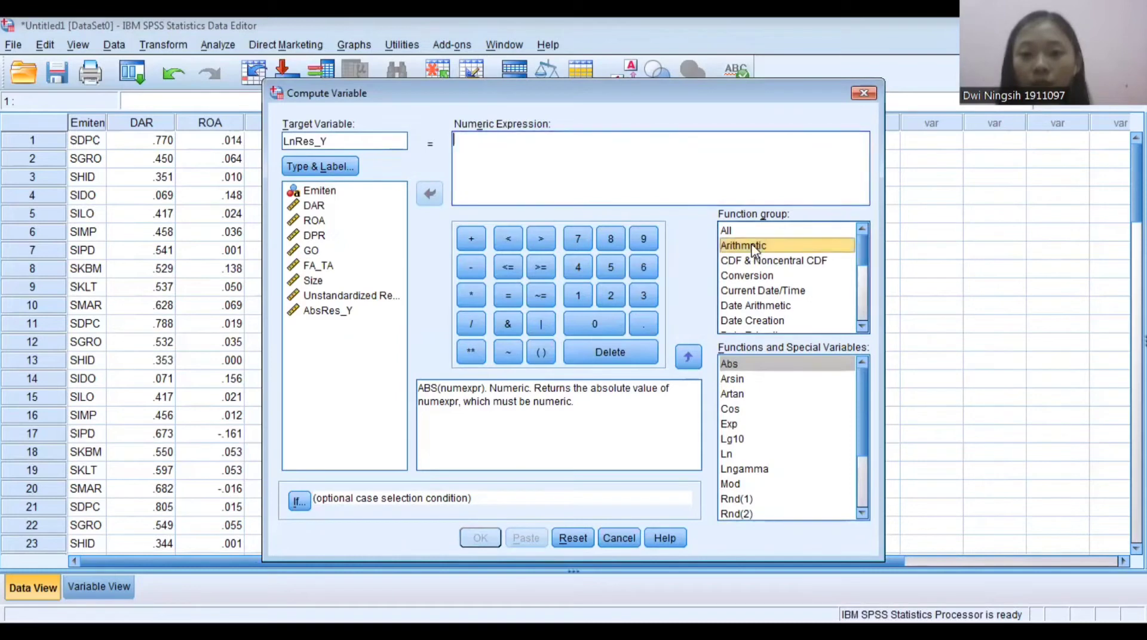
double_click(733, 456)
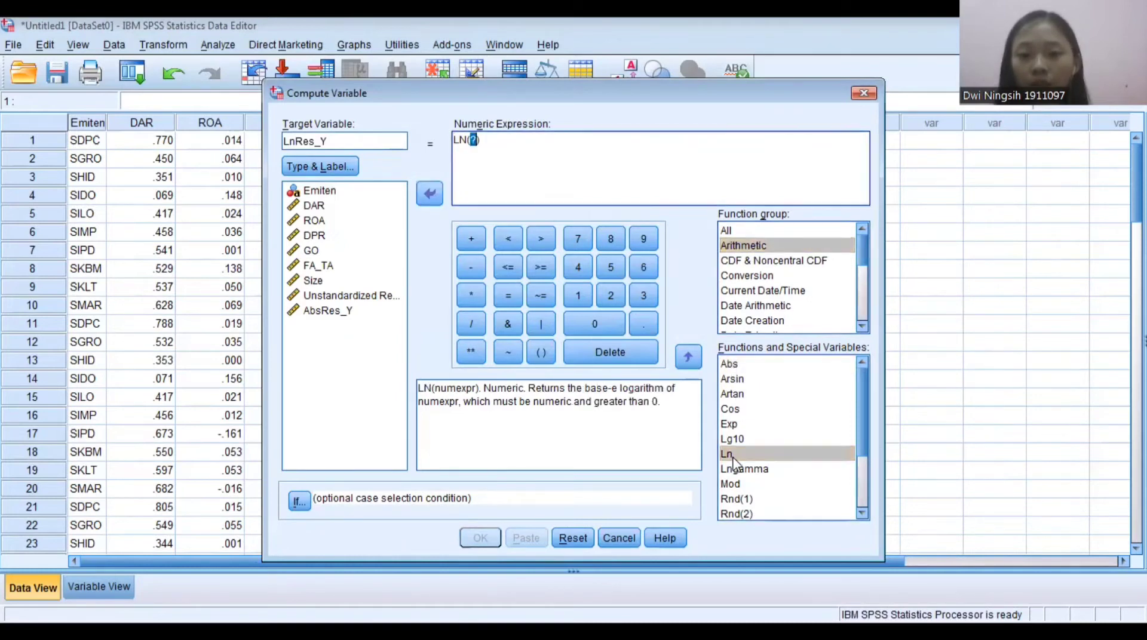
double_click(343, 297)
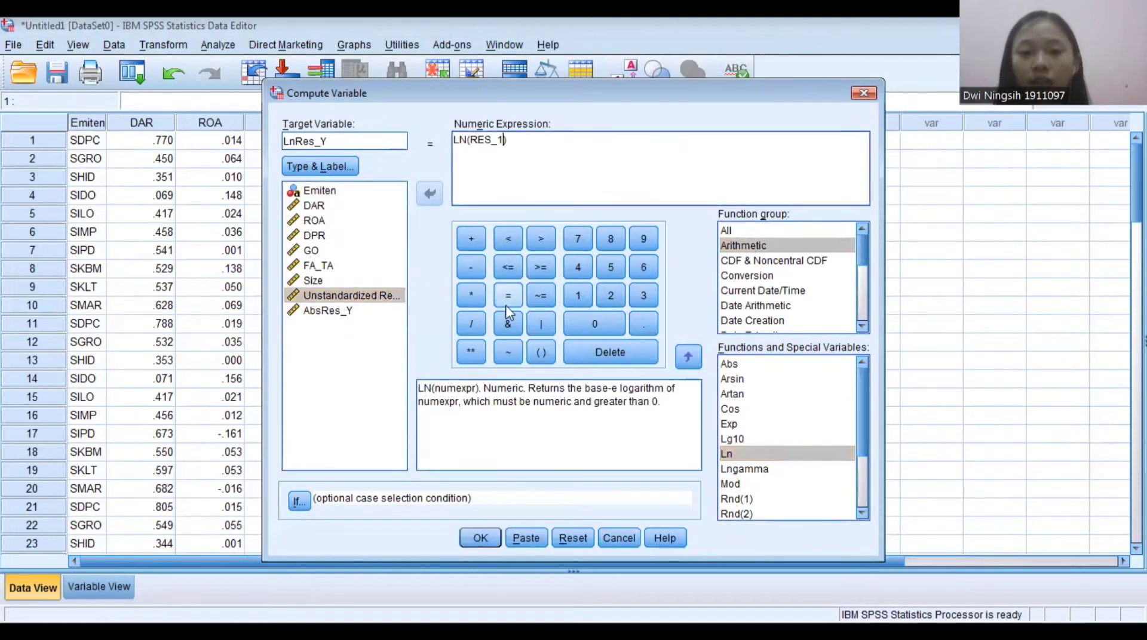
left_click(471, 352)
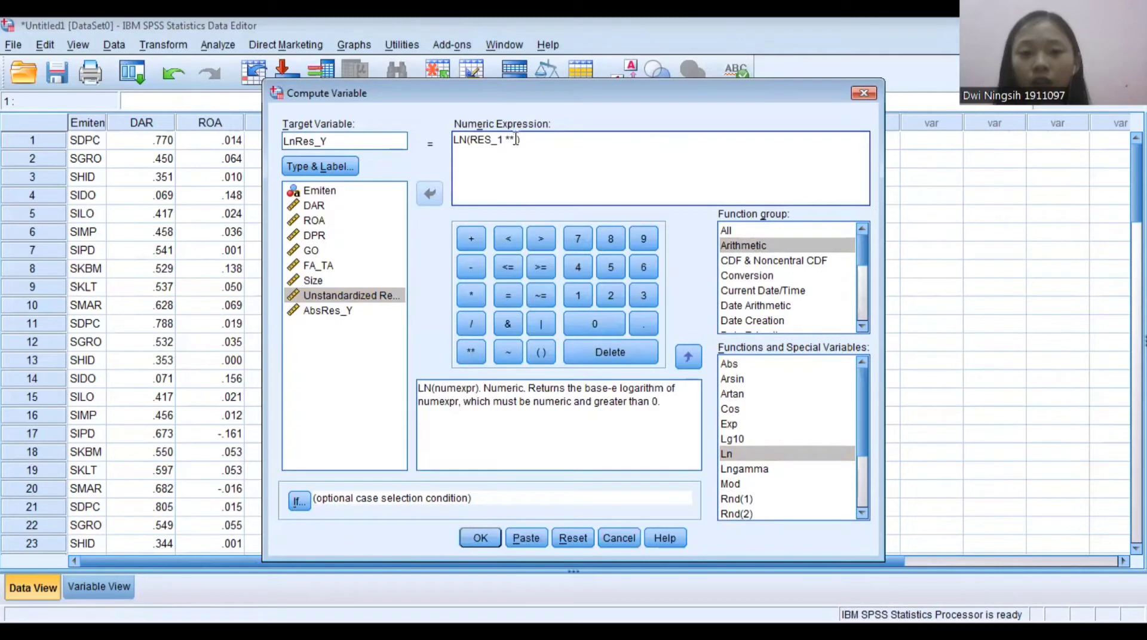
left_click(611, 292)
left_click(478, 538)
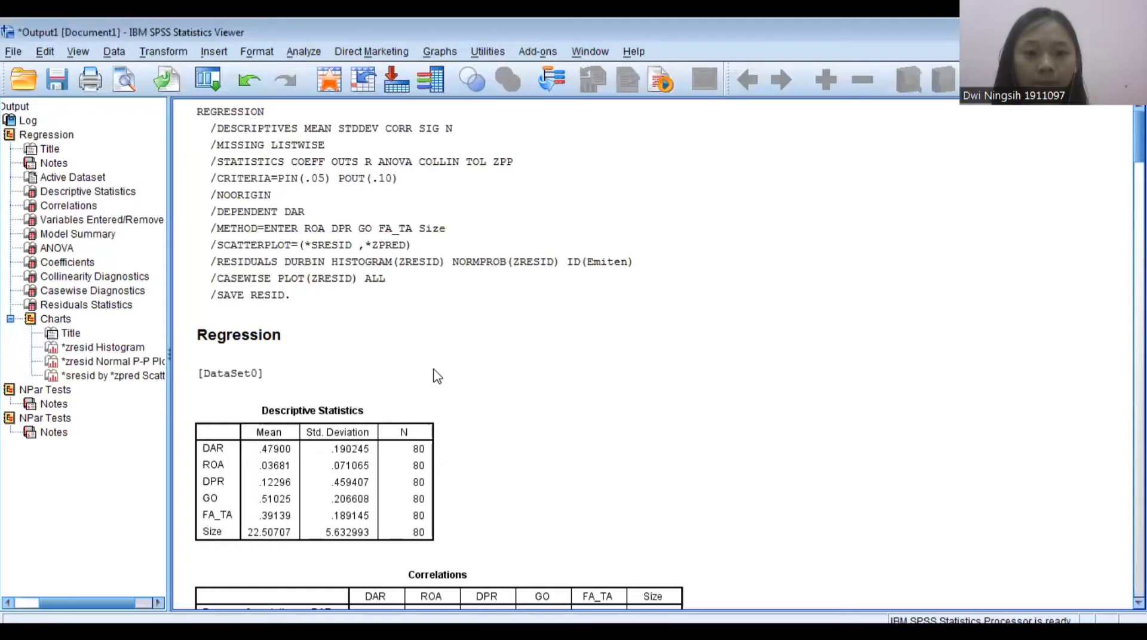
Review the regression output from the descriptive statistics through the tables and charts, and select the normal P-P plot.
scroll(445, 376, "down", 10)
scroll(445, 372, "down", 20)
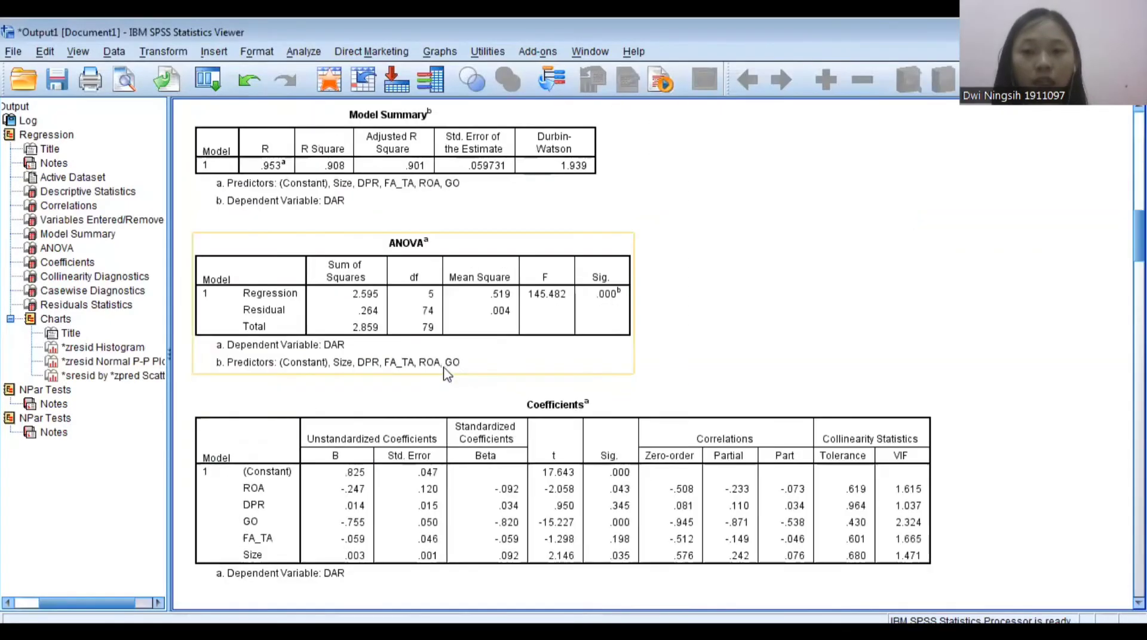
scroll(445, 373, "down", 15)
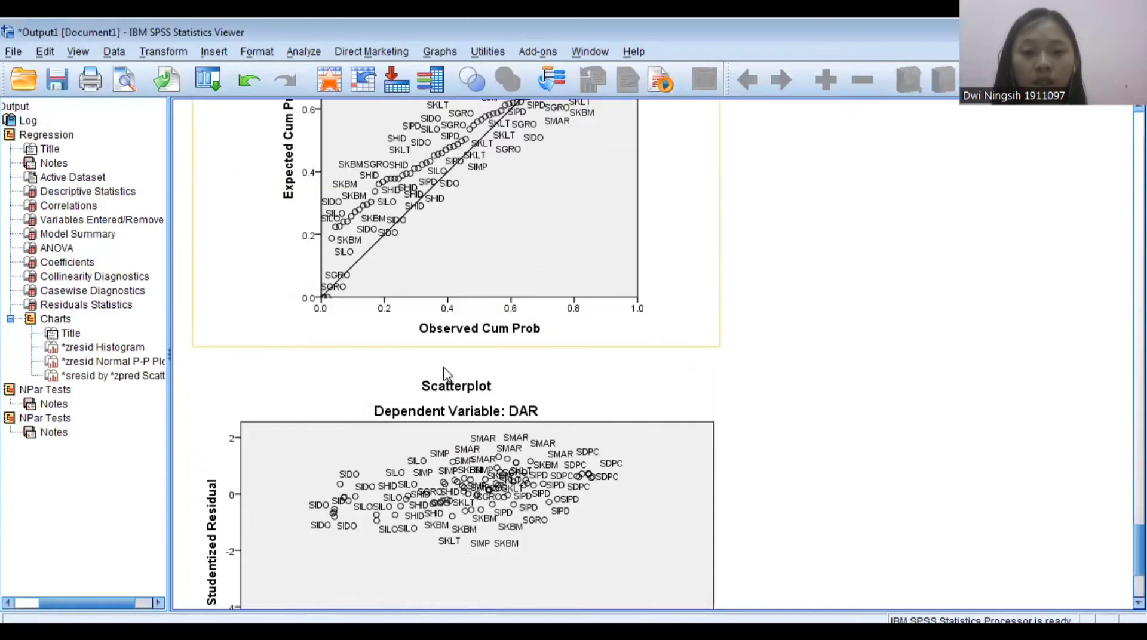
scroll(443, 372, "up", 8)
scroll(276, 252, "down", 3)
left_click(268, 252)
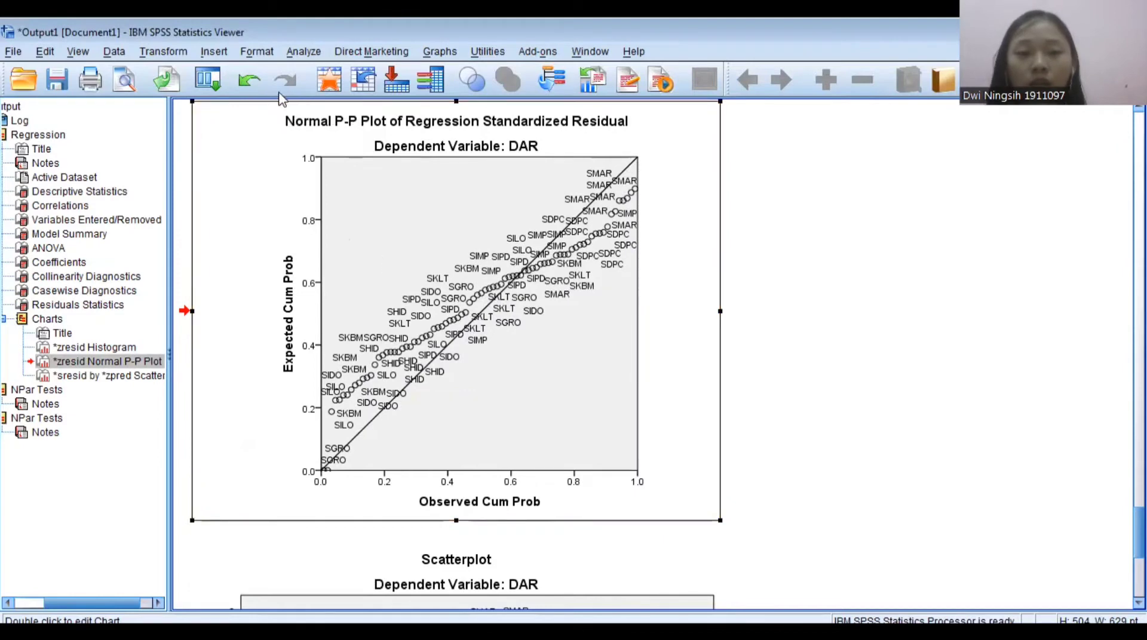
Run a one-sample Kolmogorov-Smirnov test on DAR against the normal distribution and select the resulting test table.
left_click(303, 51)
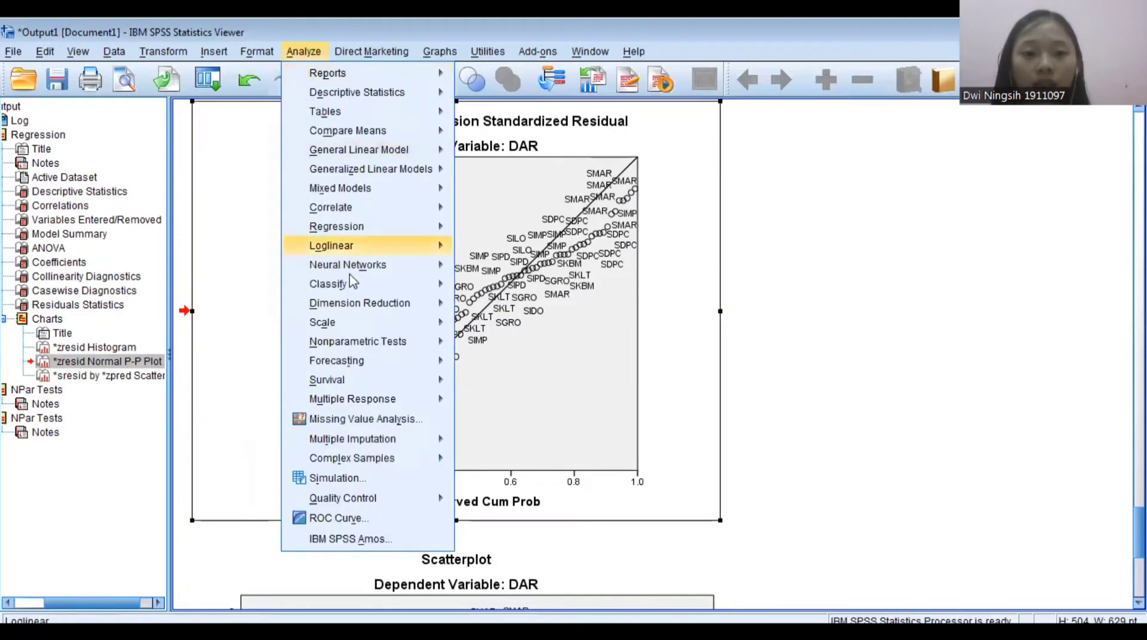
mouse_move(373, 345)
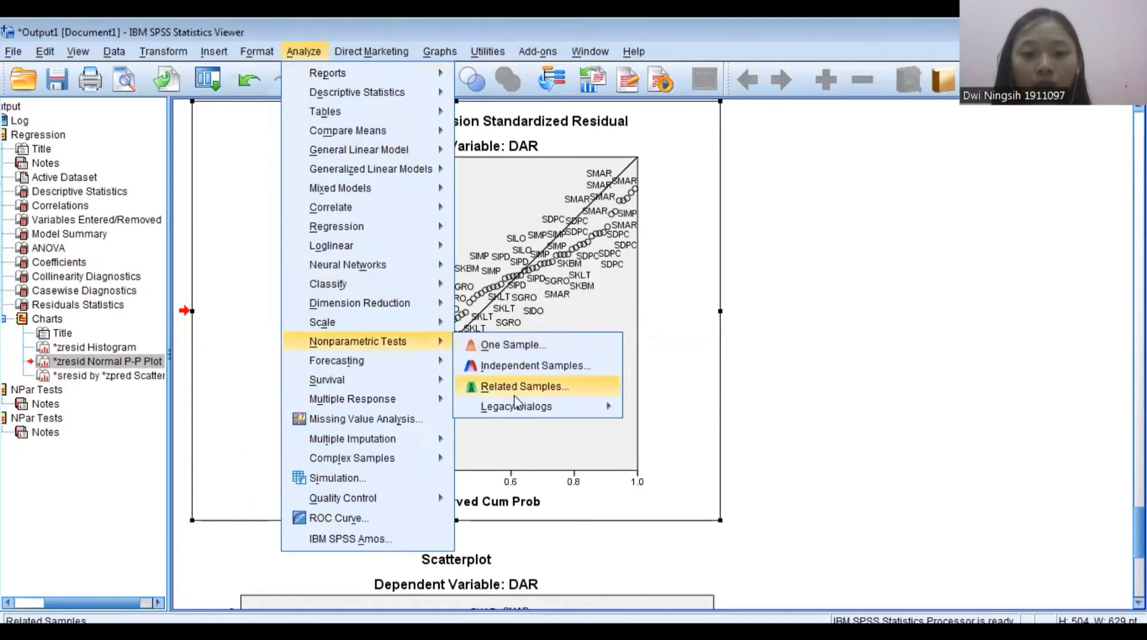
mouse_move(520, 406)
left_click(687, 472)
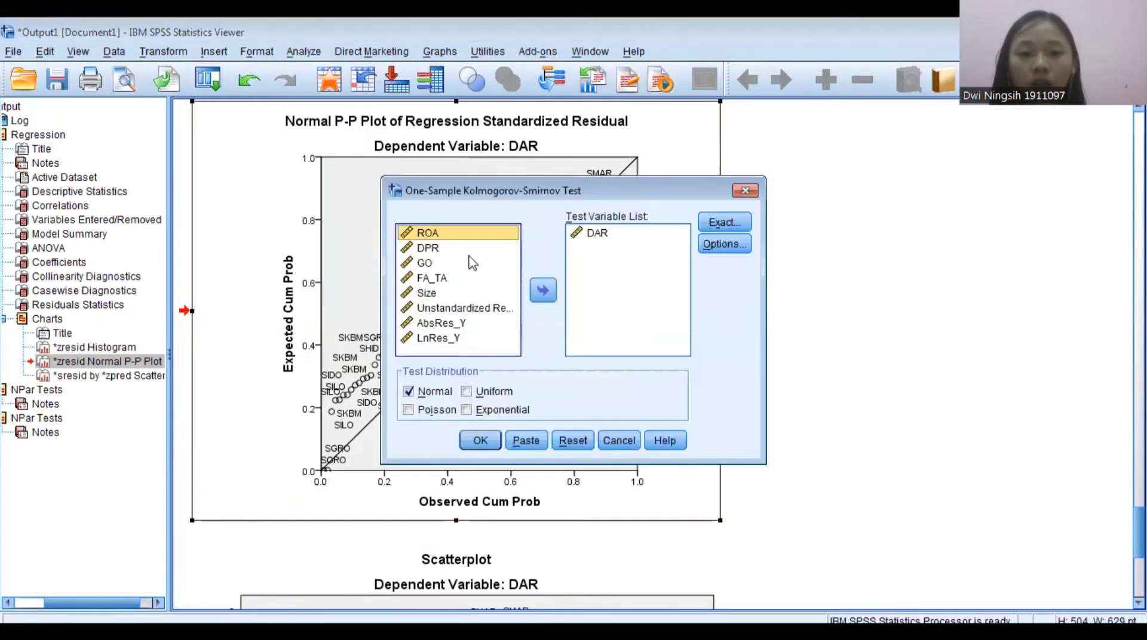
left_click(598, 234)
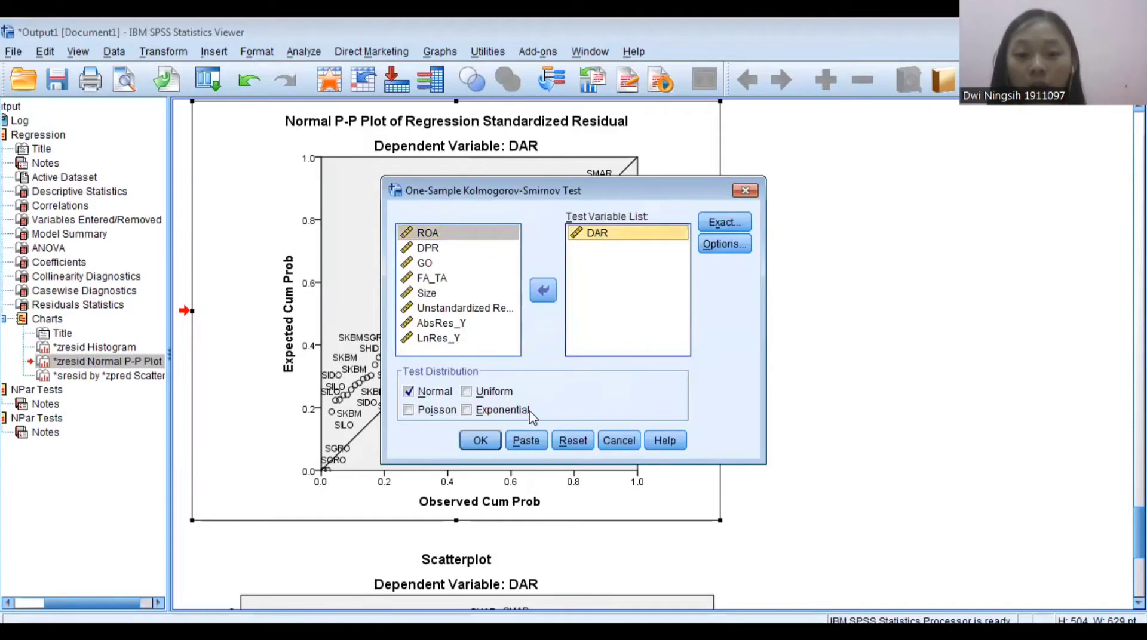
left_click(481, 441)
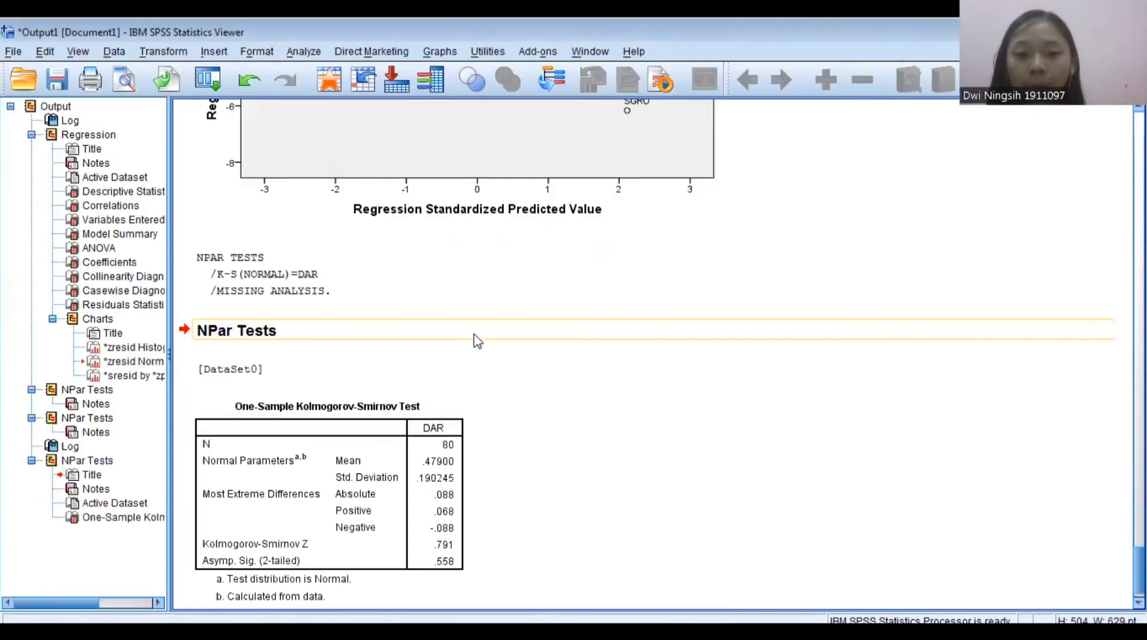
left_click(426, 493)
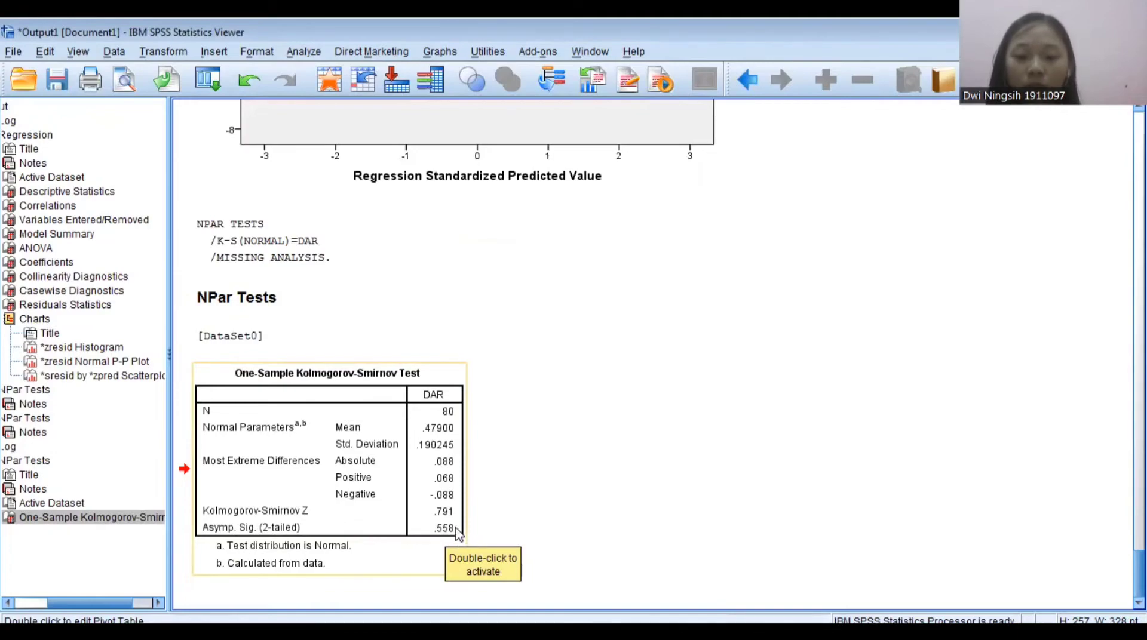
Run a nonparametric Runs Test on the unstandardized residual with the median as cut point and select its result table.
scroll(486, 487, "up", 5)
scroll(485, 487, "down", 5)
scroll(485, 487, "up", 15)
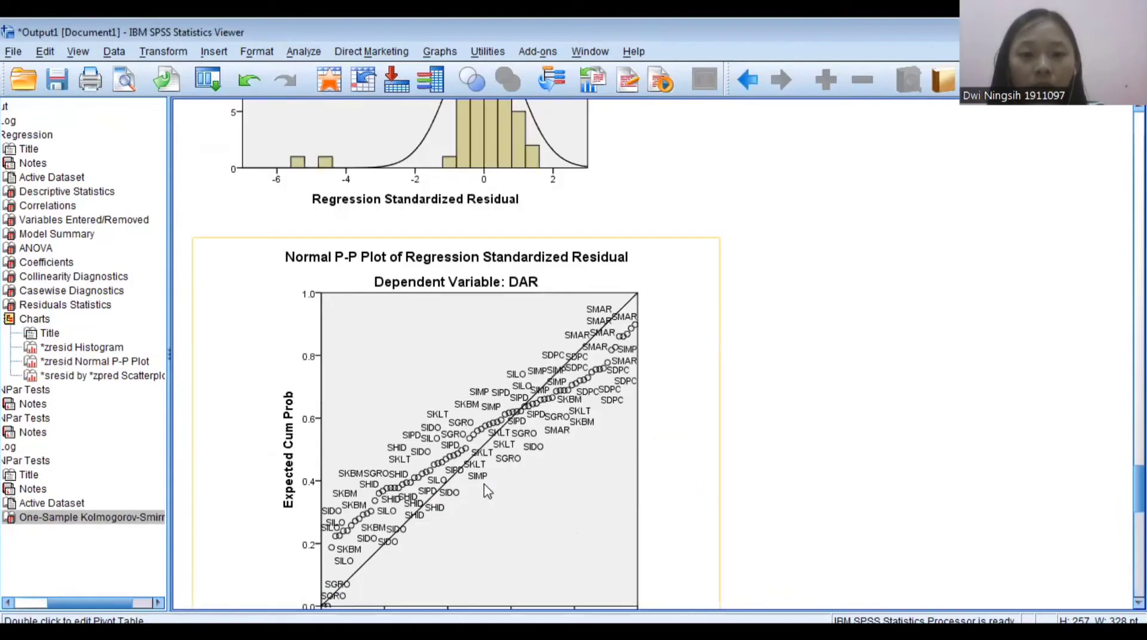
scroll(487, 492, "up", 10)
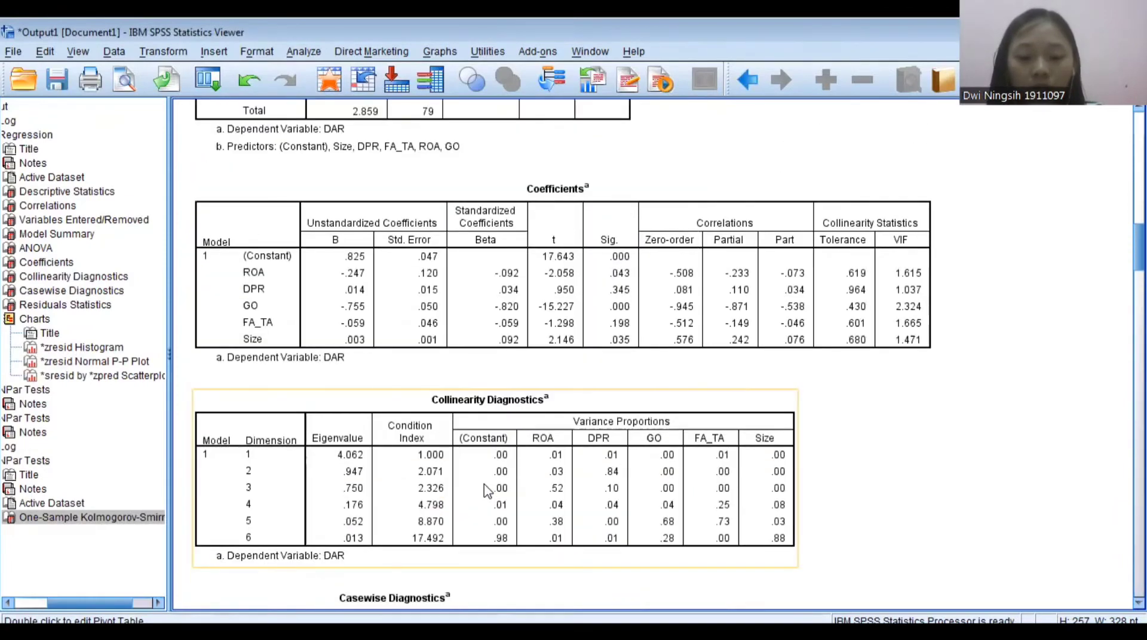
scroll(488, 491, "up", 10)
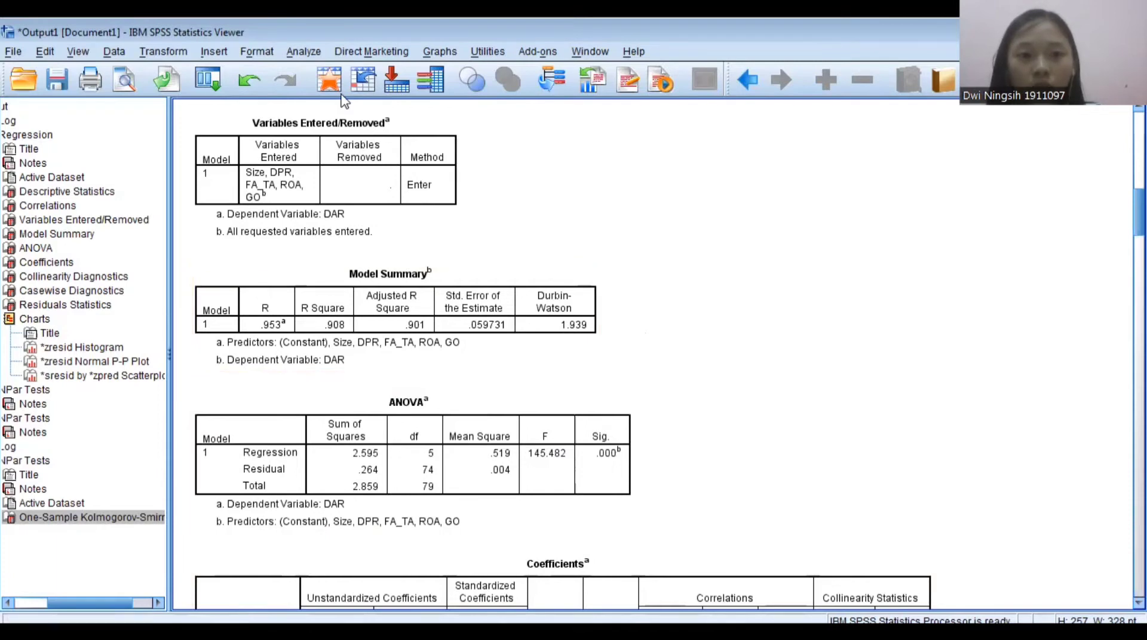
left_click(304, 52)
mouse_move(371, 350)
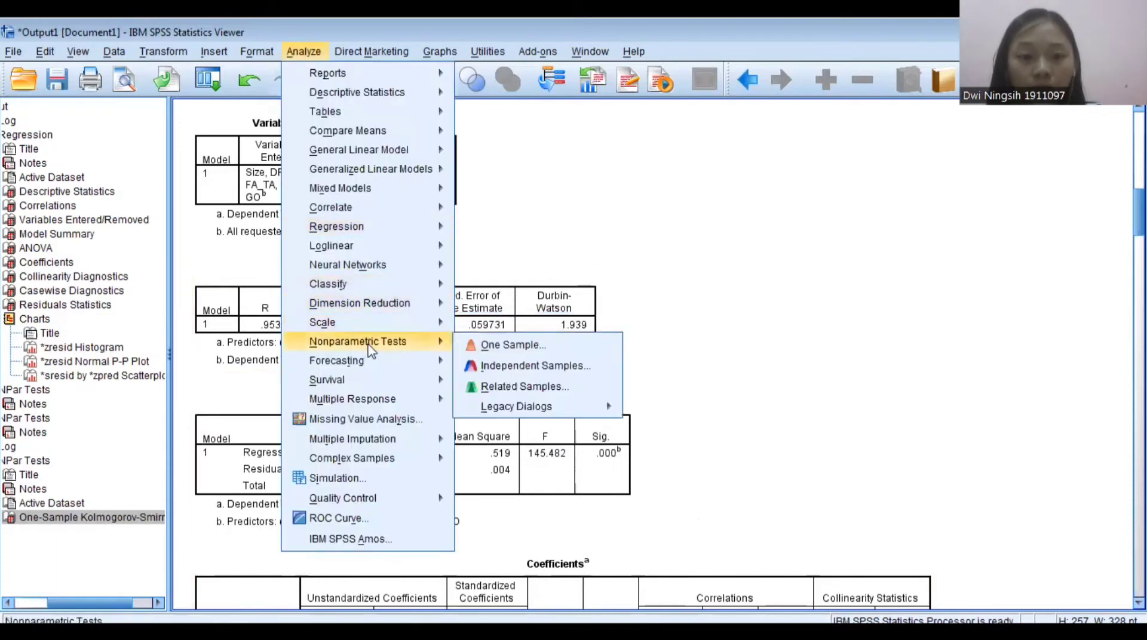
mouse_move(518, 412)
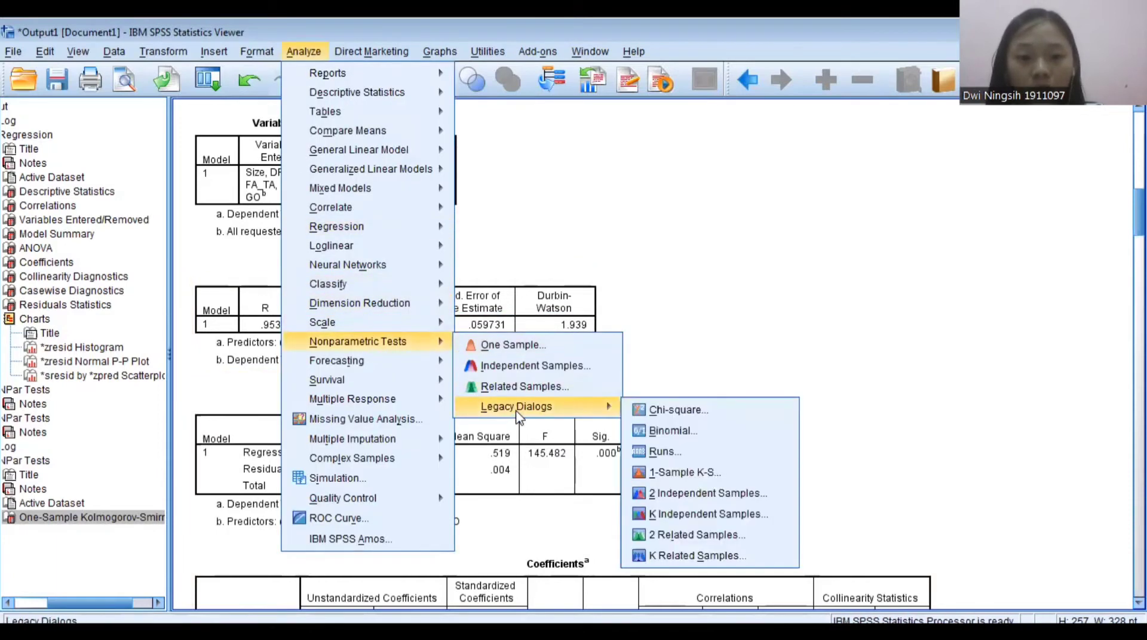
left_click(663, 453)
left_click(595, 239)
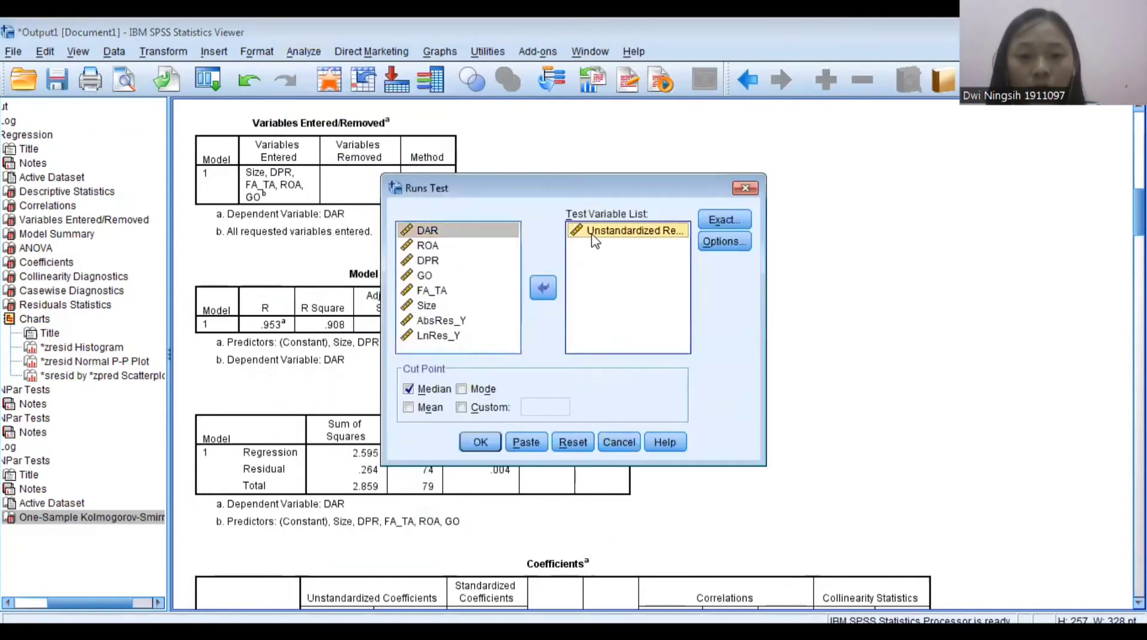
left_click(481, 443)
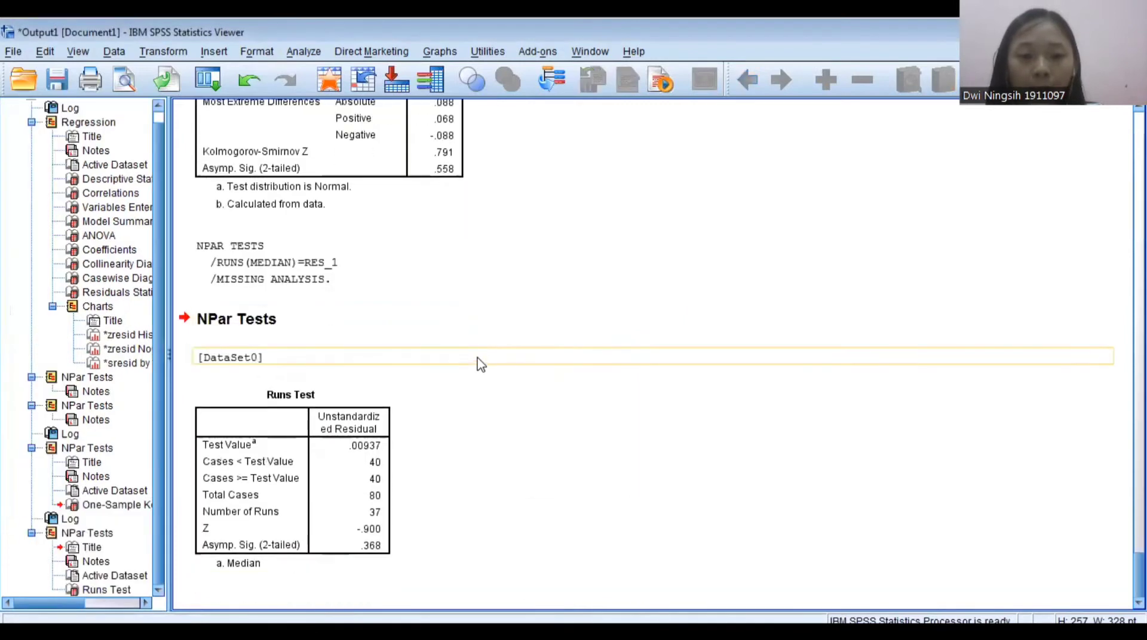
left_click(357, 519)
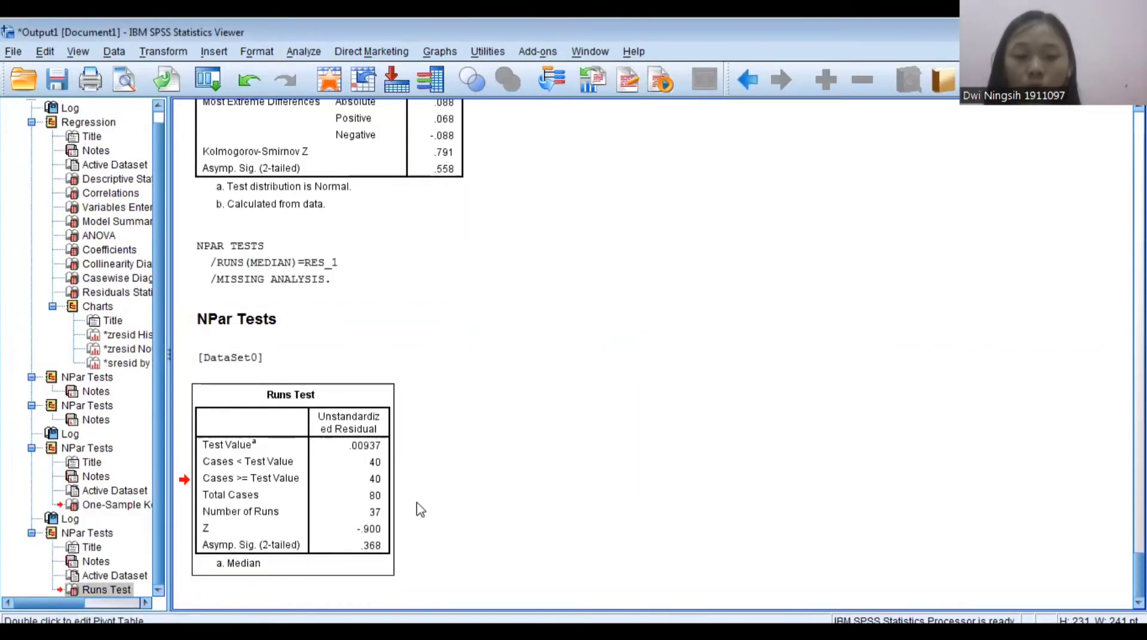
Examine the Runs Test table, the regression coefficients and residuals statistics, and the scatterplot of studentized residuals for DAR.
scroll(385, 276, "up", 10)
scroll(374, 442, "down", 10)
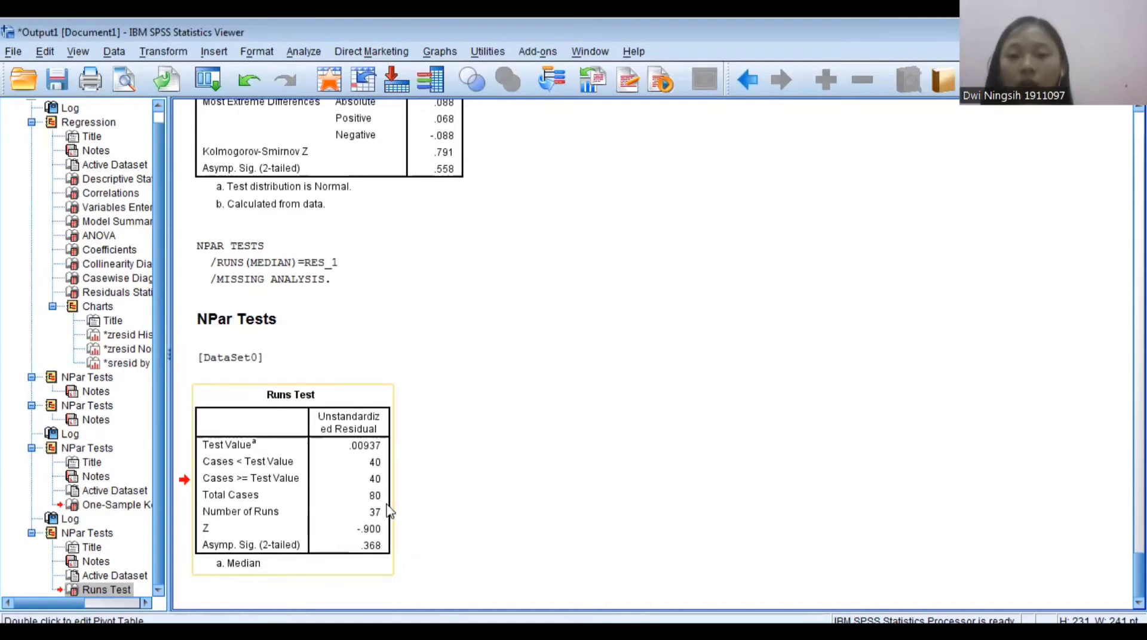
scroll(392, 502, "up", 15)
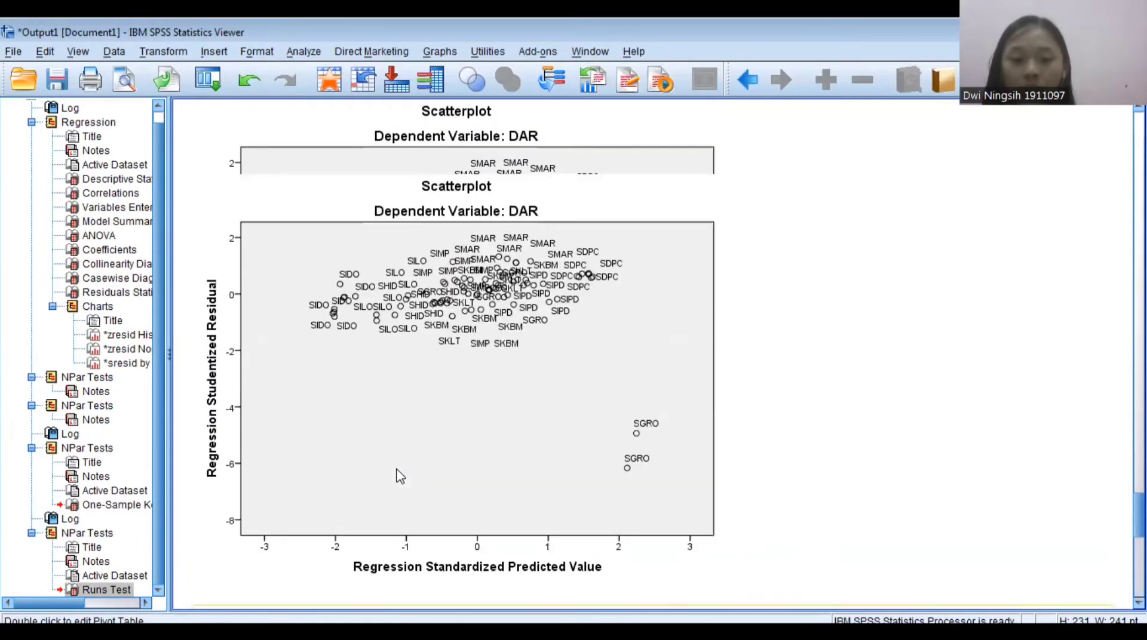
scroll(399, 476, "up", 20)
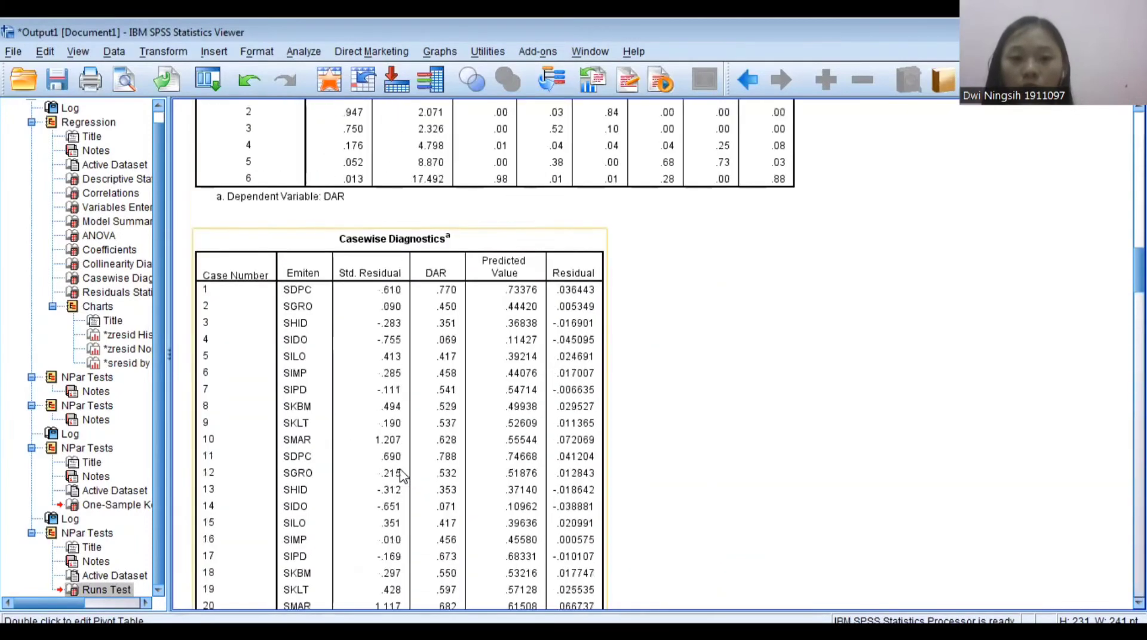
scroll(484, 411, "up", 5)
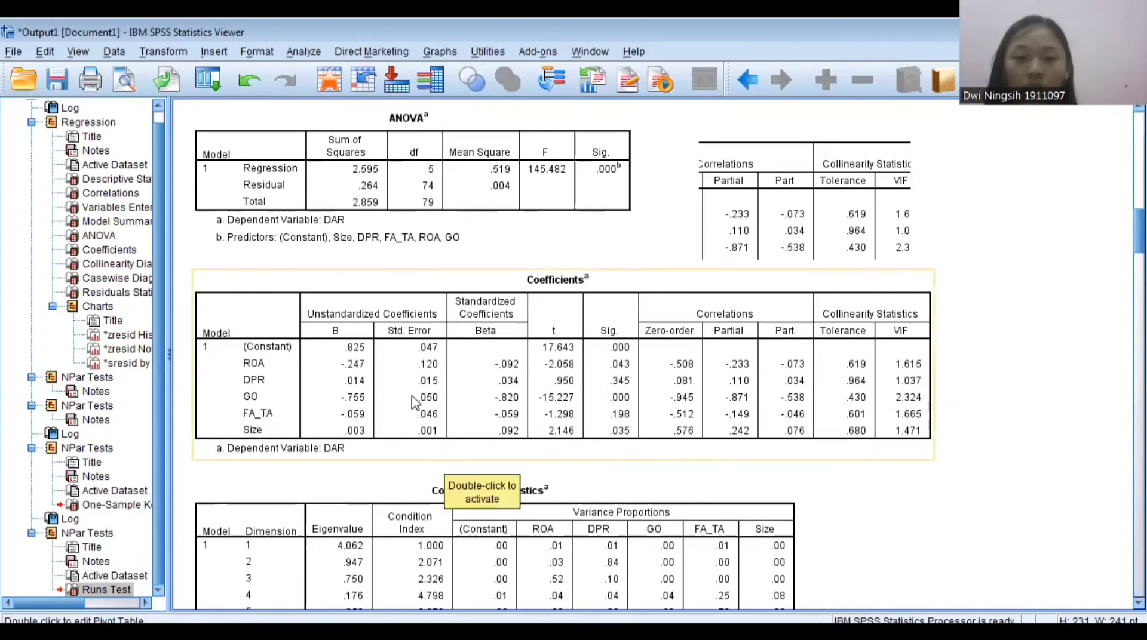
scroll(417, 407, "down", 10)
scroll(417, 406, "down", 15)
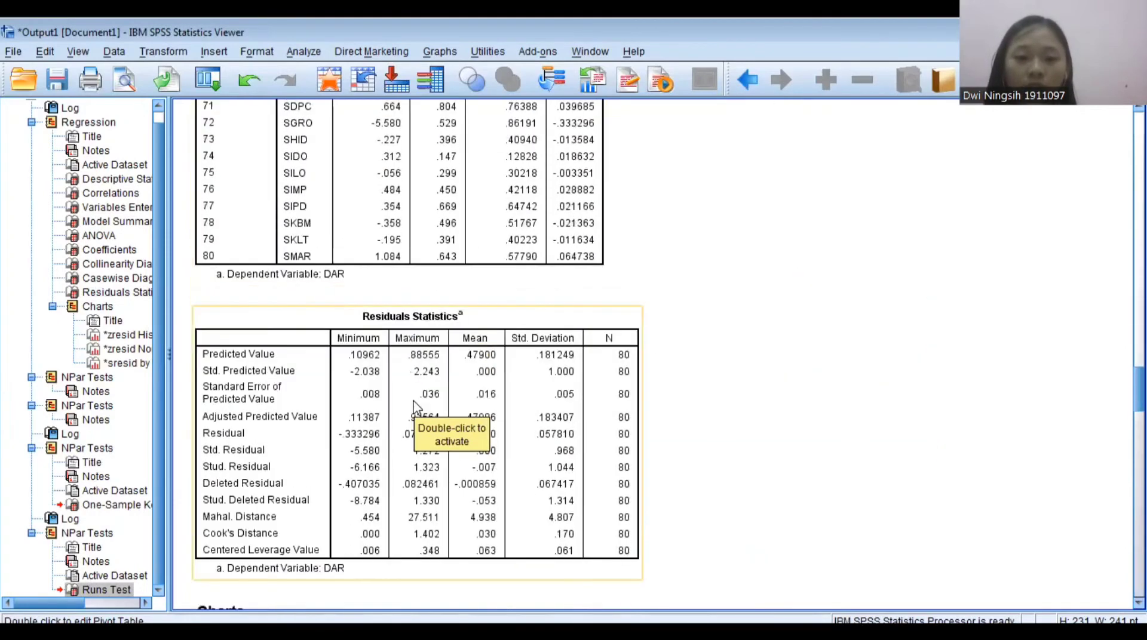
scroll(416, 406, "down", 15)
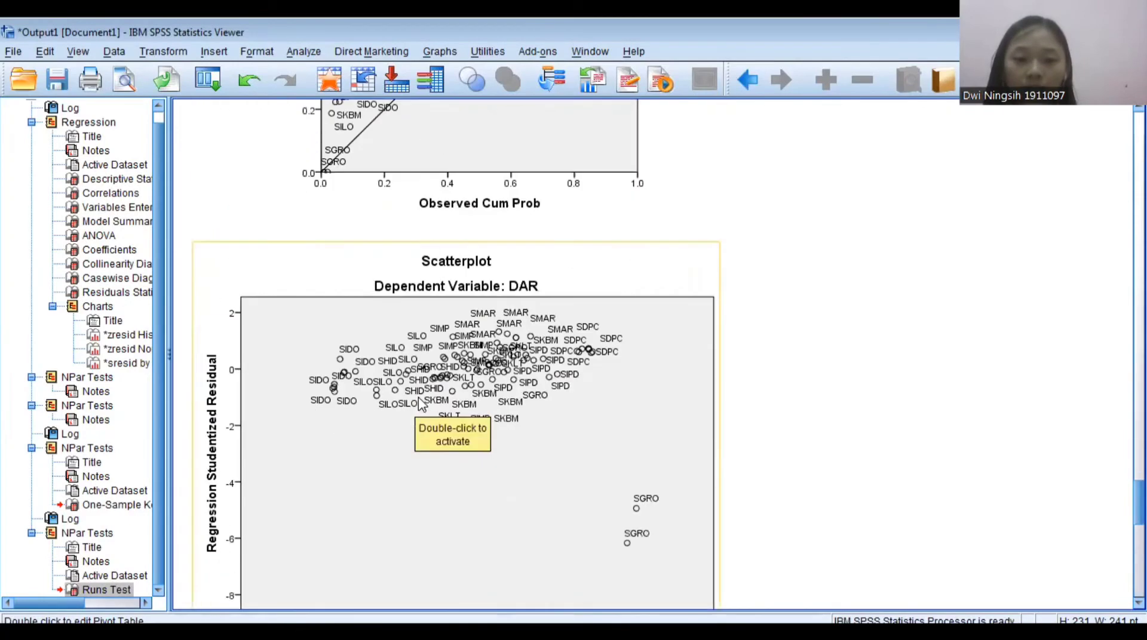
scroll(478, 405, "up", 3)
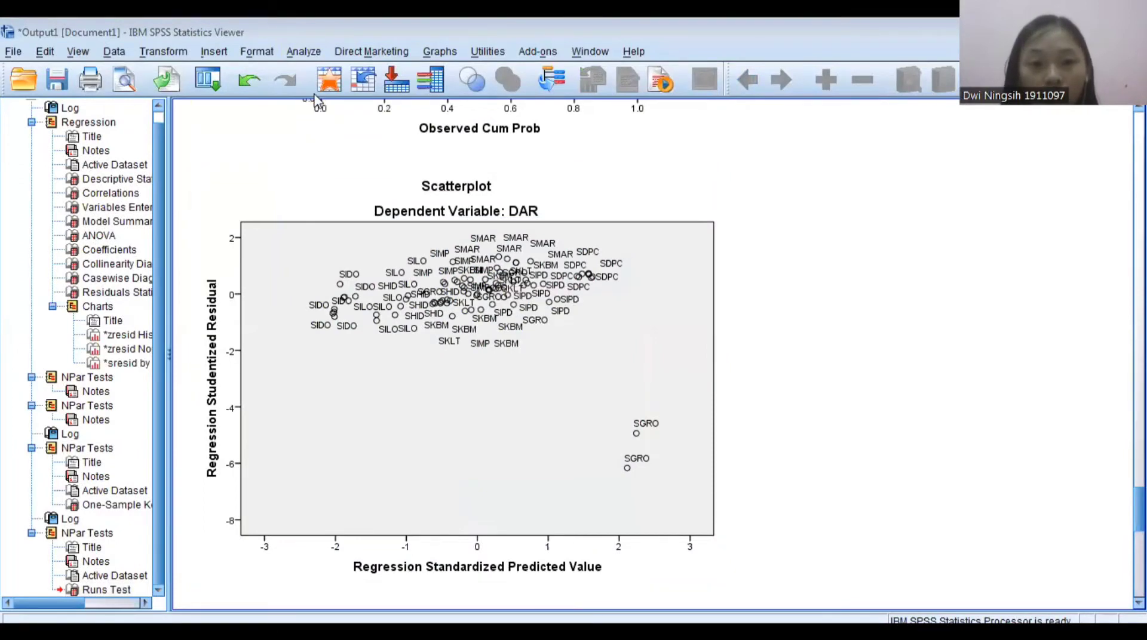
Set up another linear regression, replacing DAR with AbsRes_Y as the dependent variable.
left_click(303, 51)
mouse_move(359, 226)
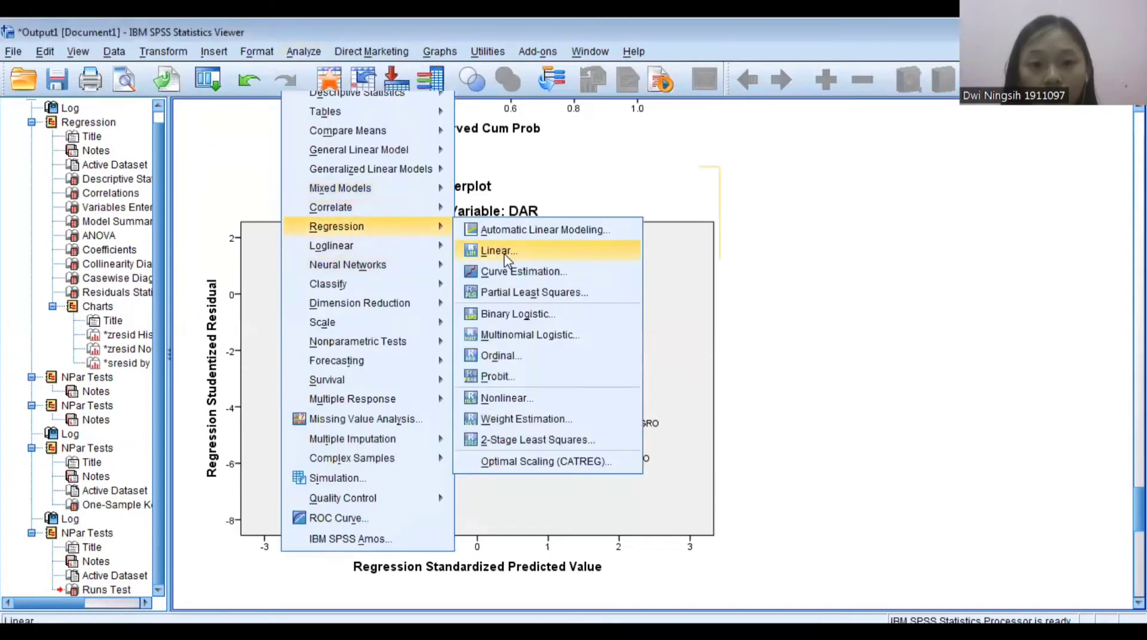
left_click(503, 253)
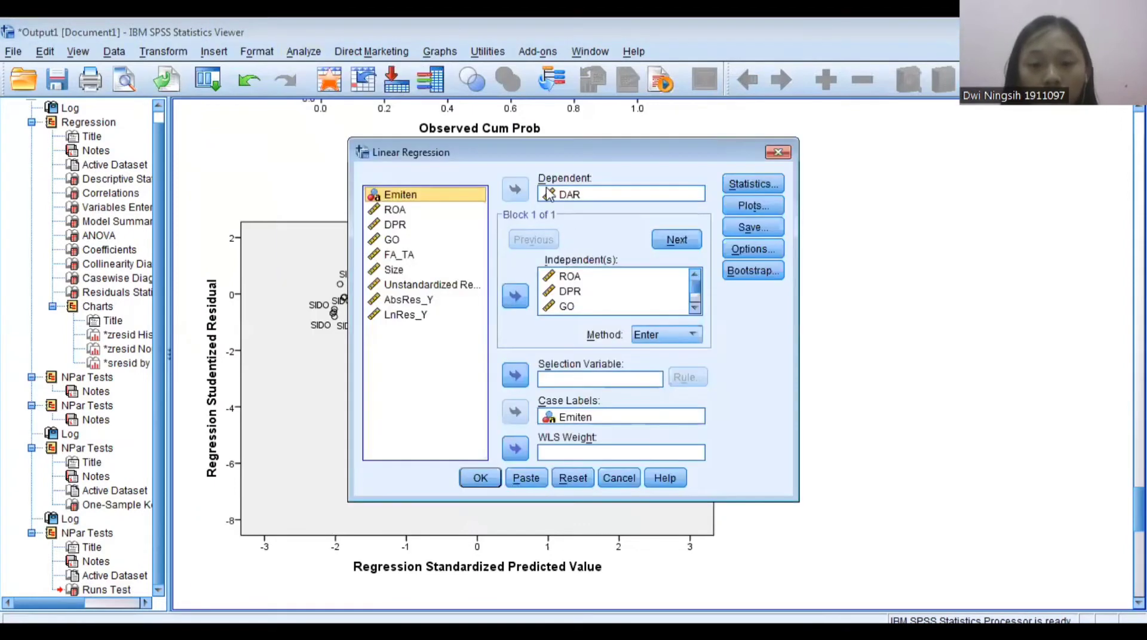
left_click(553, 194)
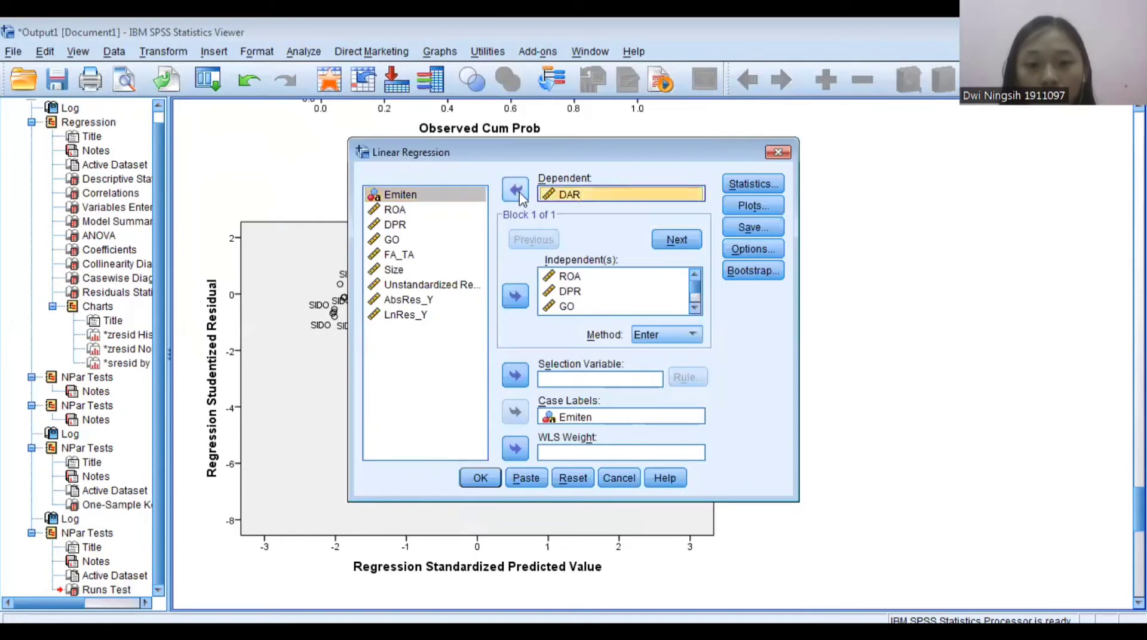
left_click(516, 192)
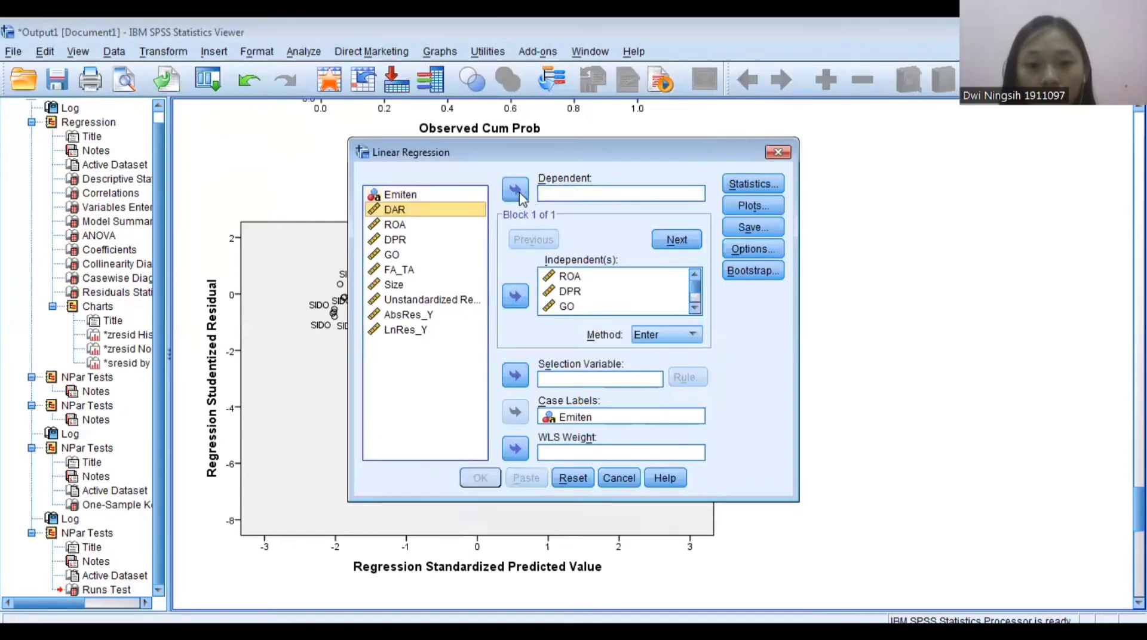
left_click(427, 320)
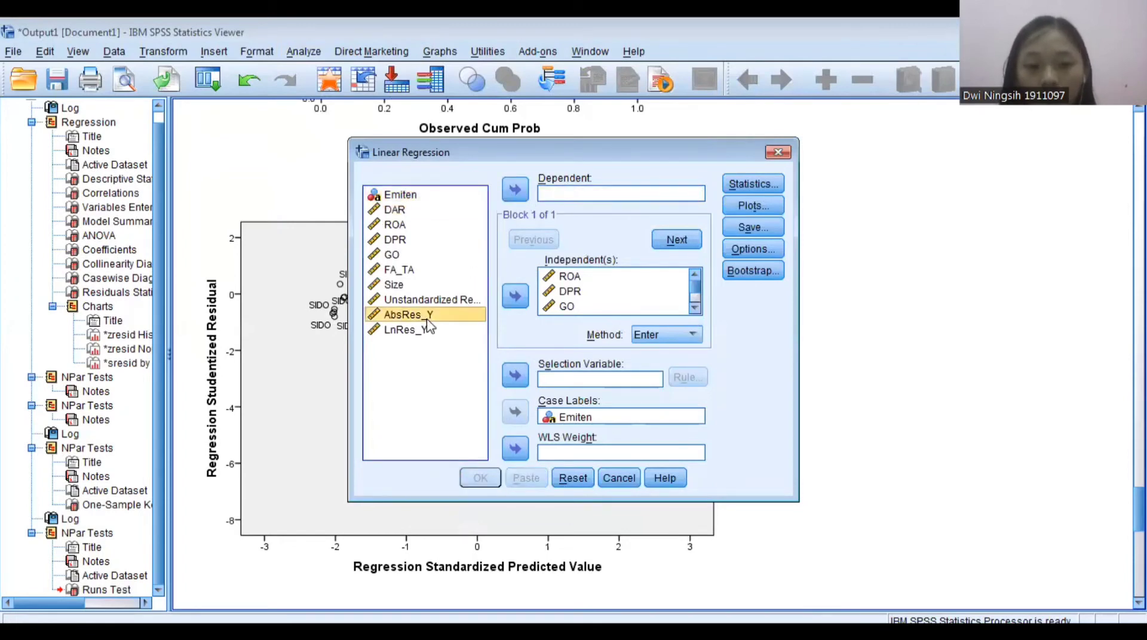
left_click(515, 190)
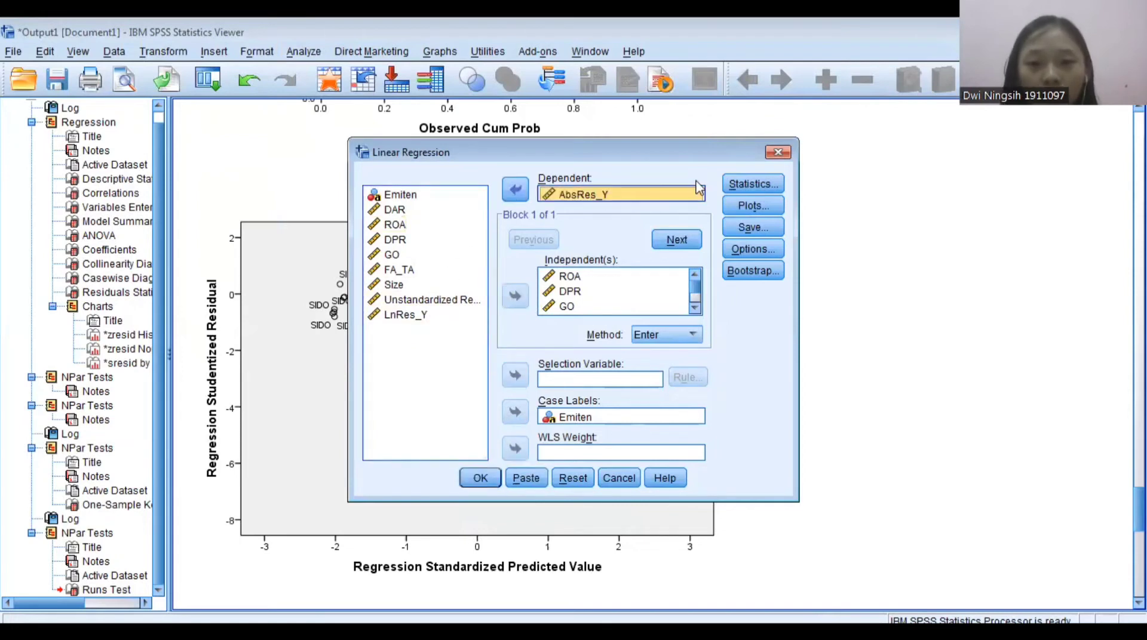
Turn off descriptives, part and partial correlations, collinearity diagnostics, Durbin-Watson and casewise diagnostics in the regression statistics.
left_click(767, 186)
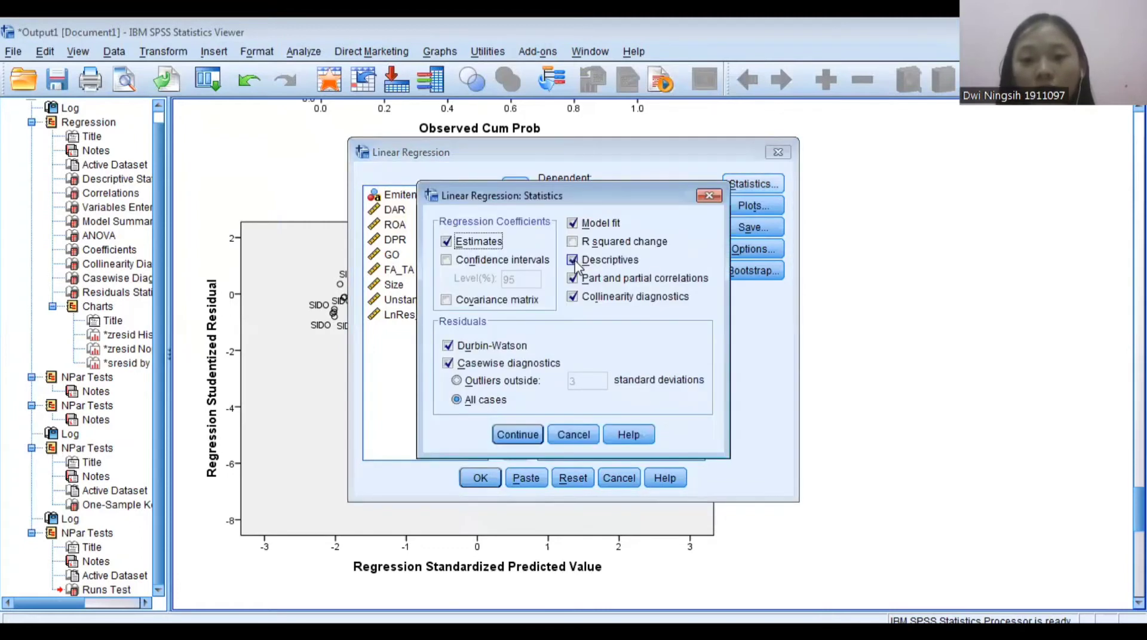
left_click(575, 262)
left_click(574, 280)
left_click(573, 296)
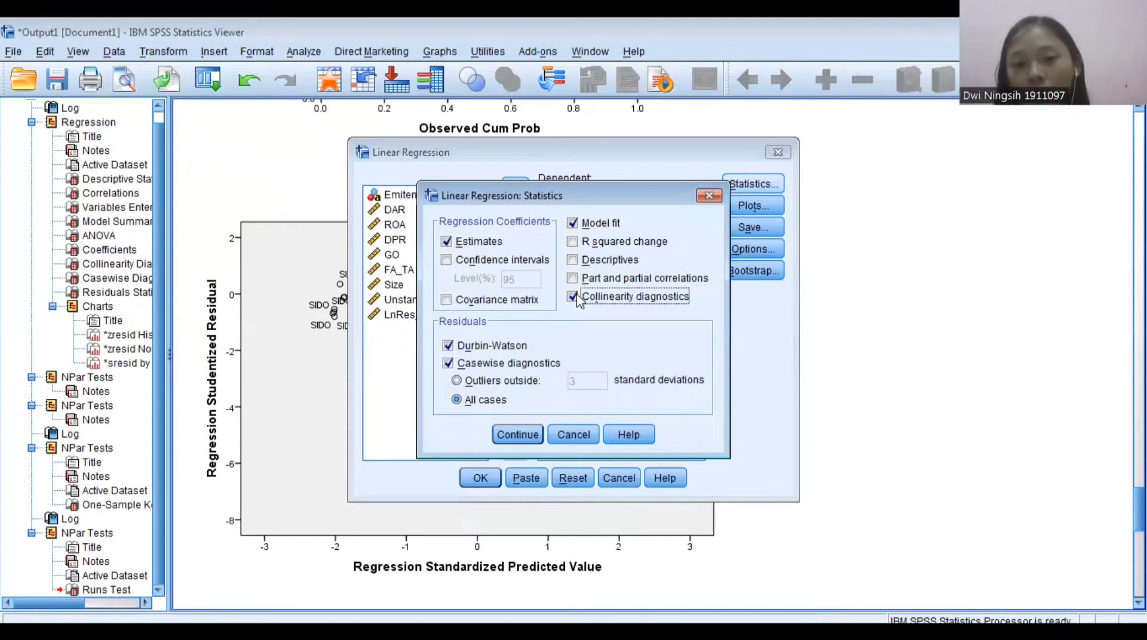
left_click(449, 346)
left_click(454, 364)
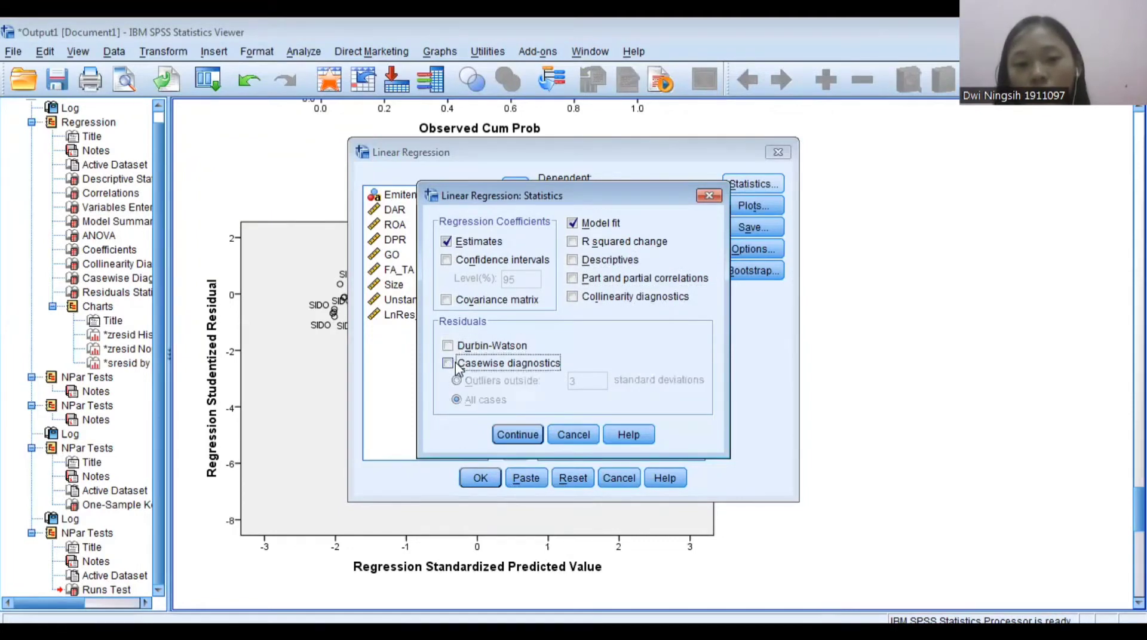
left_click(516, 442)
Remove the Y and X scatter variables from the regression plots and turn off the histogram and normal probability plot.
left_click(745, 207)
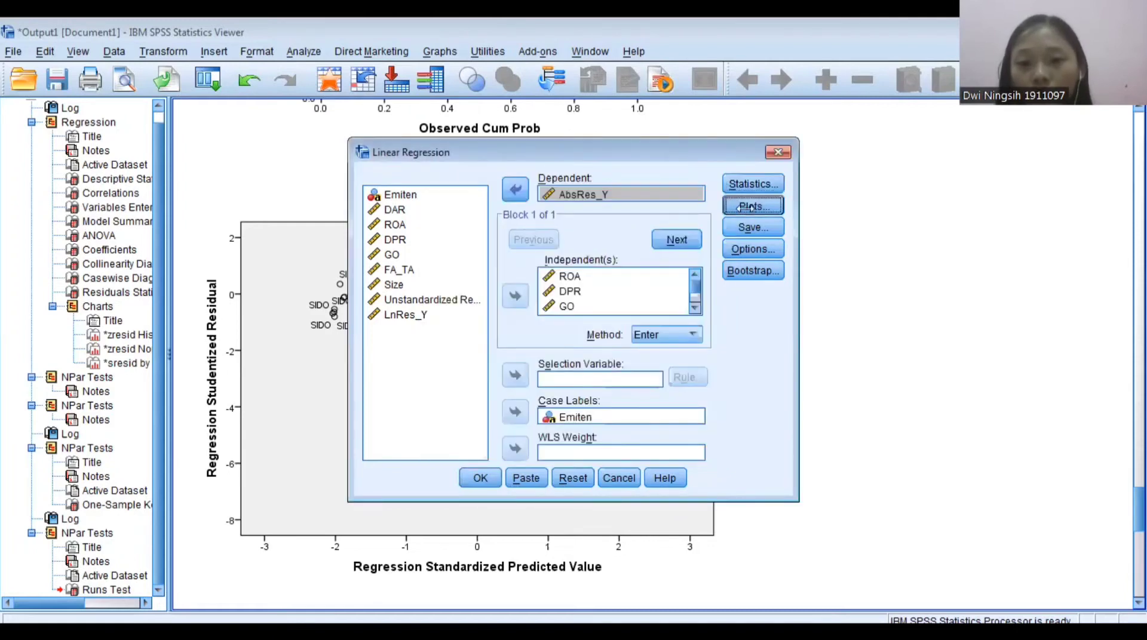
left_click(609, 292)
left_click(571, 288)
left_click(621, 330)
left_click(569, 323)
left_click(441, 379)
left_click(440, 396)
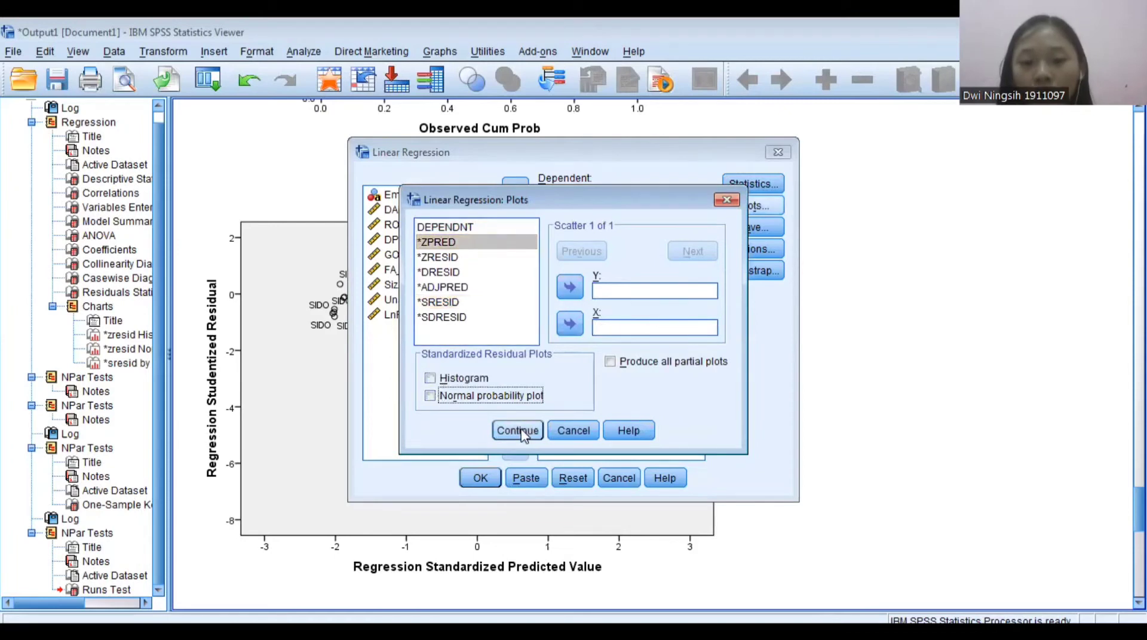
left_click(518, 431)
Turn off saving the unstandardized residuals and run the regression with AbsRes_Y as the dependent variable.
left_click(771, 228)
left_click(603, 124)
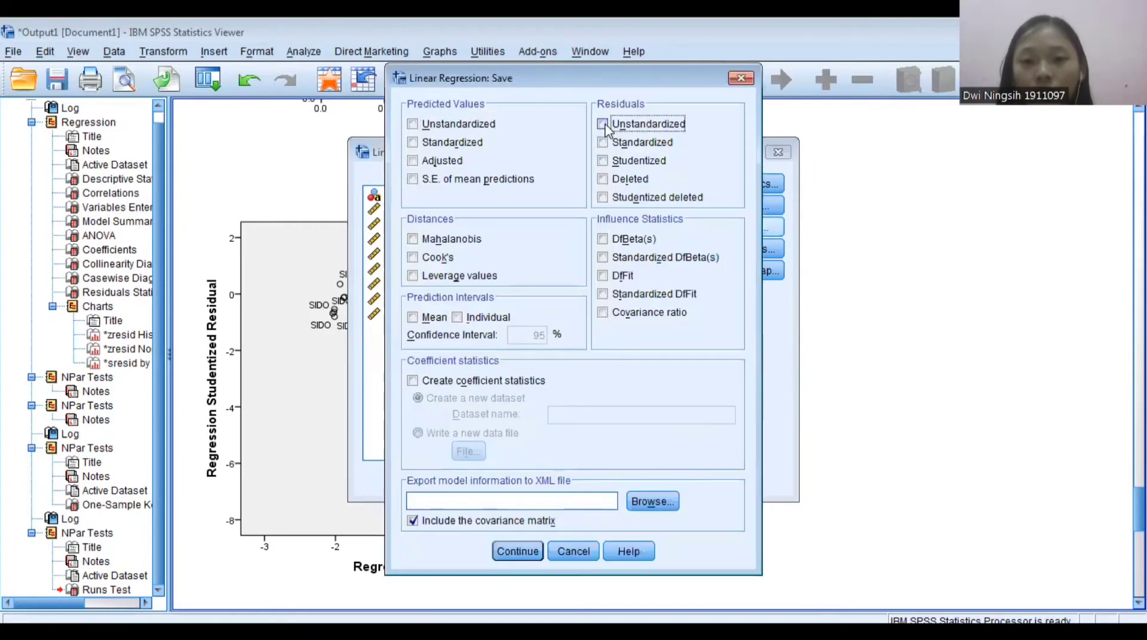
left_click(535, 554)
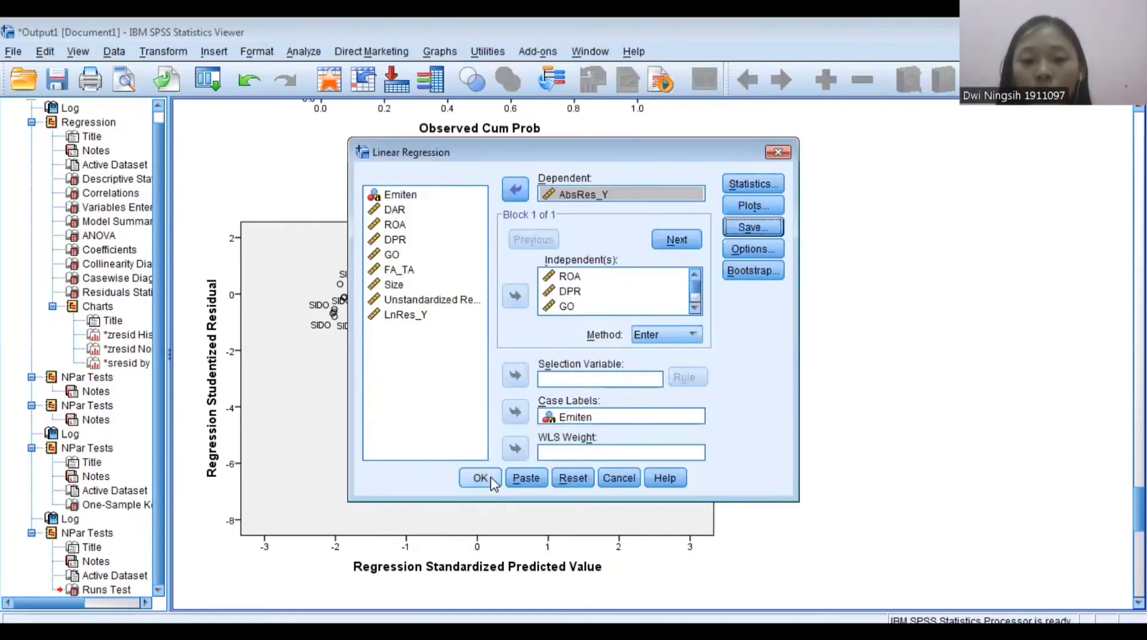
left_click(481, 479)
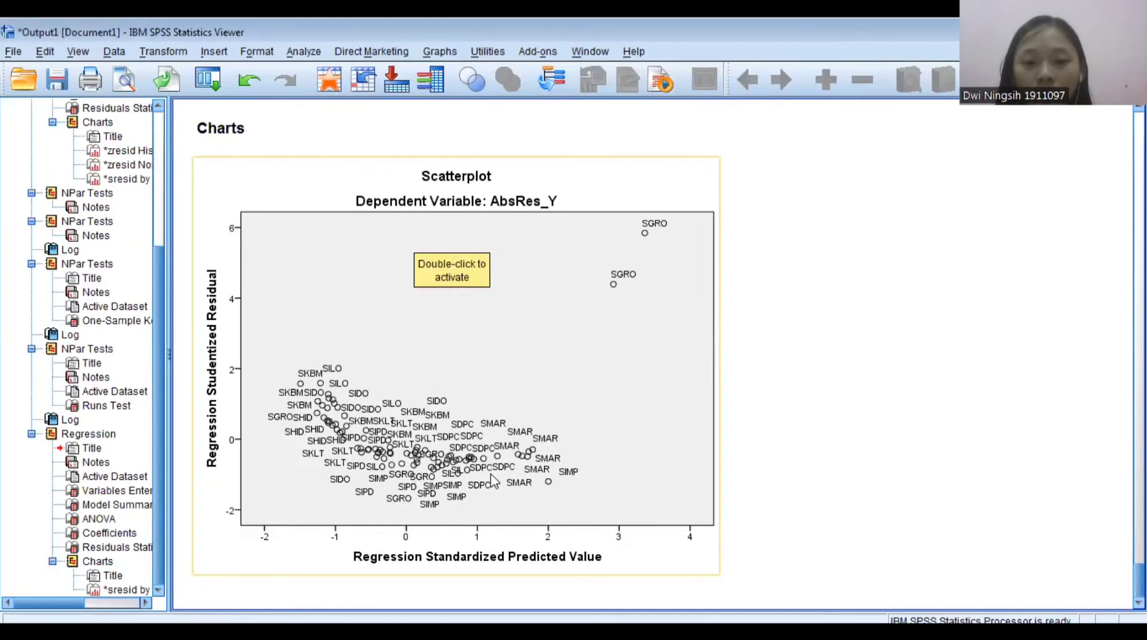
Examine the ANOVA and Coefficients significance values of the regression on AbsRes_Y for signs of heteroscedasticity.
scroll(478, 481, "up", 10)
scroll(758, 438, "up", 6)
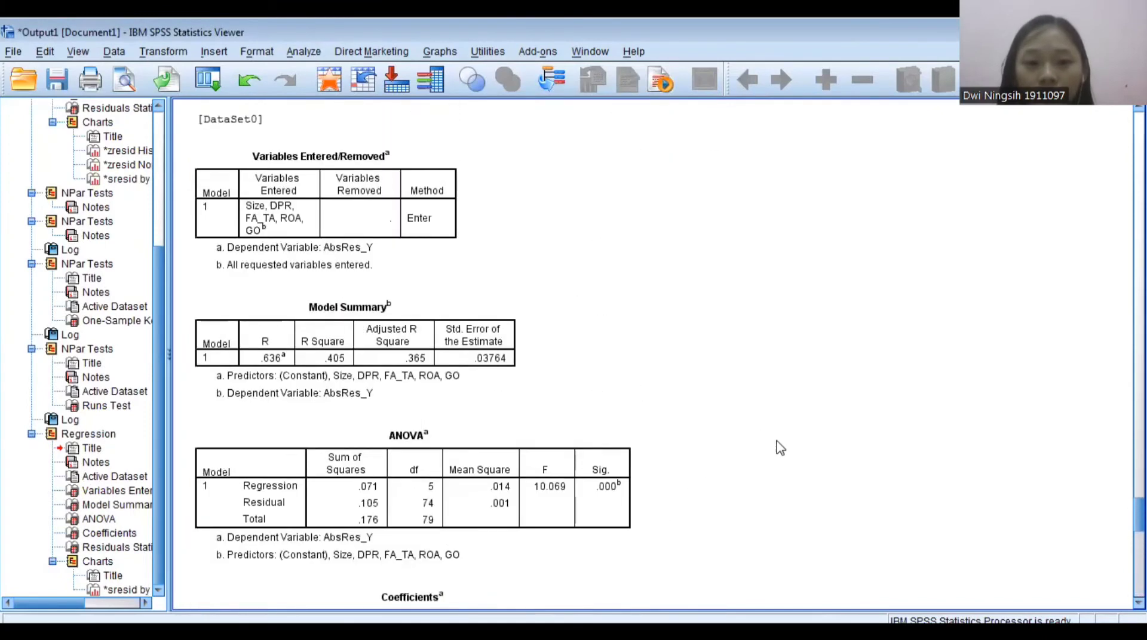
scroll(658, 402, "up", 3)
scroll(663, 403, "down", 3)
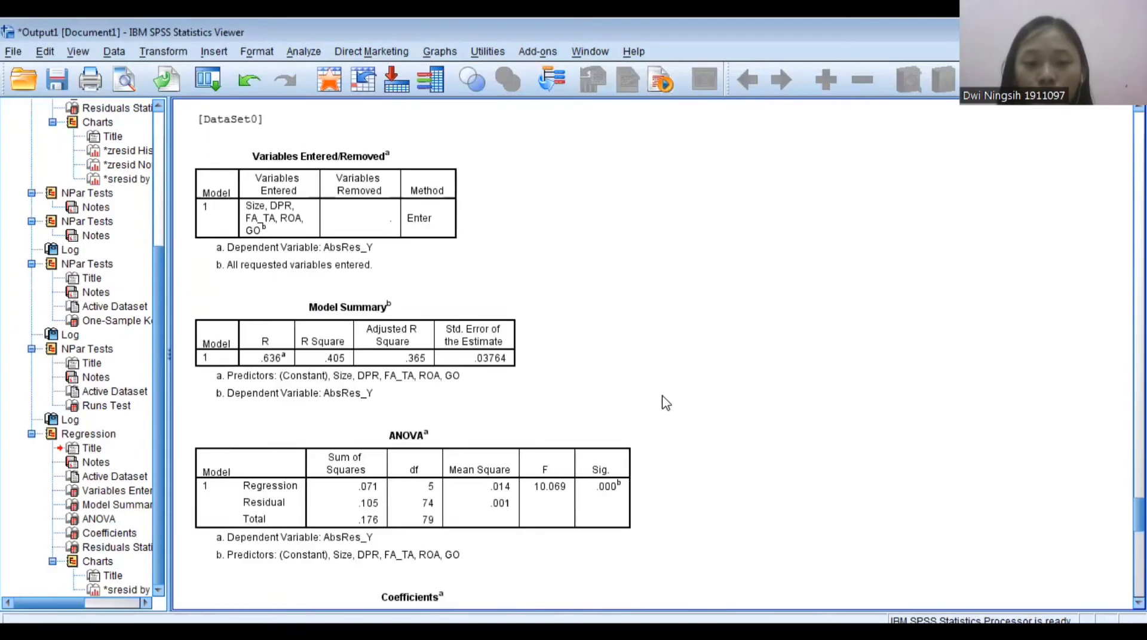
left_click(546, 502)
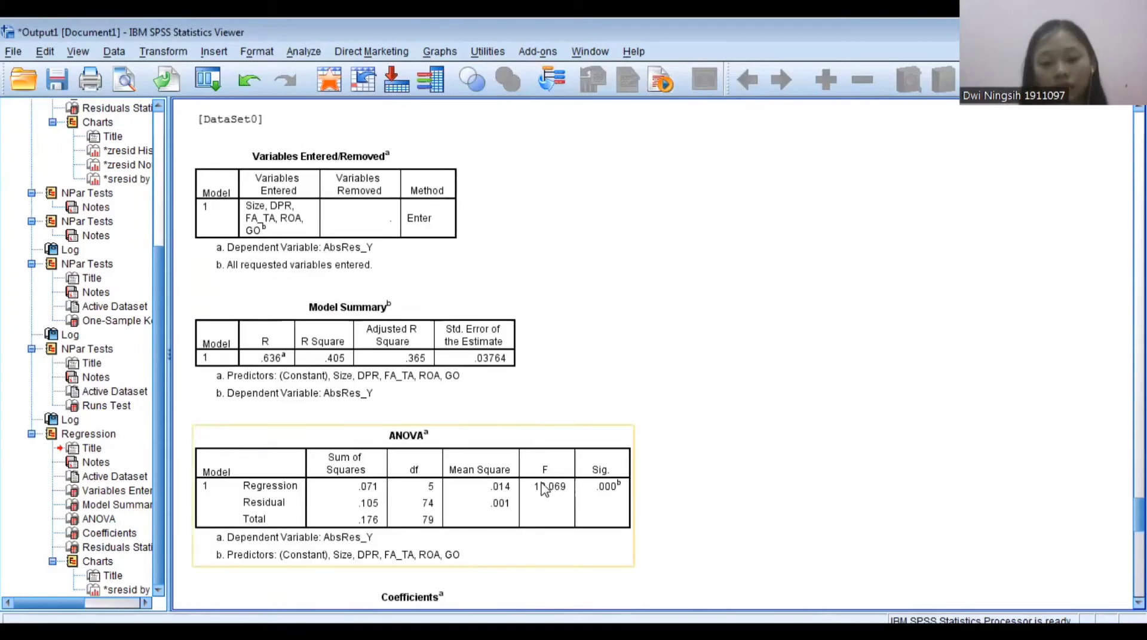
scroll(558, 491, "down", 1)
left_click(440, 518)
scroll(539, 441, "down", 3)
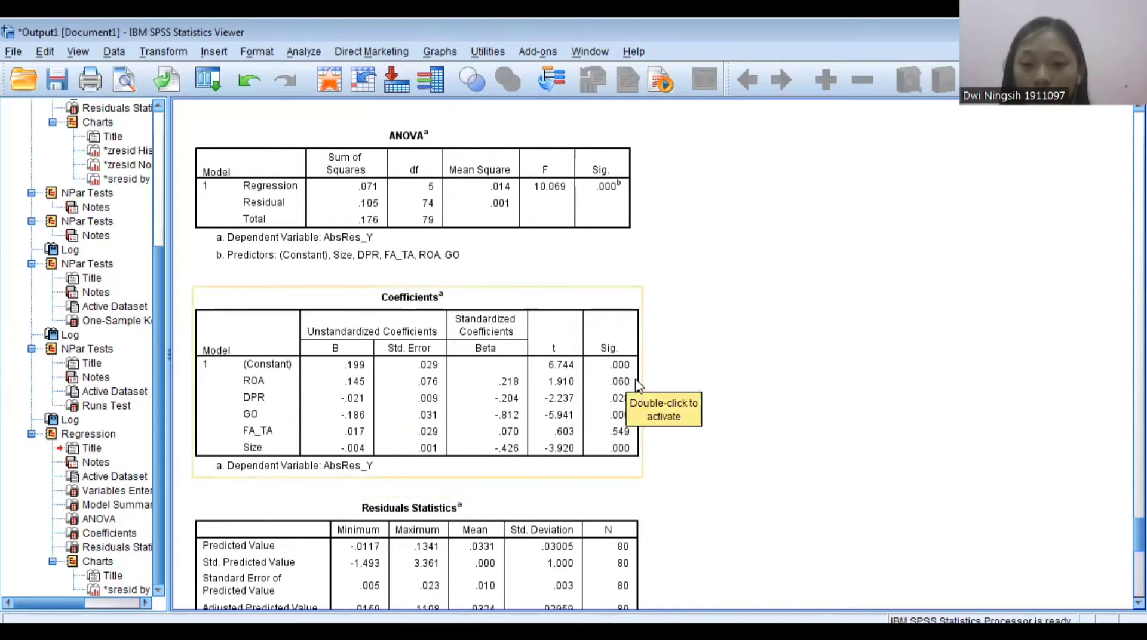
left_click(623, 426)
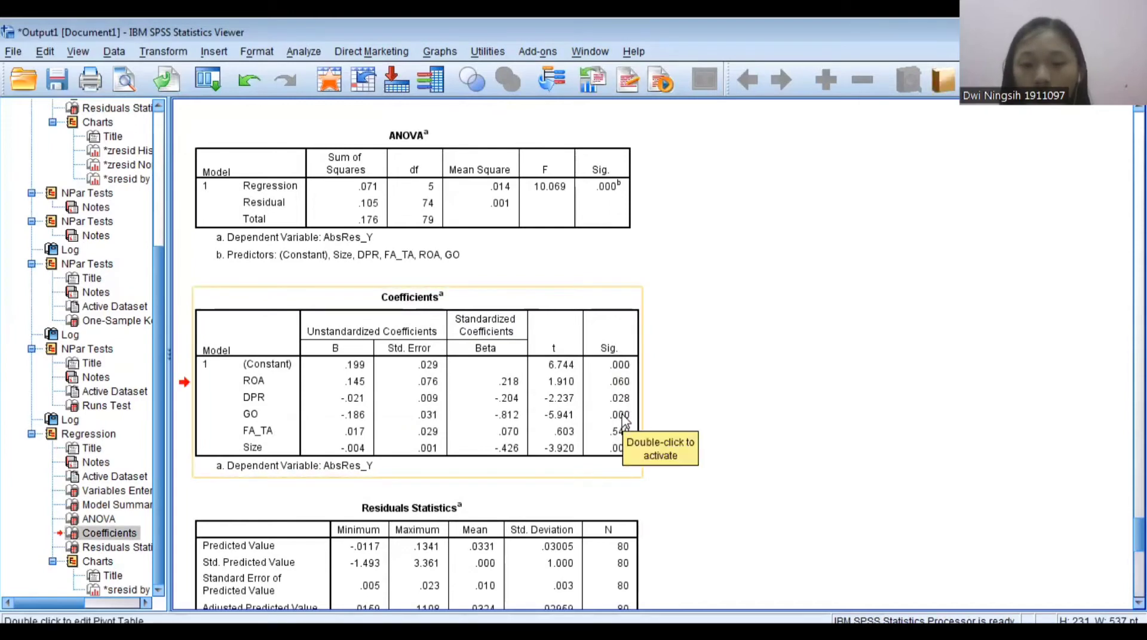
scroll(596, 403, "up", 3)
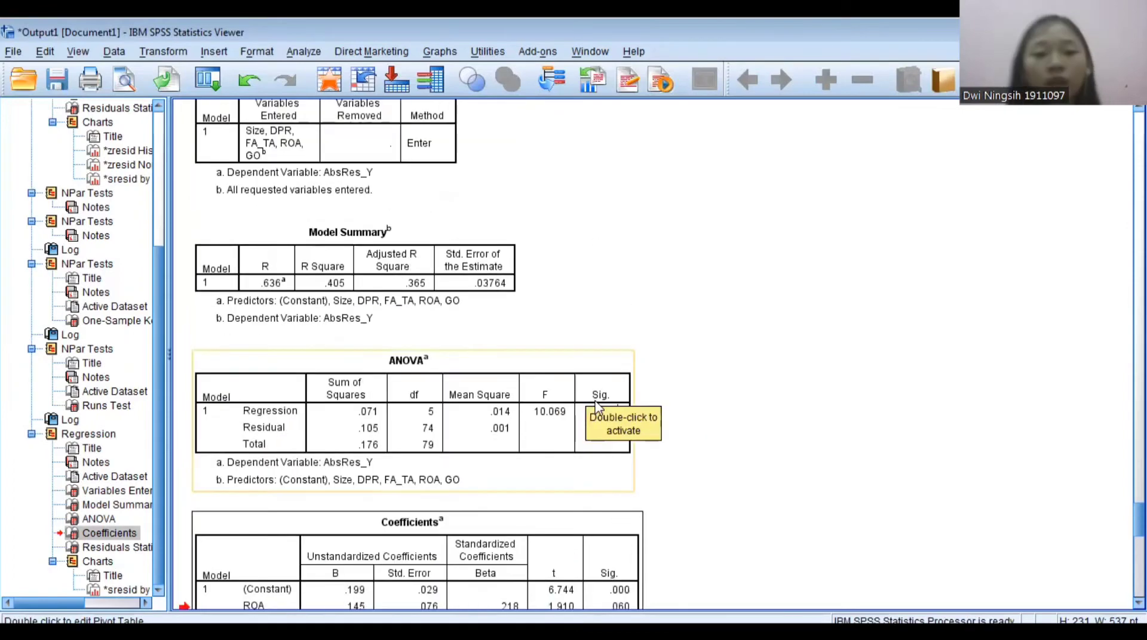
scroll(596, 403, "down", 5)
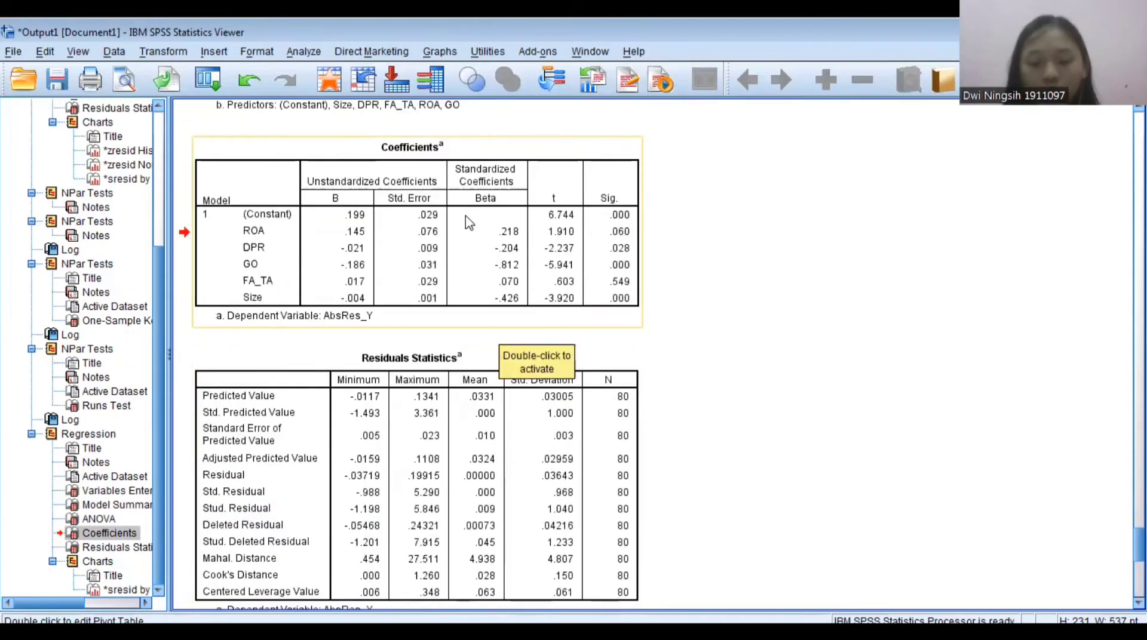
Run another linear regression with the same predictors, replacing AbsRes_Y with LnRes_Y as the dependent variable.
left_click(303, 51)
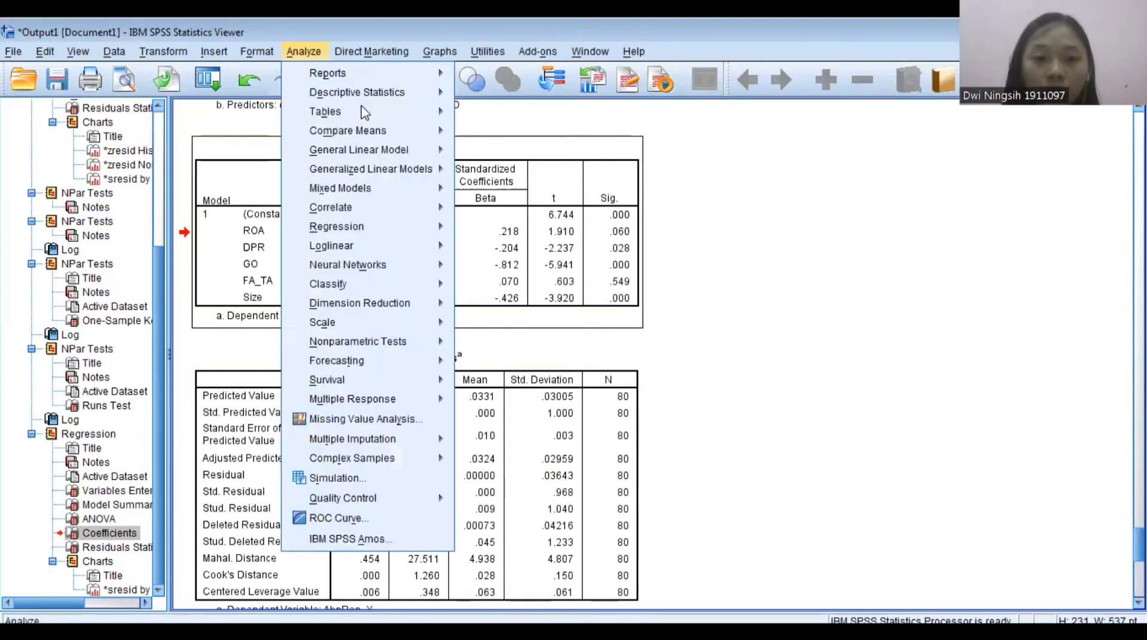
mouse_move(439, 226)
left_click(481, 251)
left_click(545, 194)
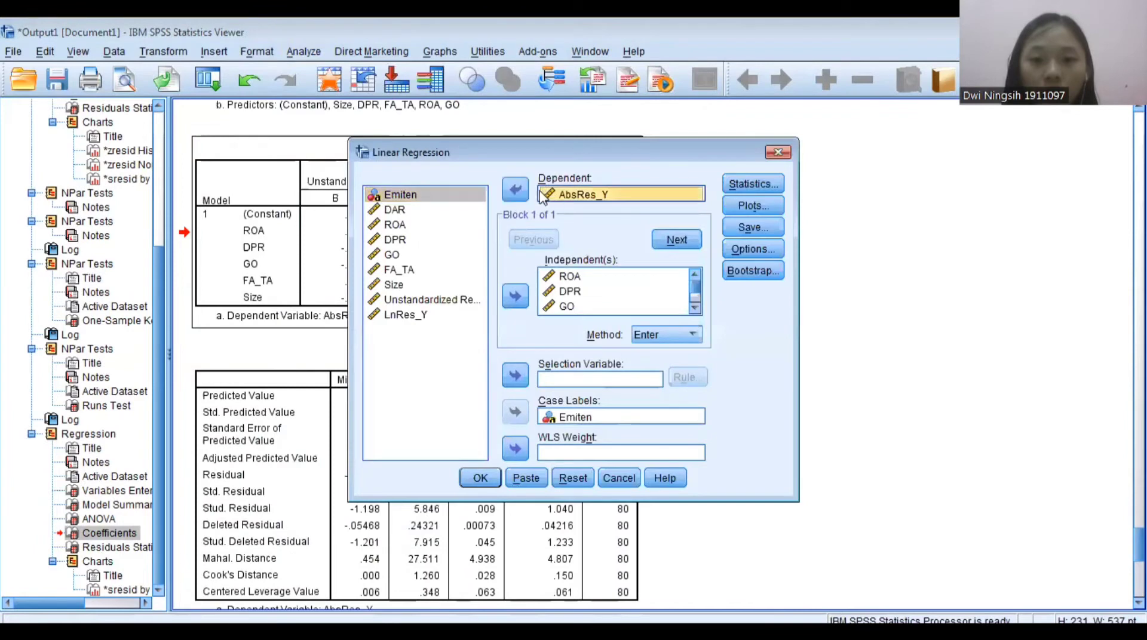
left_click(515, 189)
left_click(422, 330)
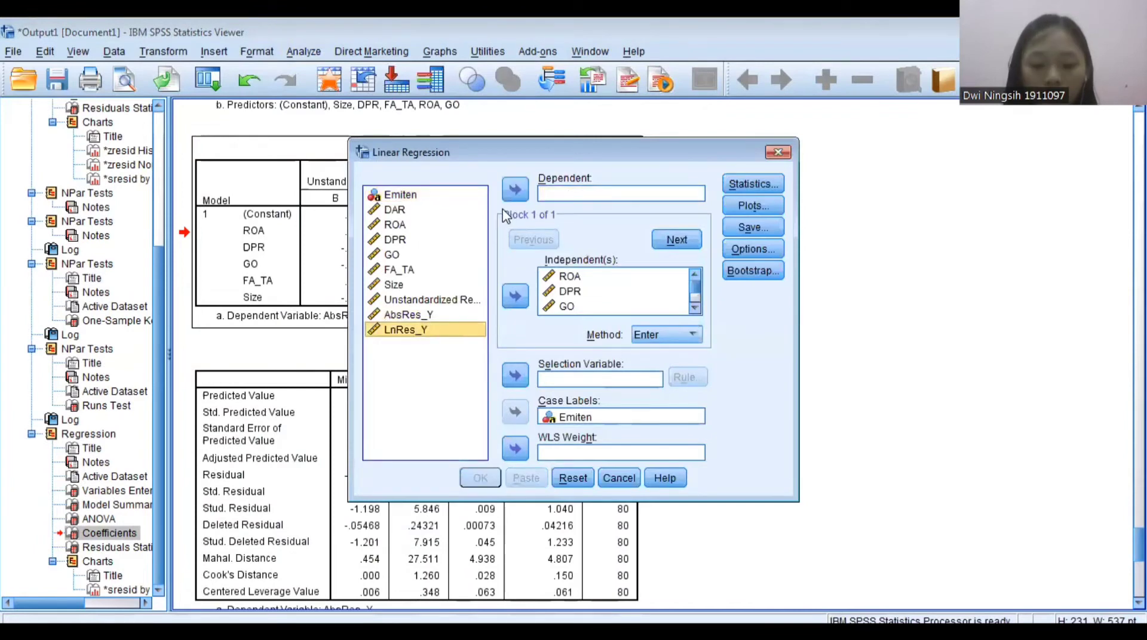
left_click(515, 189)
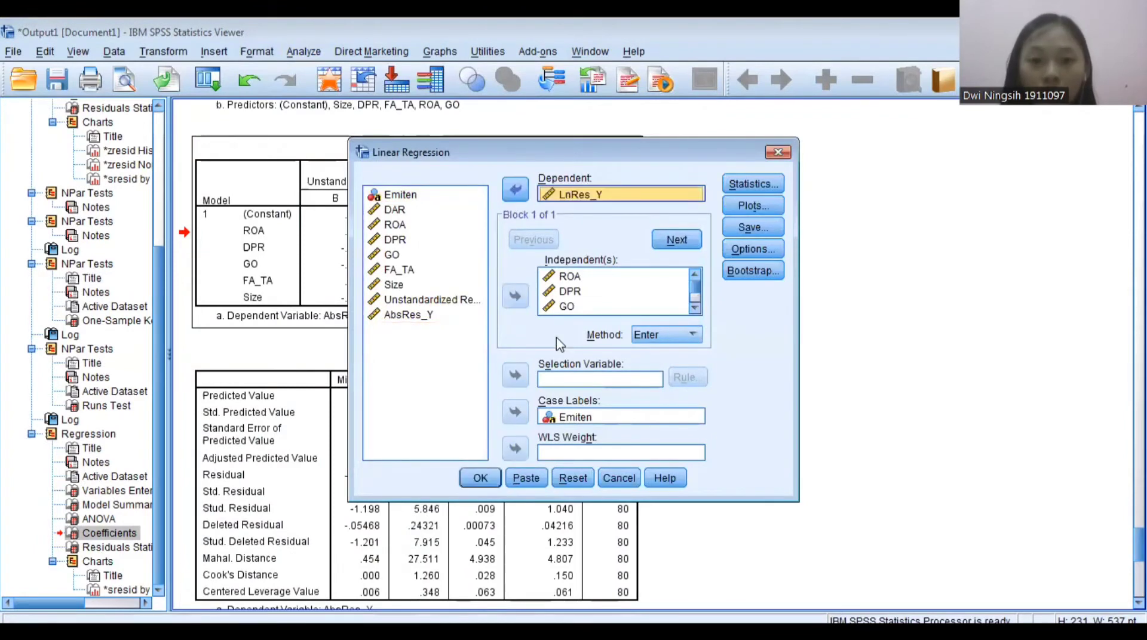
left_click(479, 481)
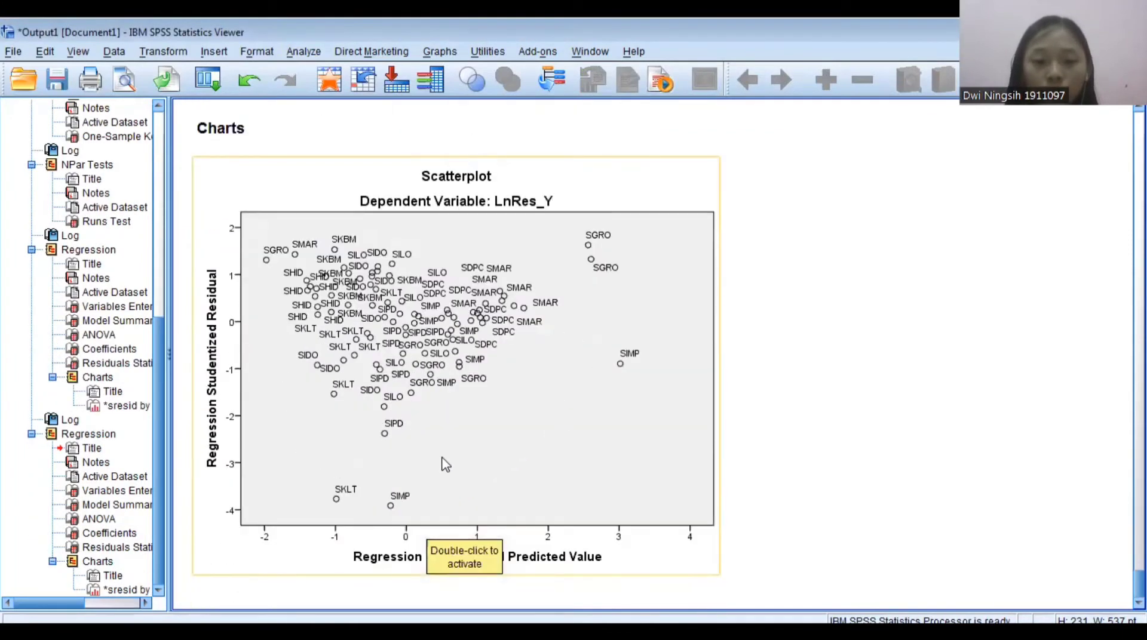
Examine the ANOVA and Coefficients tables of the regression on LnRes_Y, focusing on the predictors' significance values.
scroll(506, 482, "up", 15)
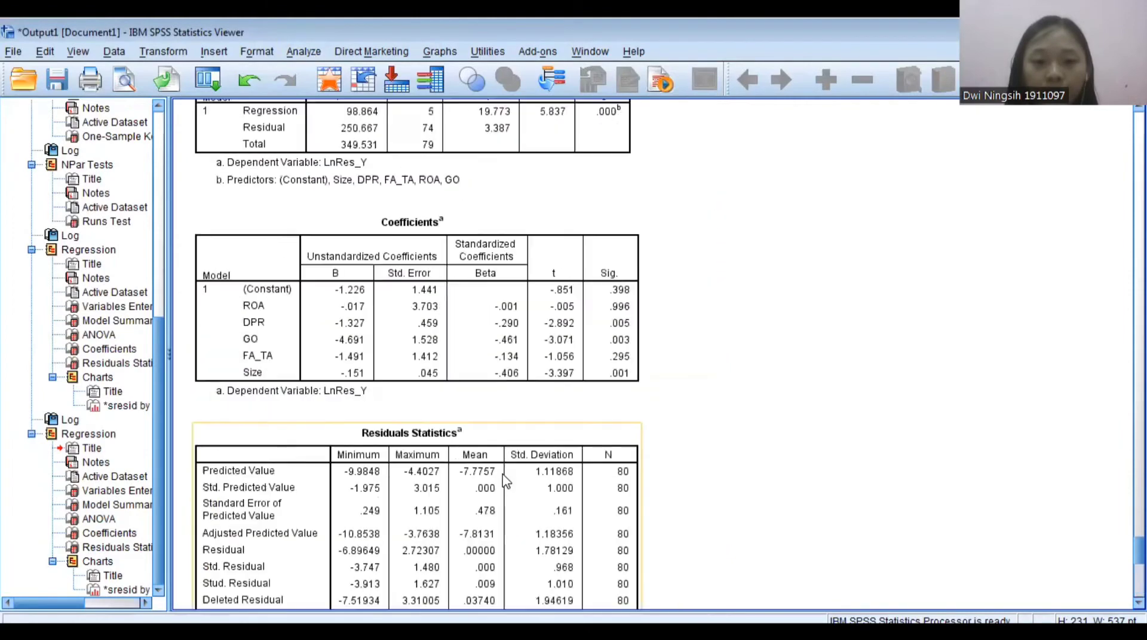
scroll(526, 472, "up", 3)
left_click(526, 472)
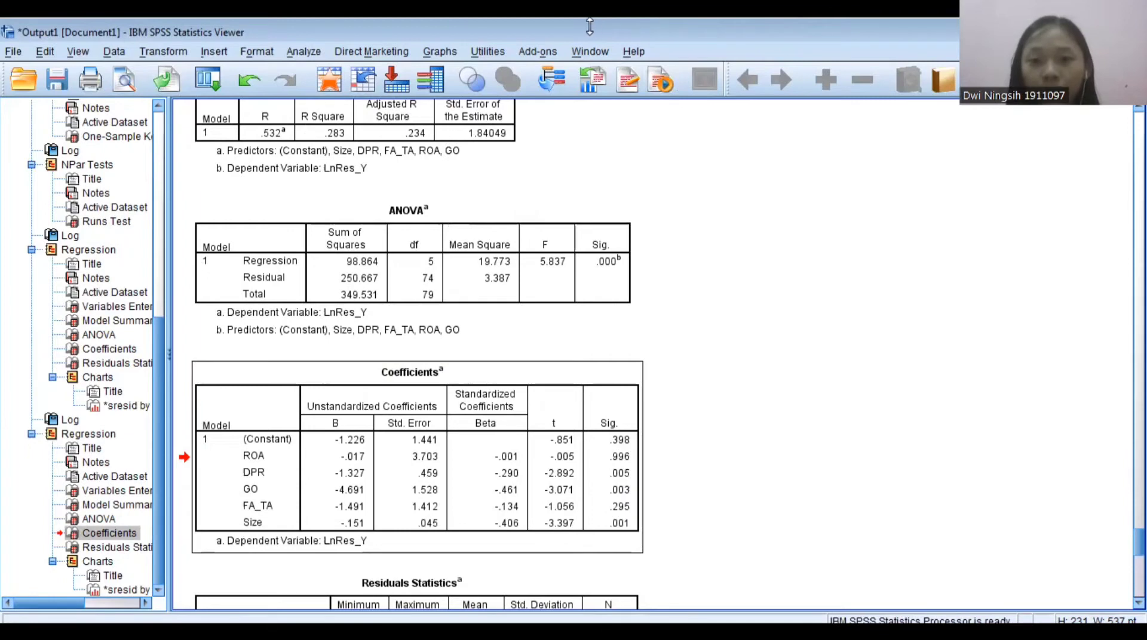
left_click(589, 51)
left_click(634, 52)
left_click(708, 137)
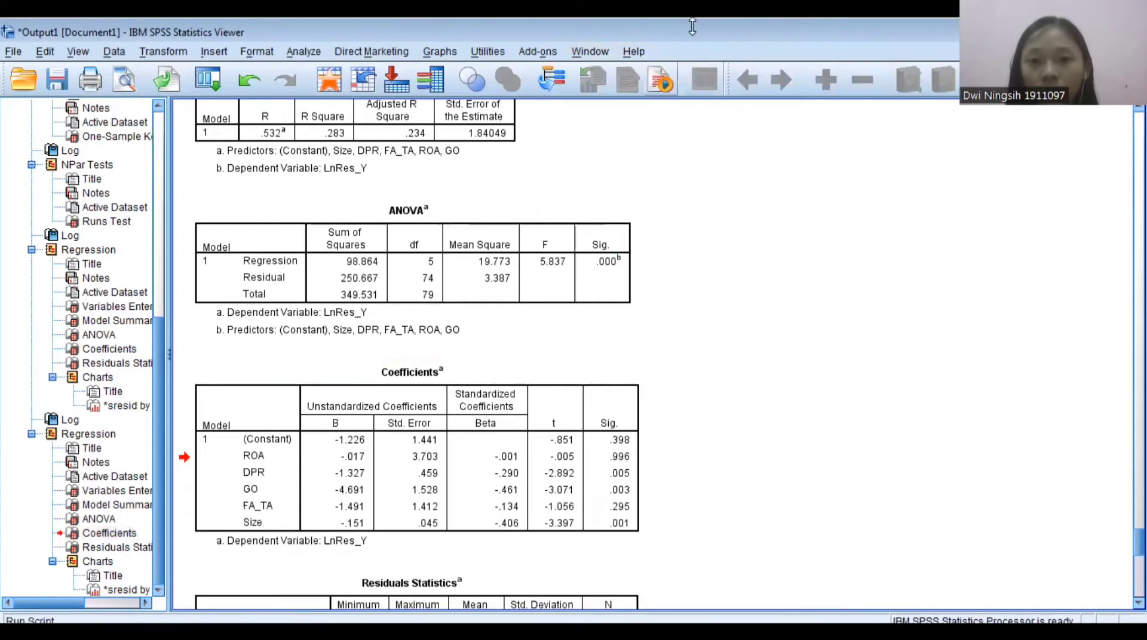